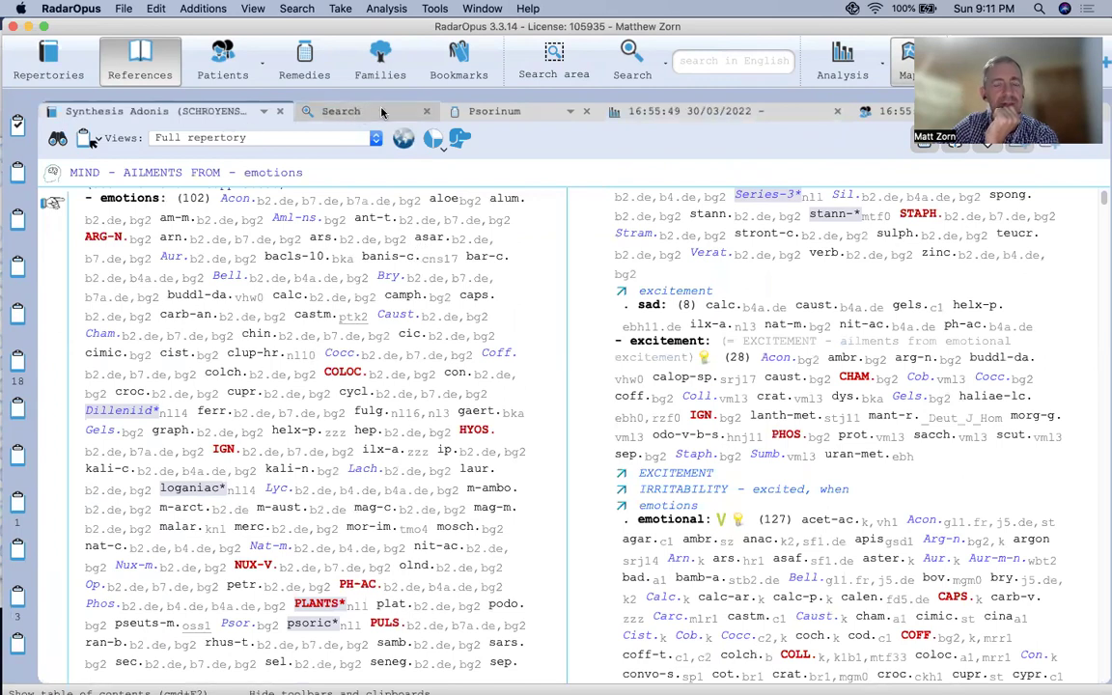
Close all open remedy windows, such as Psorinum and Sulphur, as one category
click(569, 115)
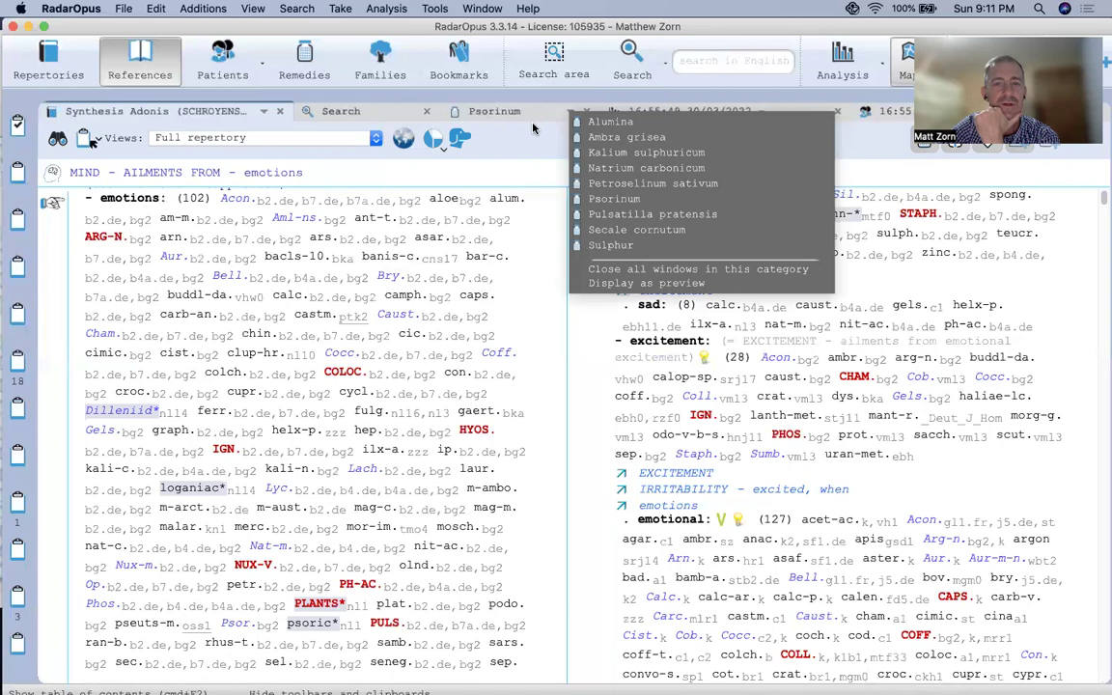
click(623, 270)
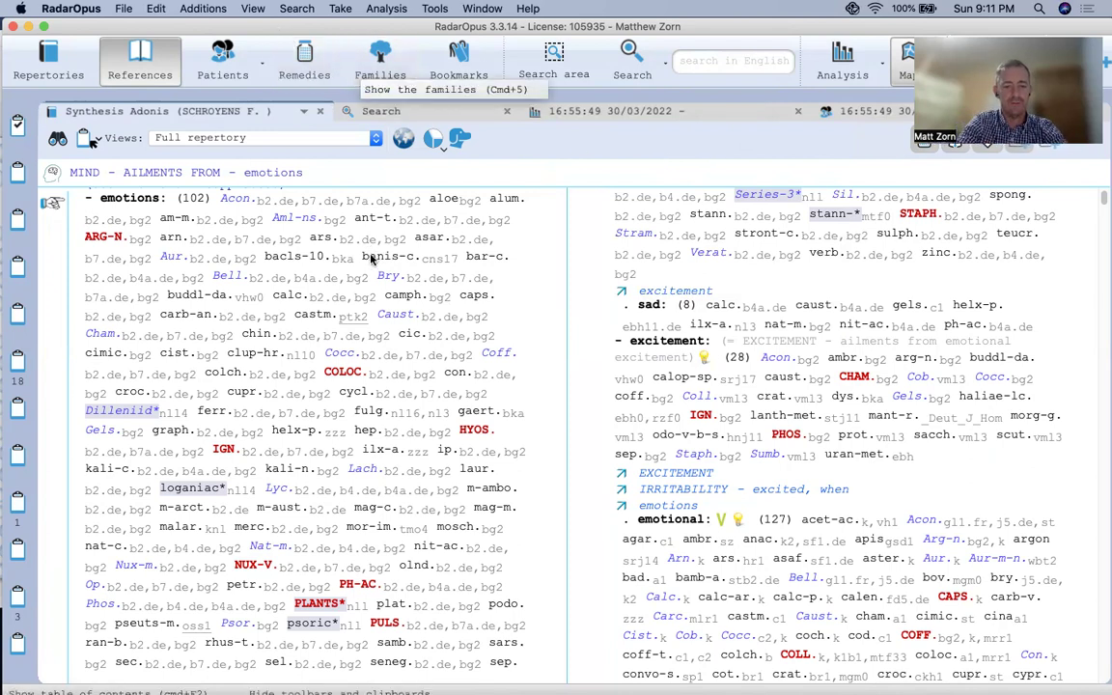
Find the rubric BLADDER - INFLAMMATION - chronic cystitis, add it to the first clipboard, and close the rubric navigation
text(blad)
key(Return)
text(infl)
key(Return)
text(ch)
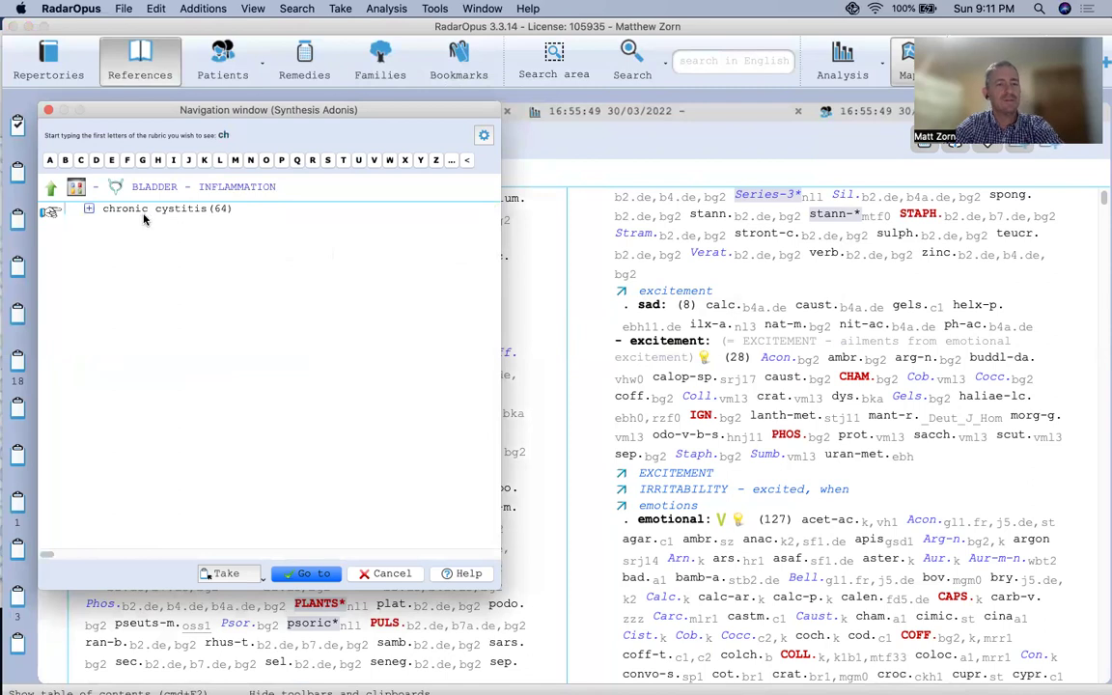
drag(137, 214, 16, 130)
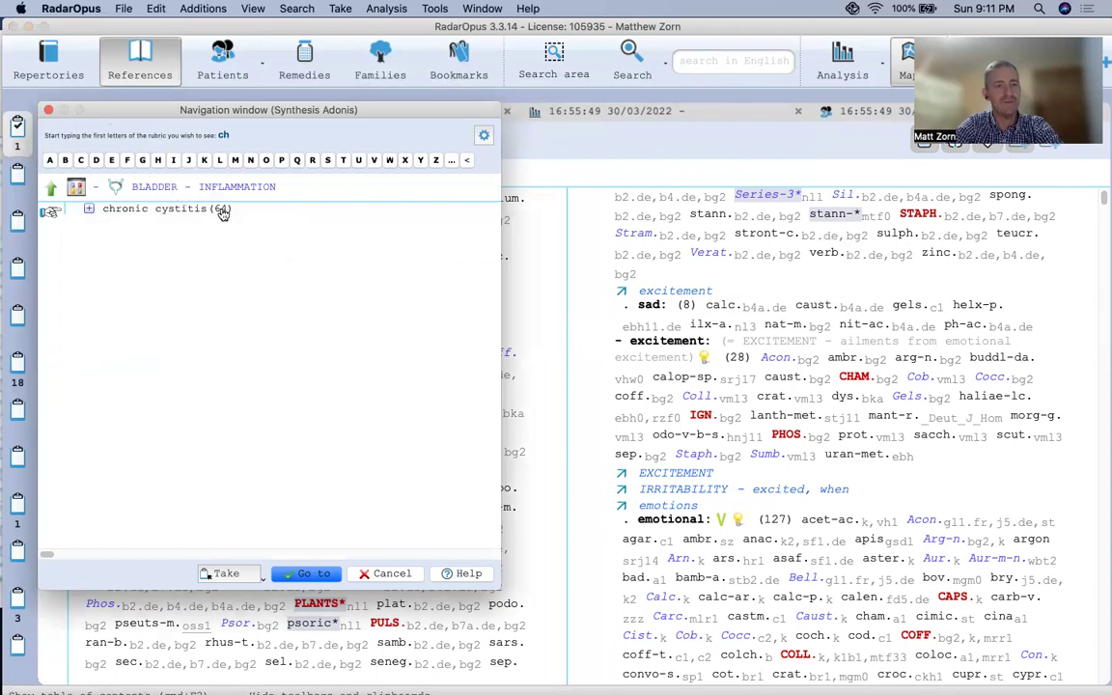
mouse_move(222, 212)
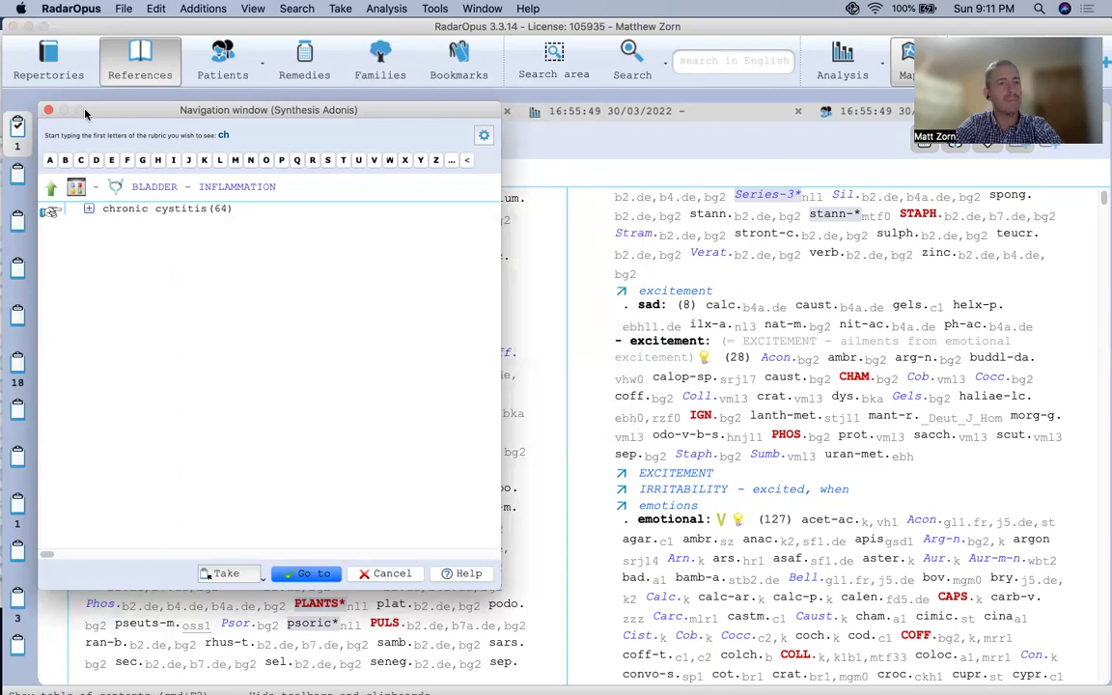
click(49, 112)
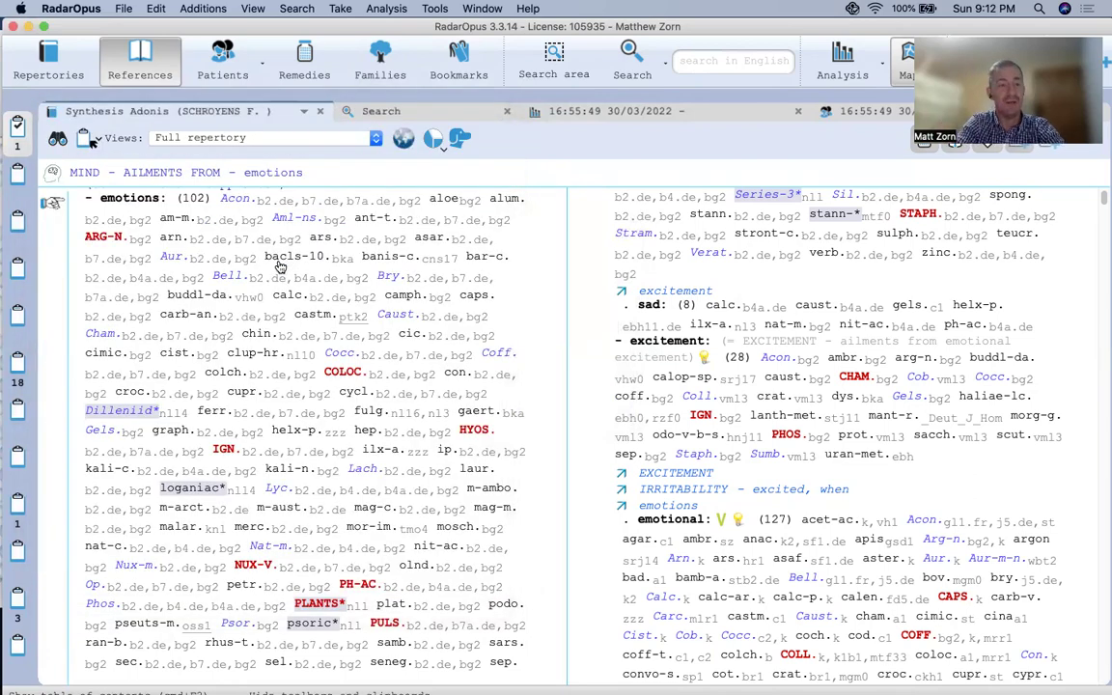
Look through the URETHRA chapter's DISCHARGE rubrics down to the subrubrics of white
text(ure)
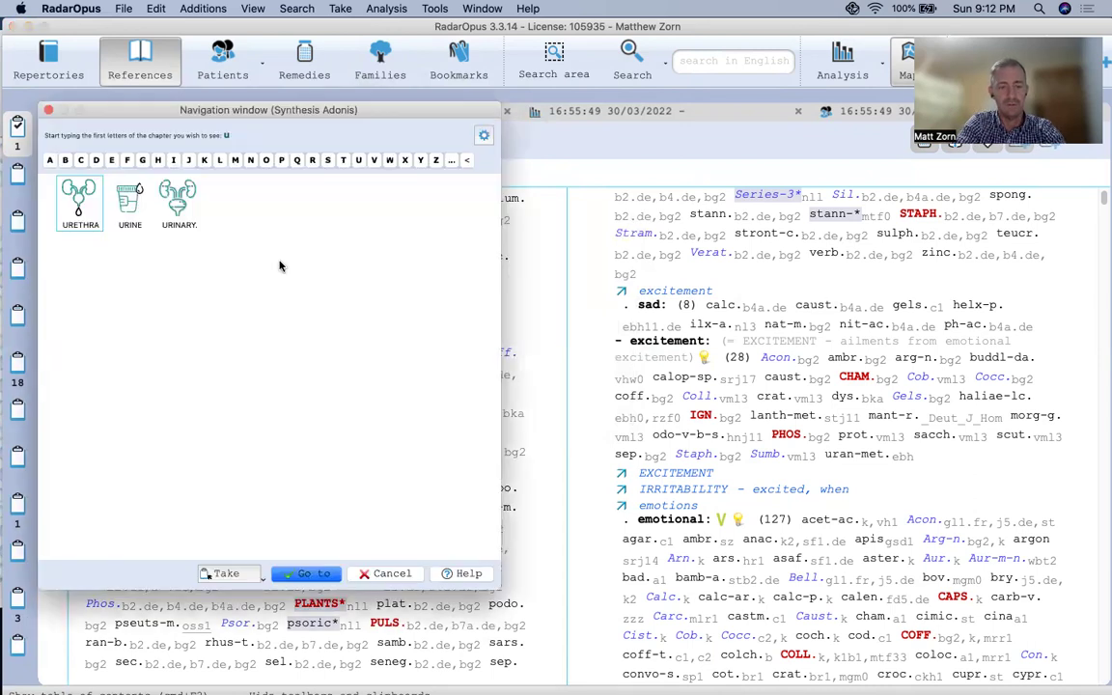
click(49, 110)
click(58, 139)
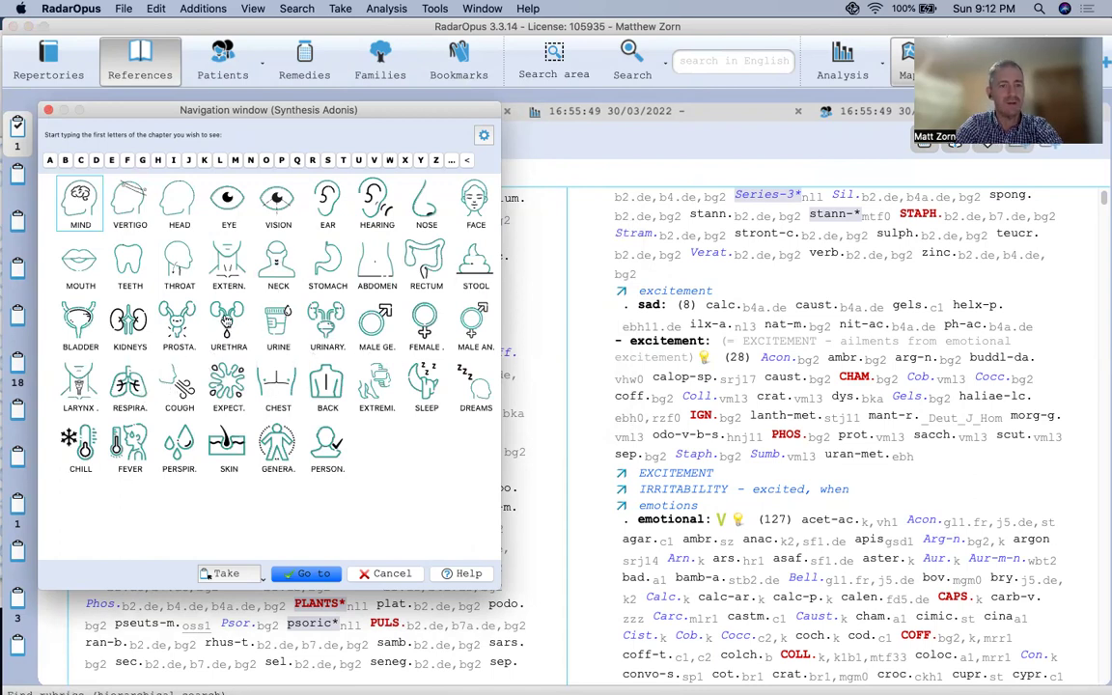
click(226, 321)
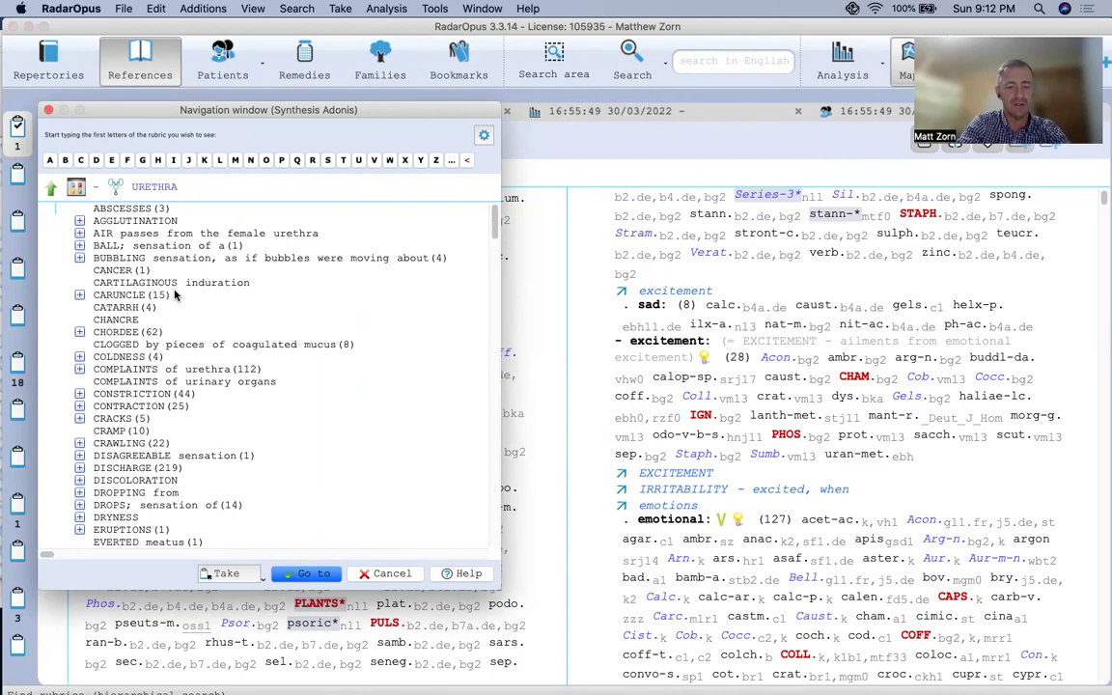
scroll(222, 374, down, 3)
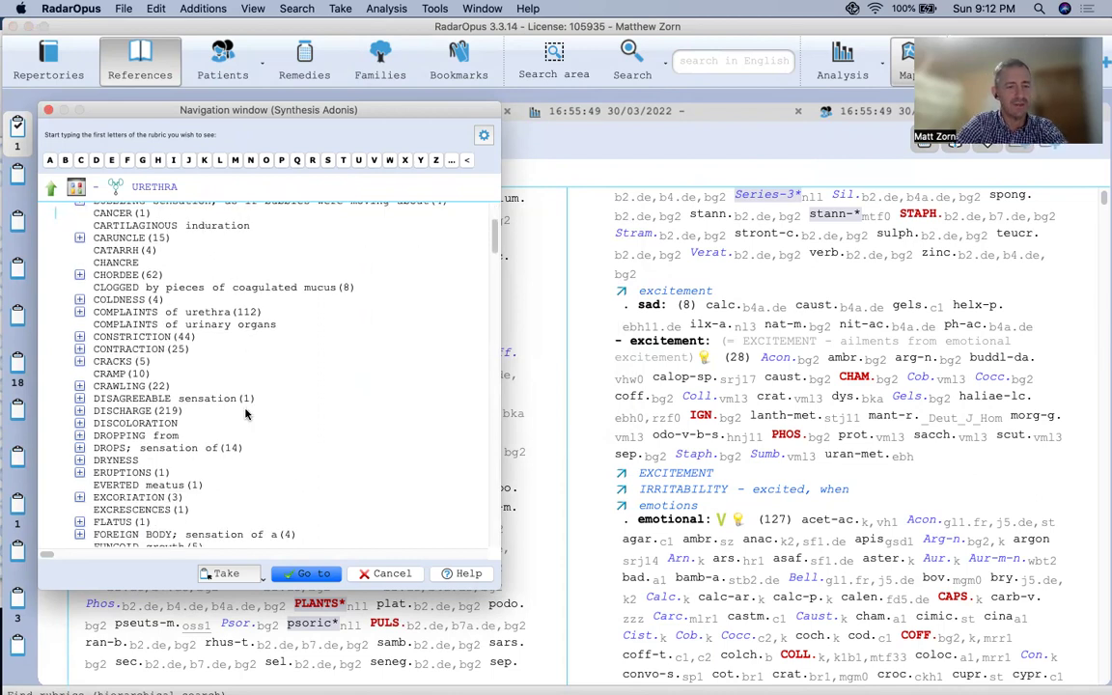
click(134, 414)
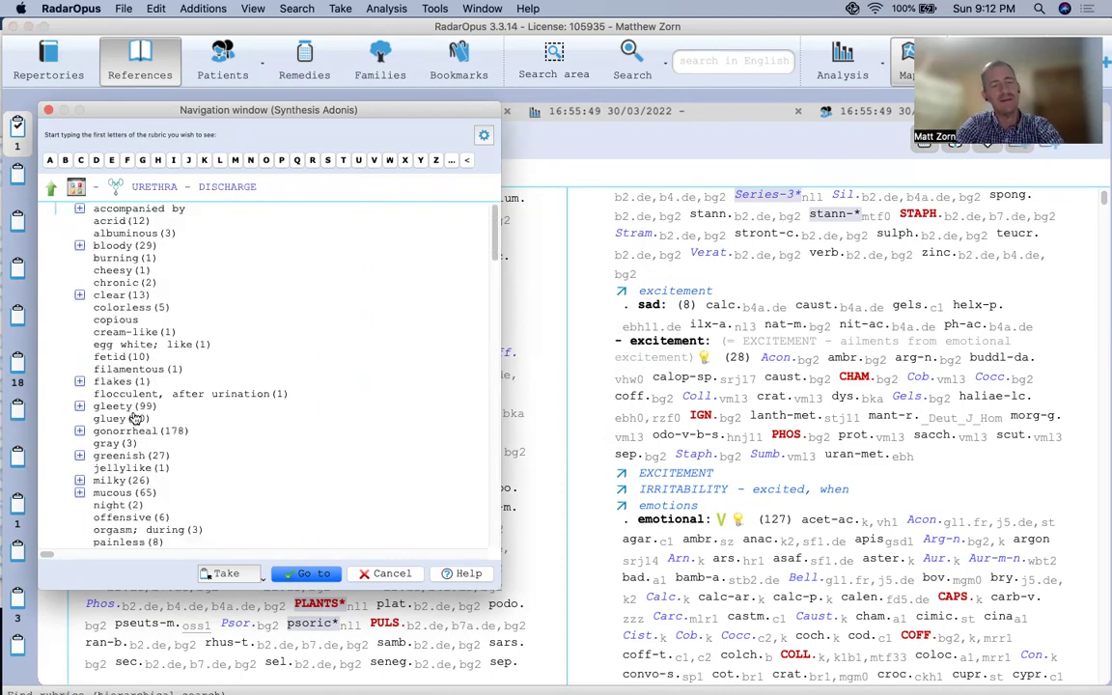
text(w)
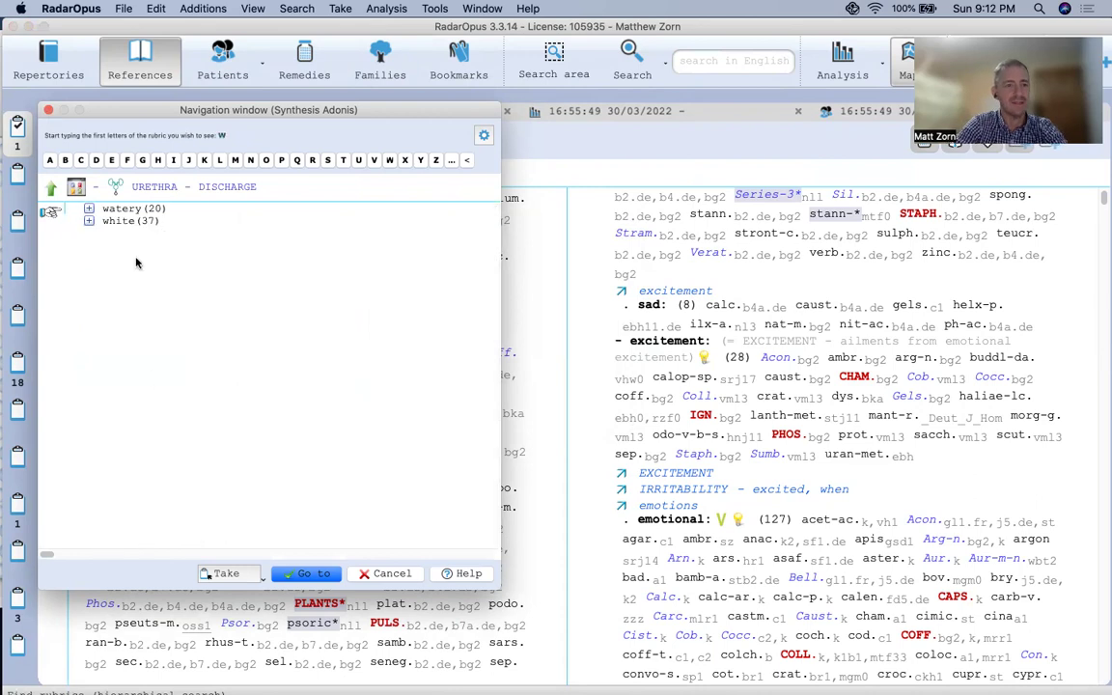
click(116, 221)
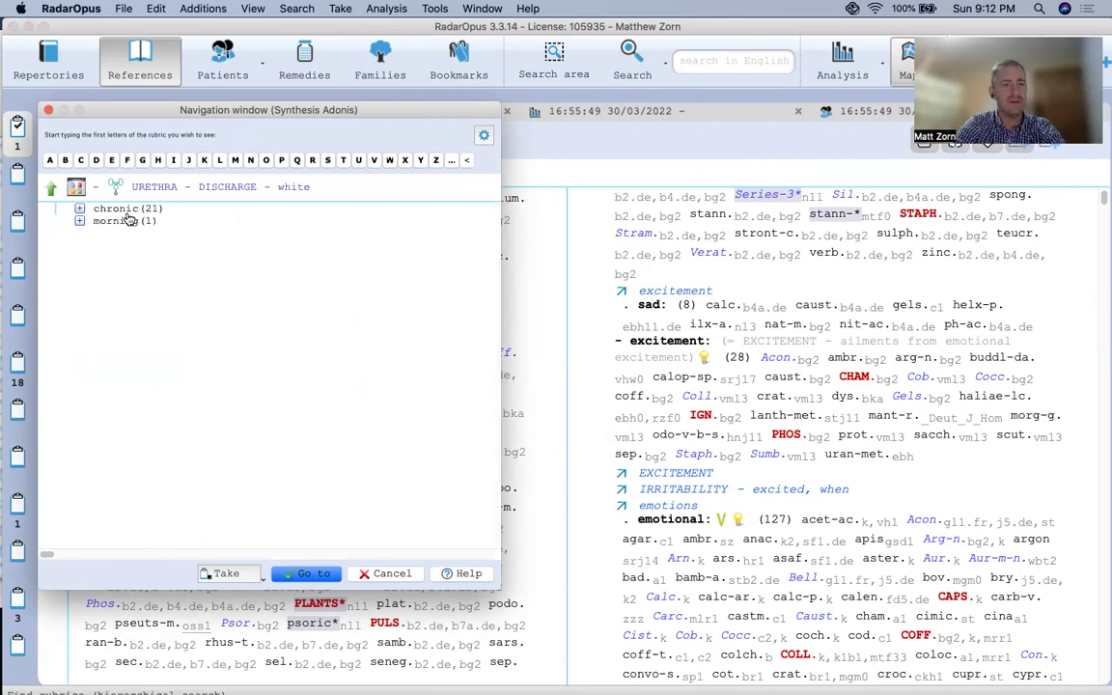
click(48, 112)
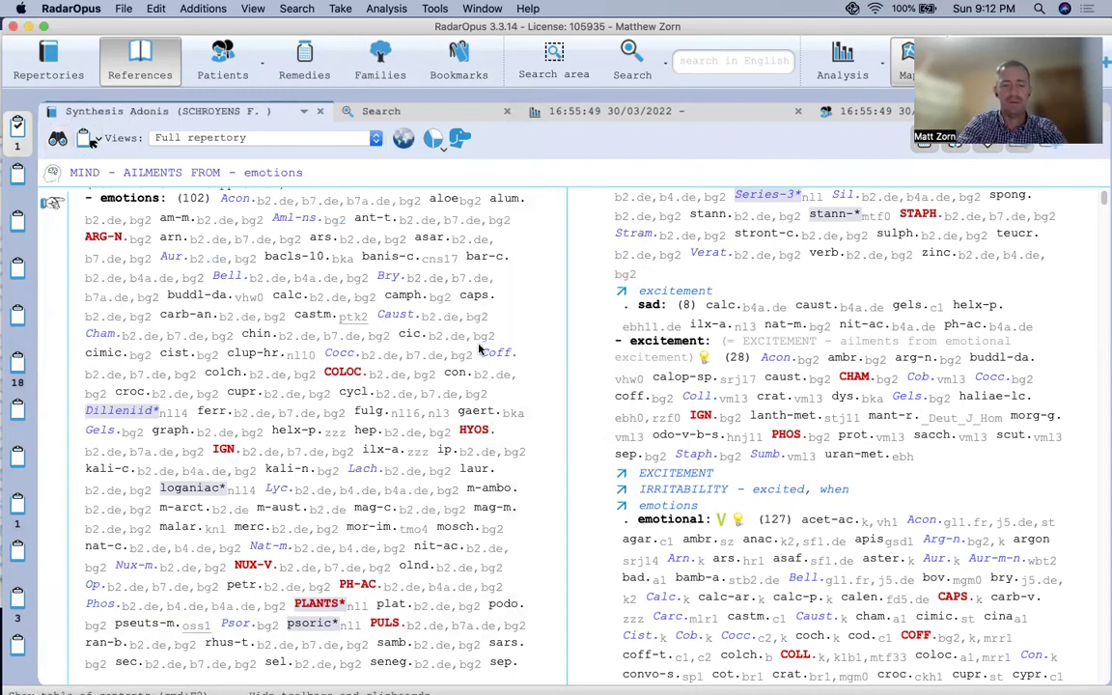
Go to the rubric URETHRA - DISCHARGE - milky - urination agg.; after and add it to the first clipboard
text(ure)
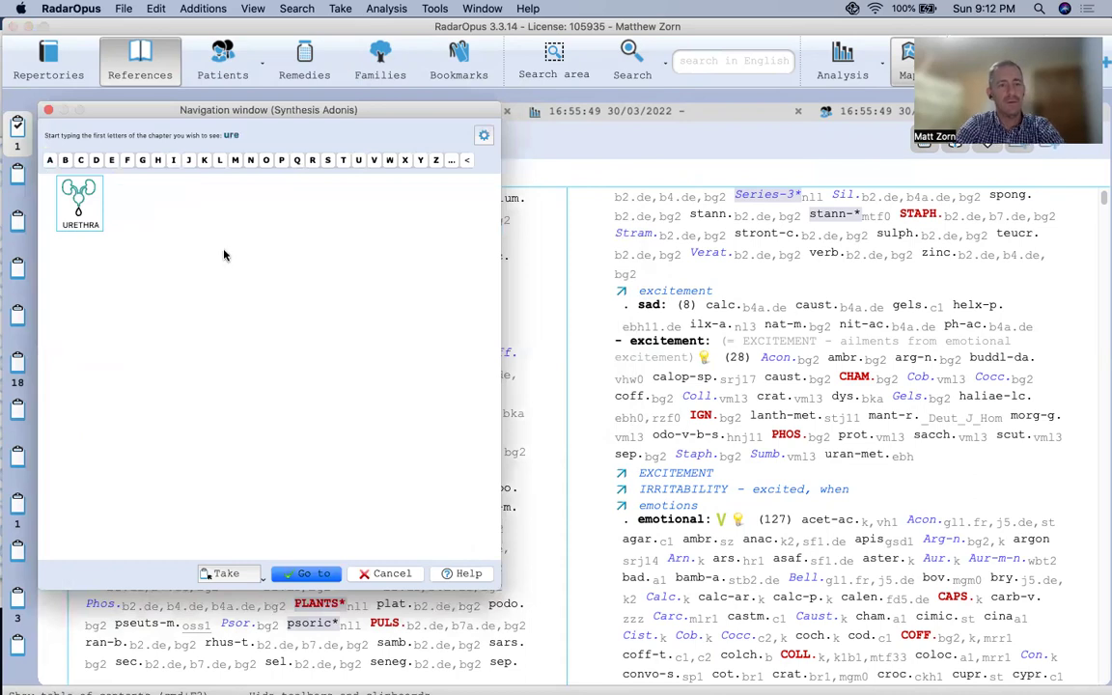
key(Return)
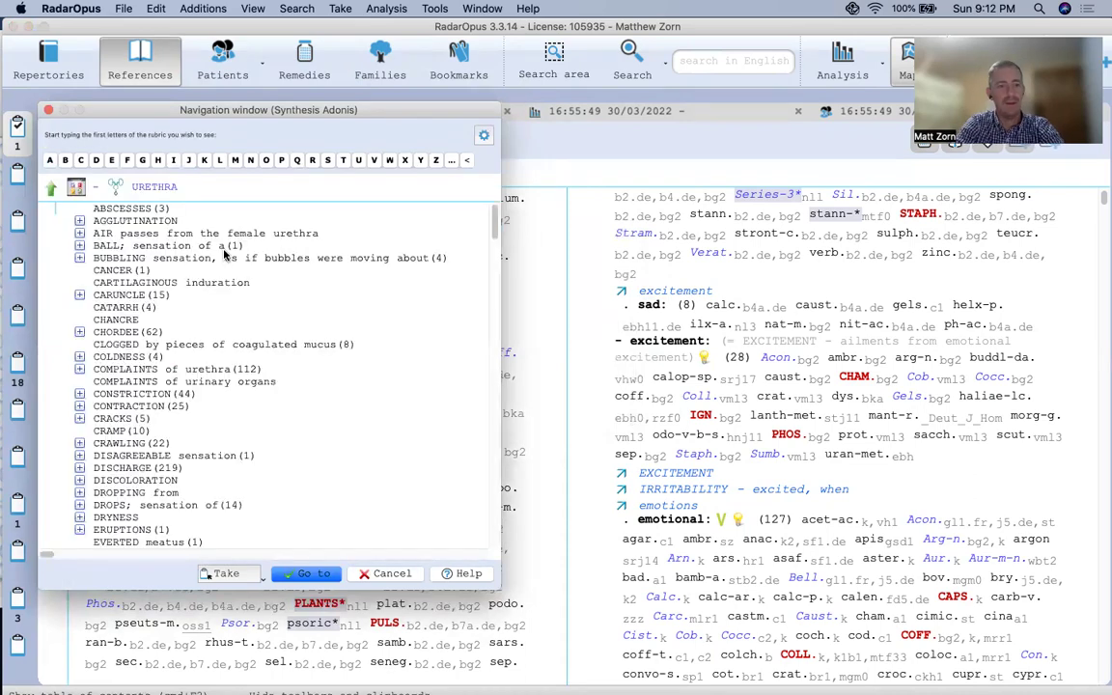
text(di)
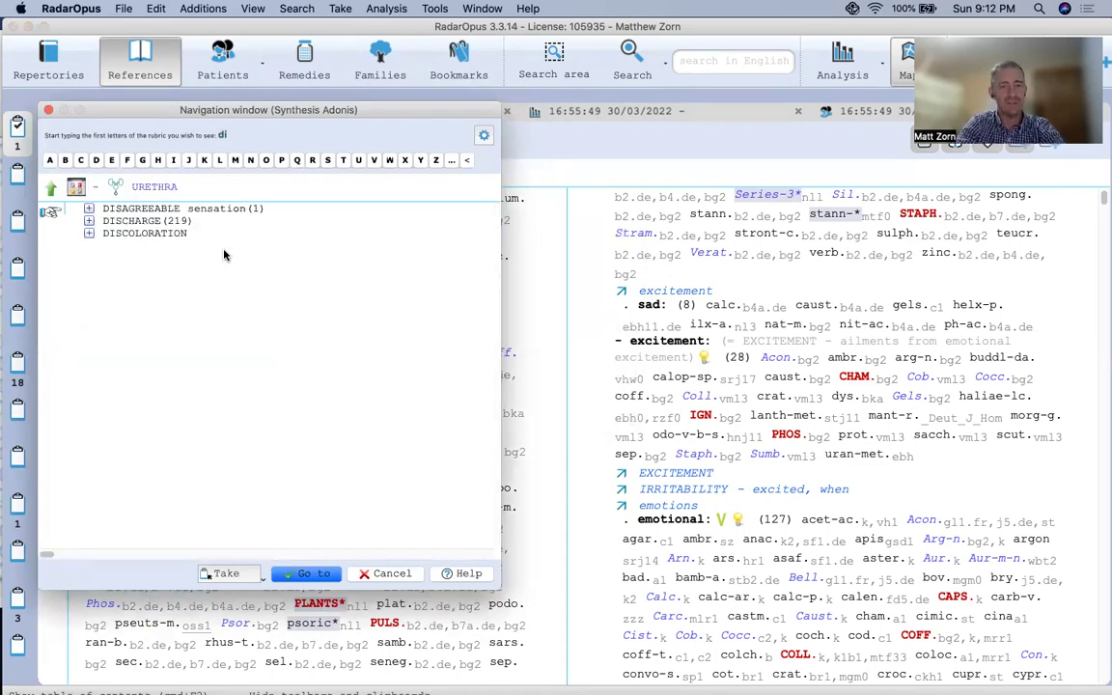
key(Down)
key(Return)
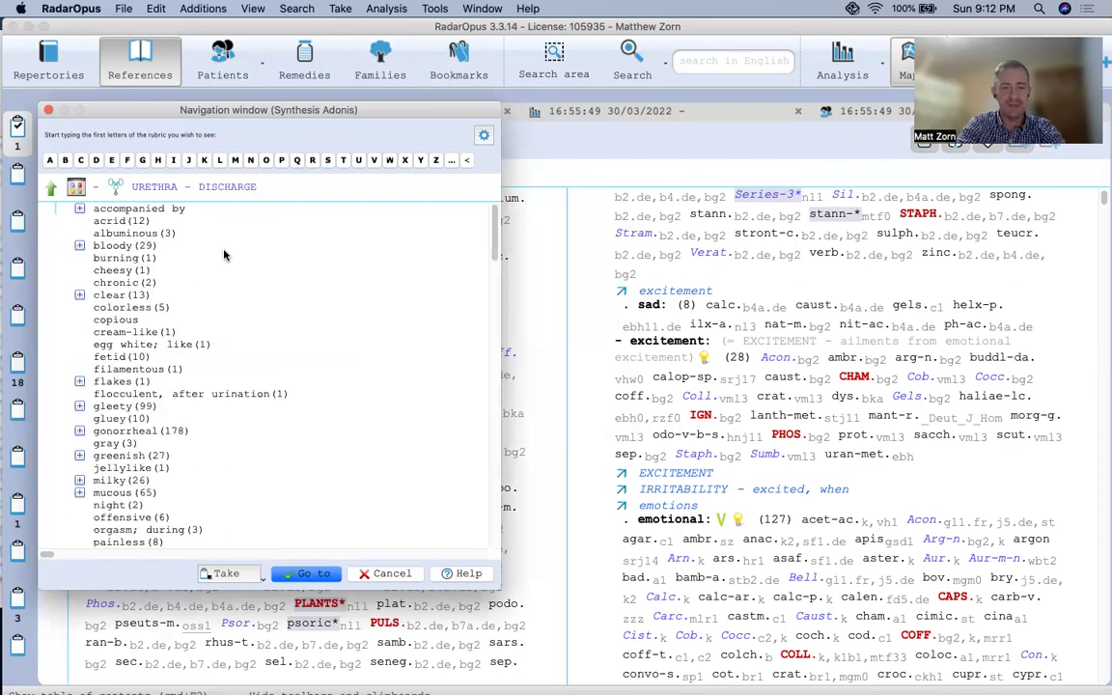
text(mi)
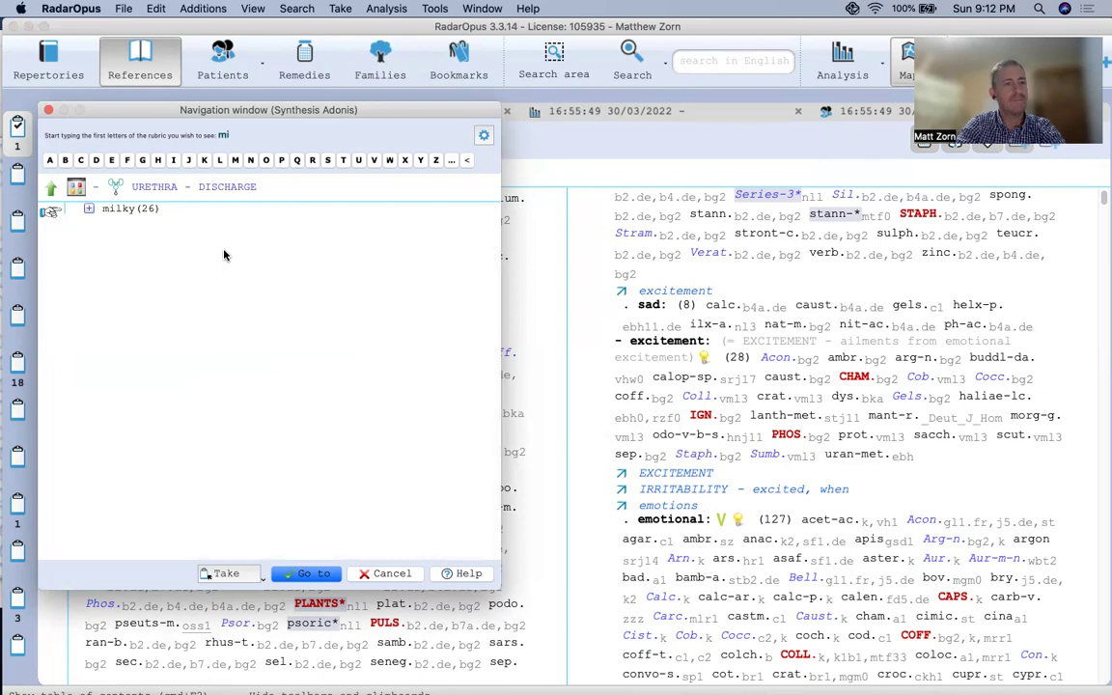
key(Return)
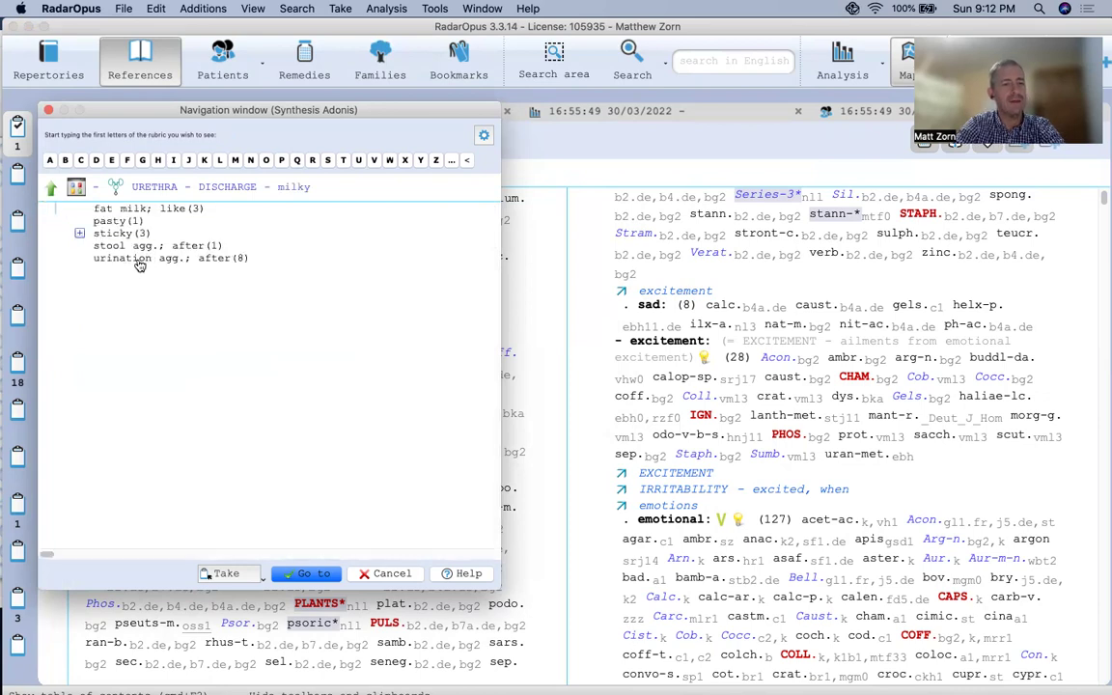
double_click(206, 261)
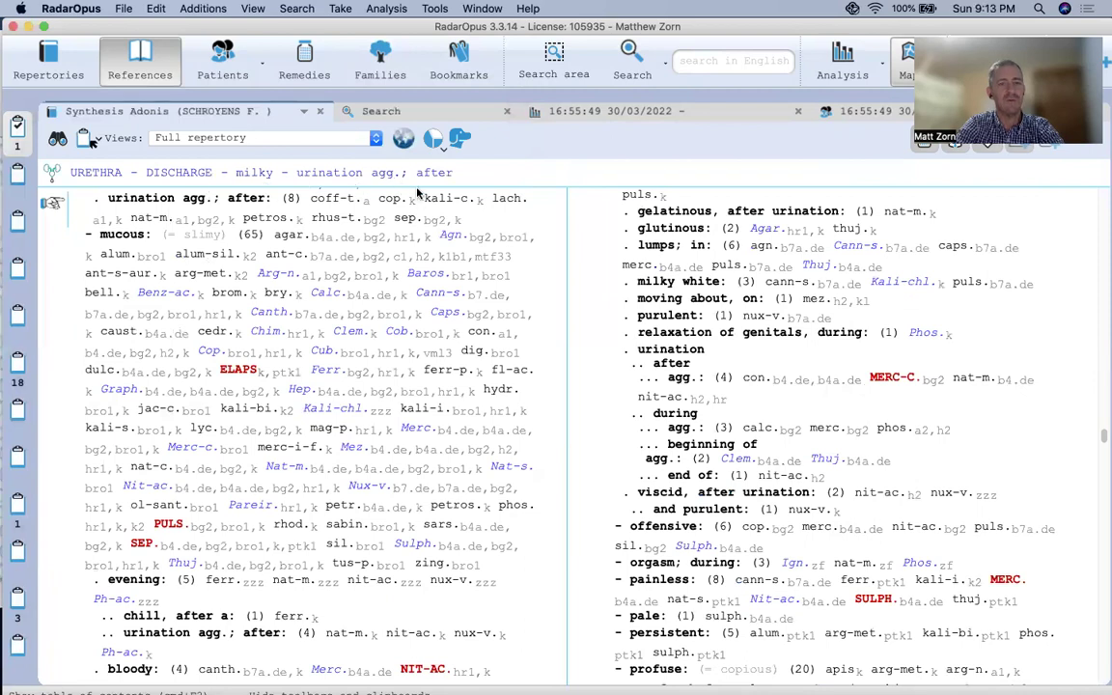
drag(138, 203, 19, 131)
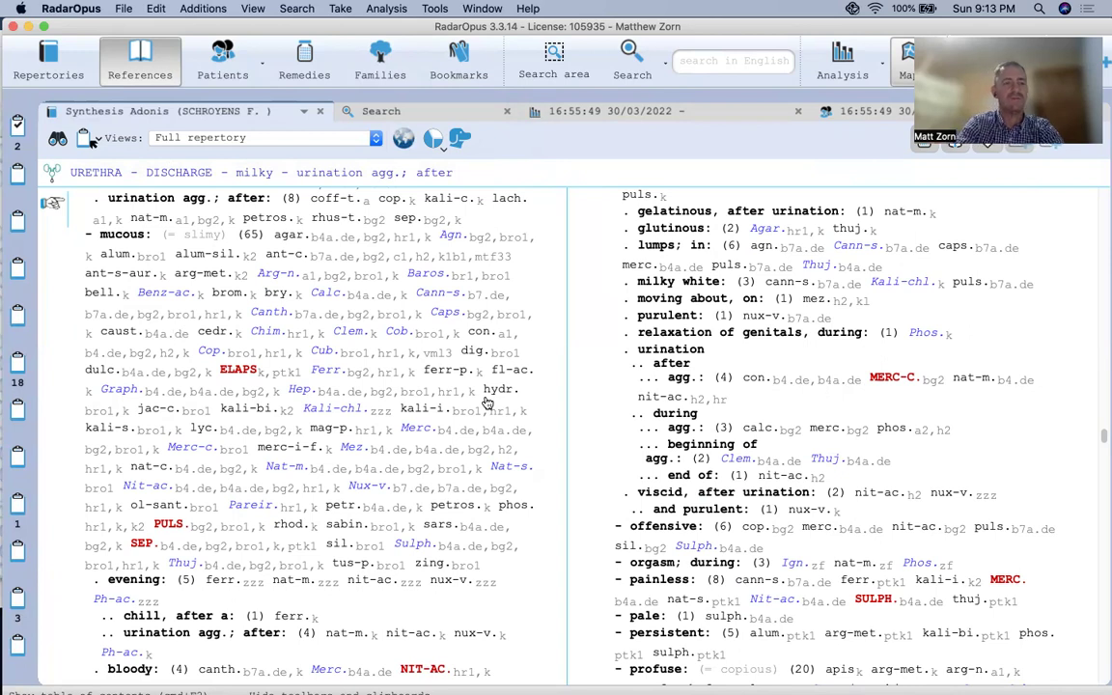
Find the rubric URETHRA - CRAWLING - Fossa navicularis and add it to the first clipboard
key(space)
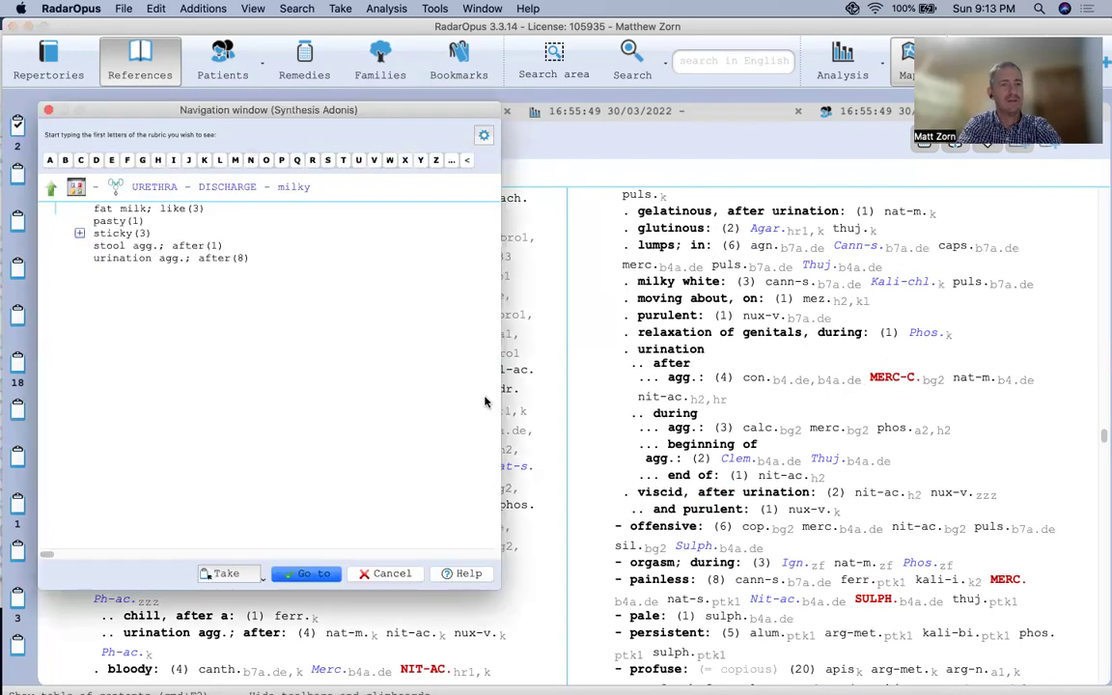
key(BackSpace)
key(BackSpace)
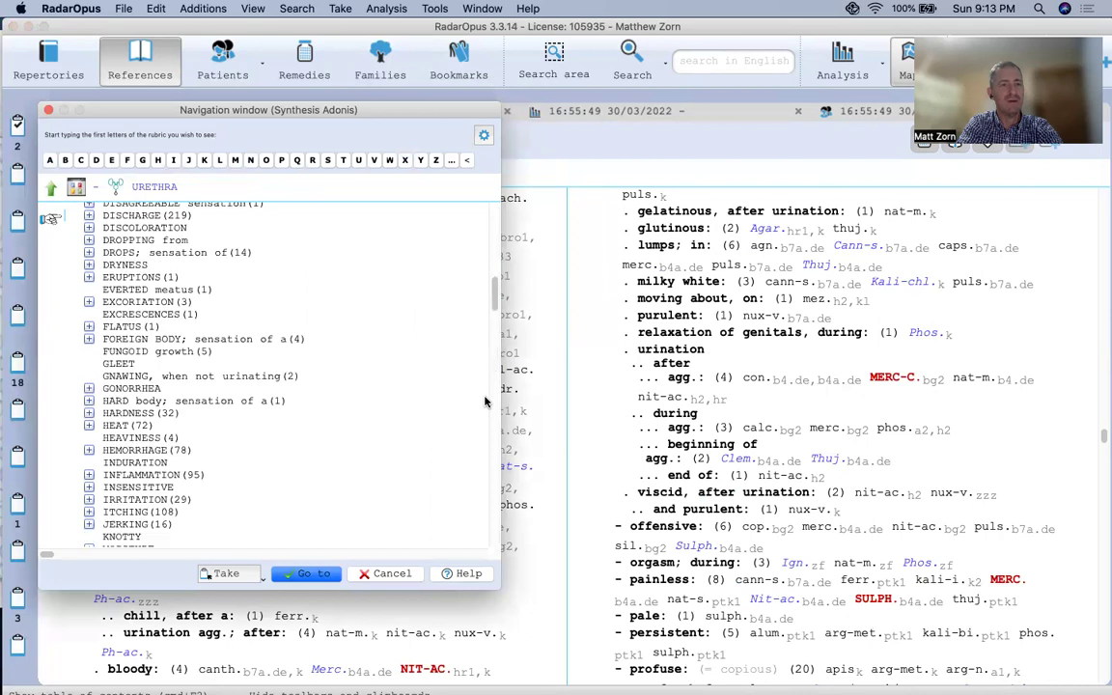
text(cr)
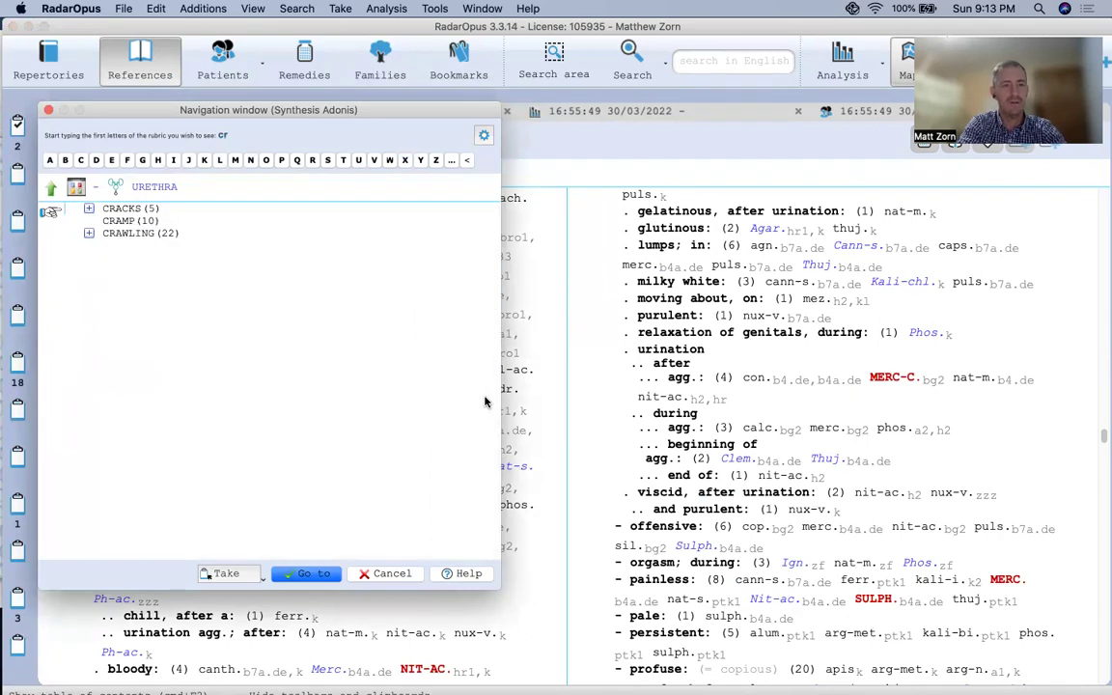
click(137, 236)
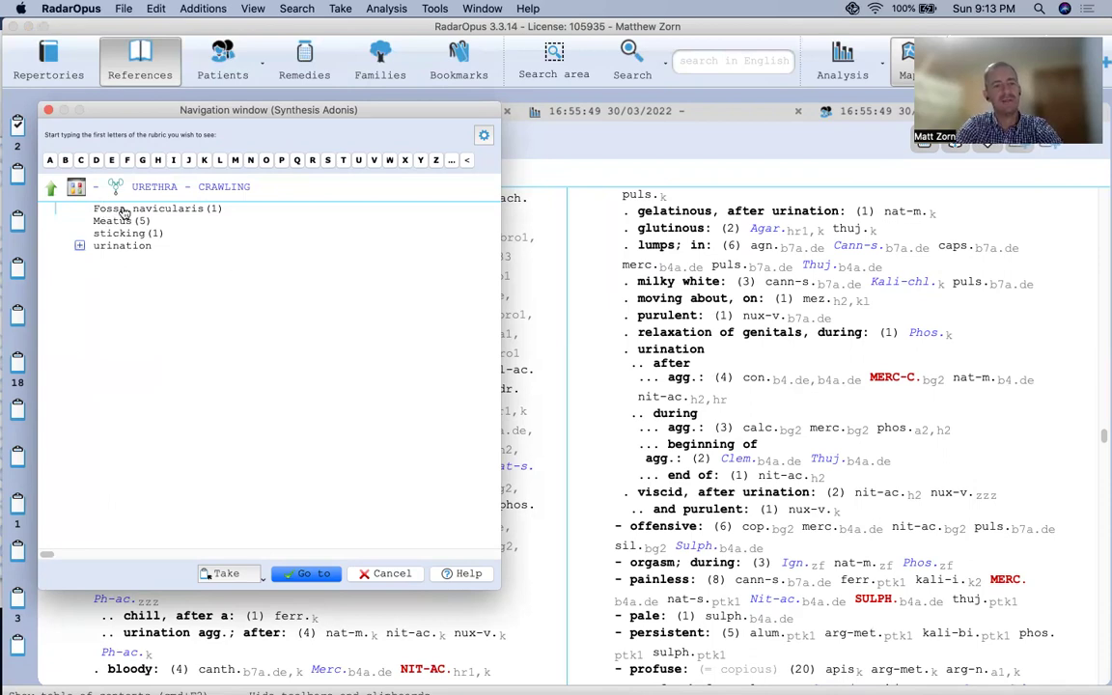
drag(117, 212, 17, 131)
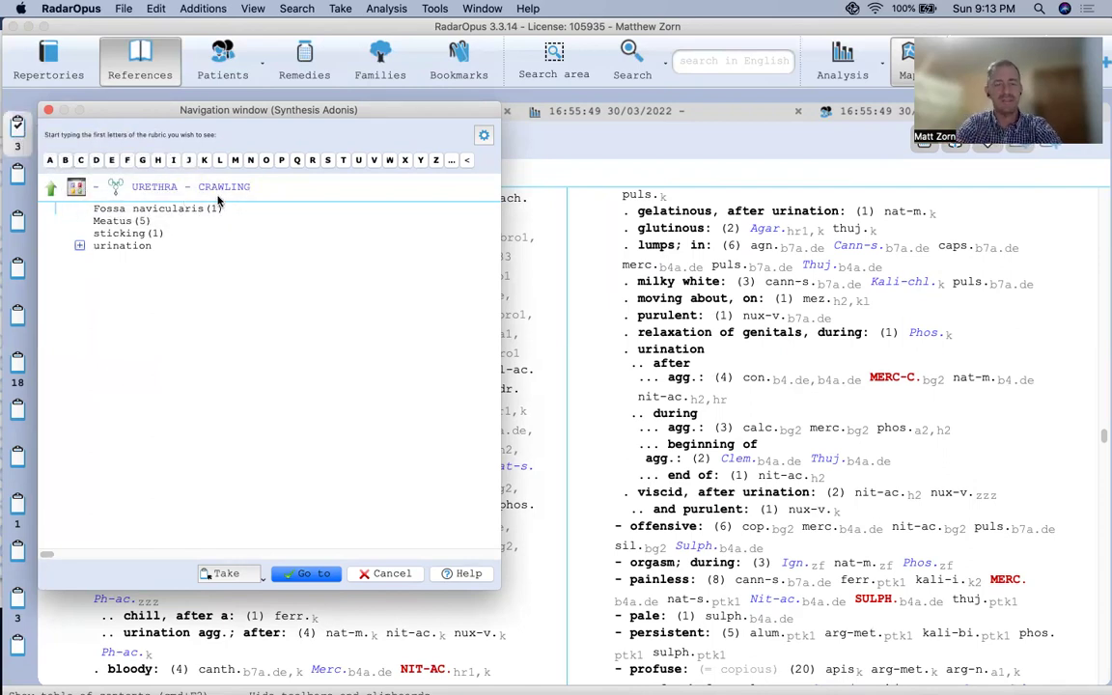
Find the rubric URETHRA - ITCHING - Fossa navicularis and add it to the first clipboard
key(Left)
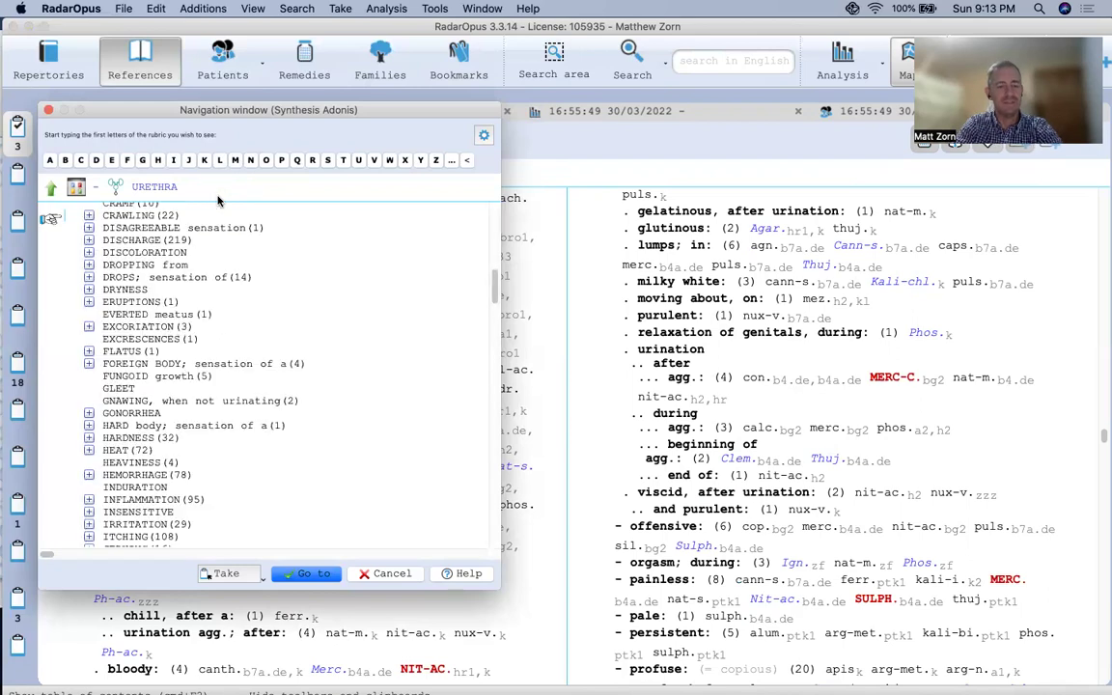
text(itch)
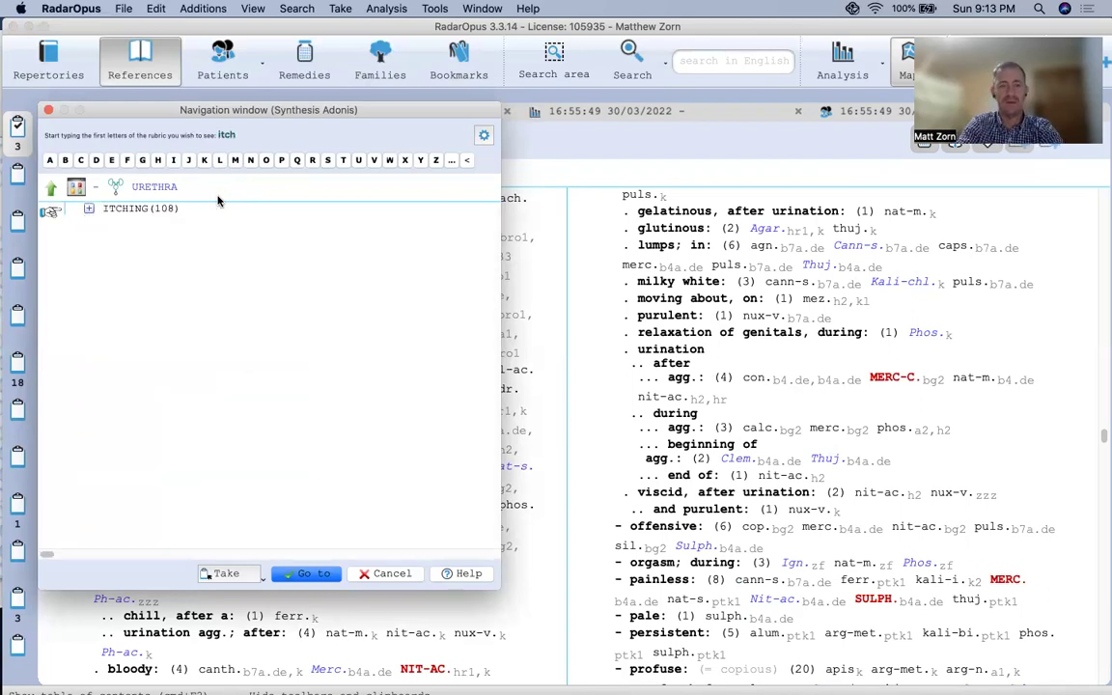
key(Return)
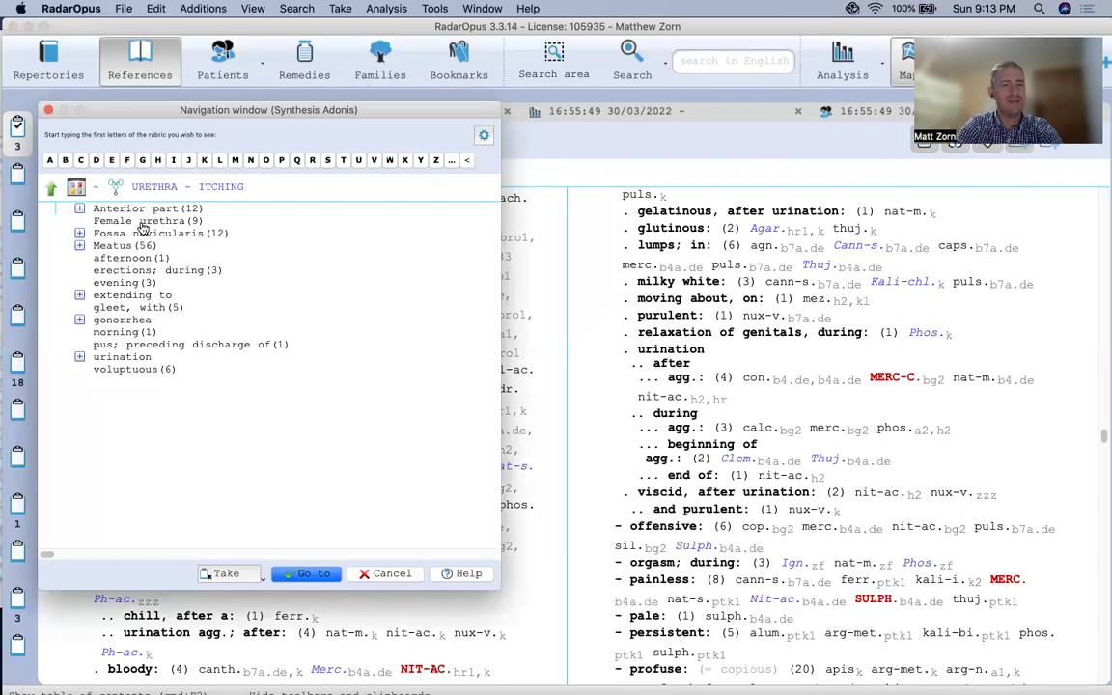
drag(143, 237, 18, 128)
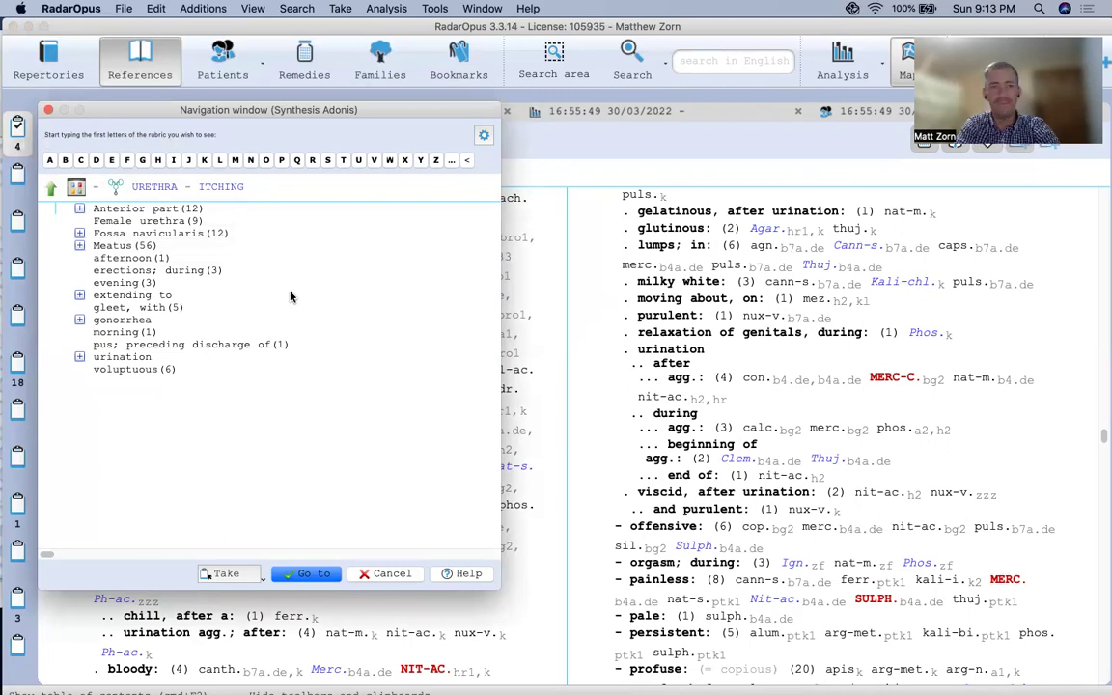
Close the rubric navigation, move the repertory window aside to check the case slide behind it, and restore the window
key(BackSpace)
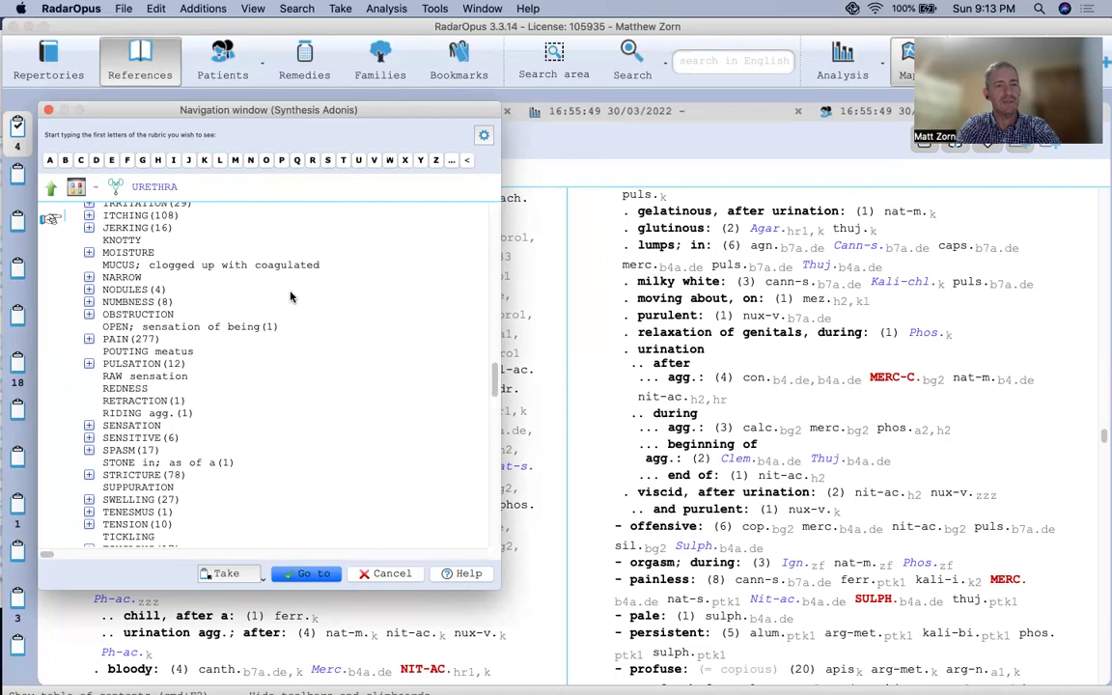
click(49, 112)
drag(119, 26, 571, 249)
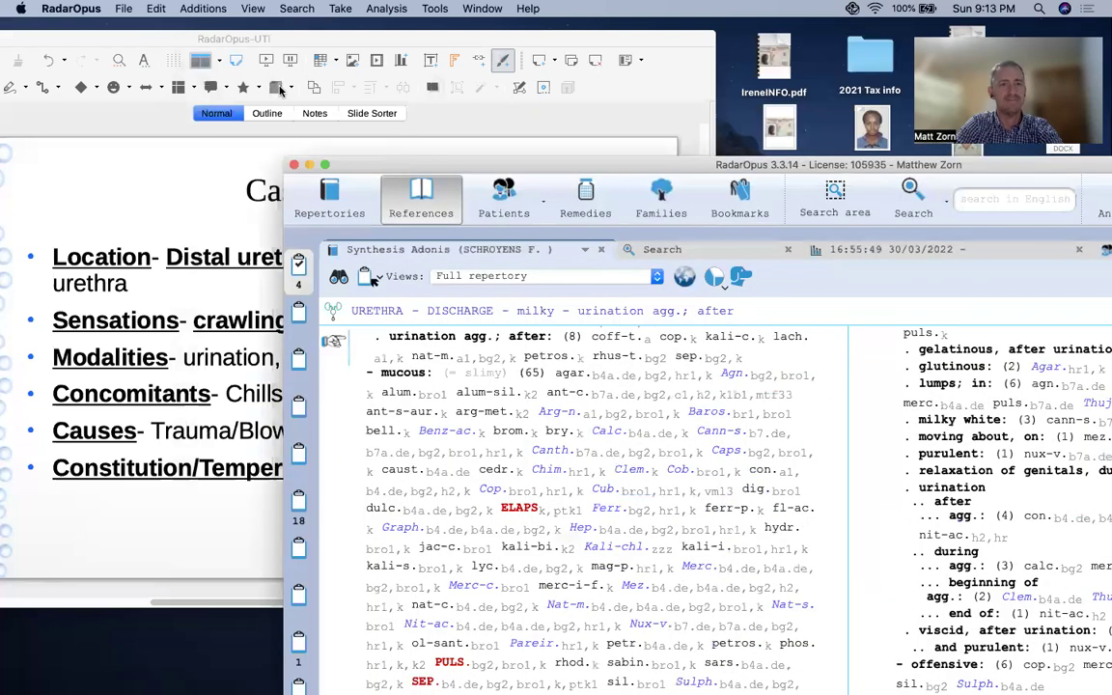
double_click(570, 249)
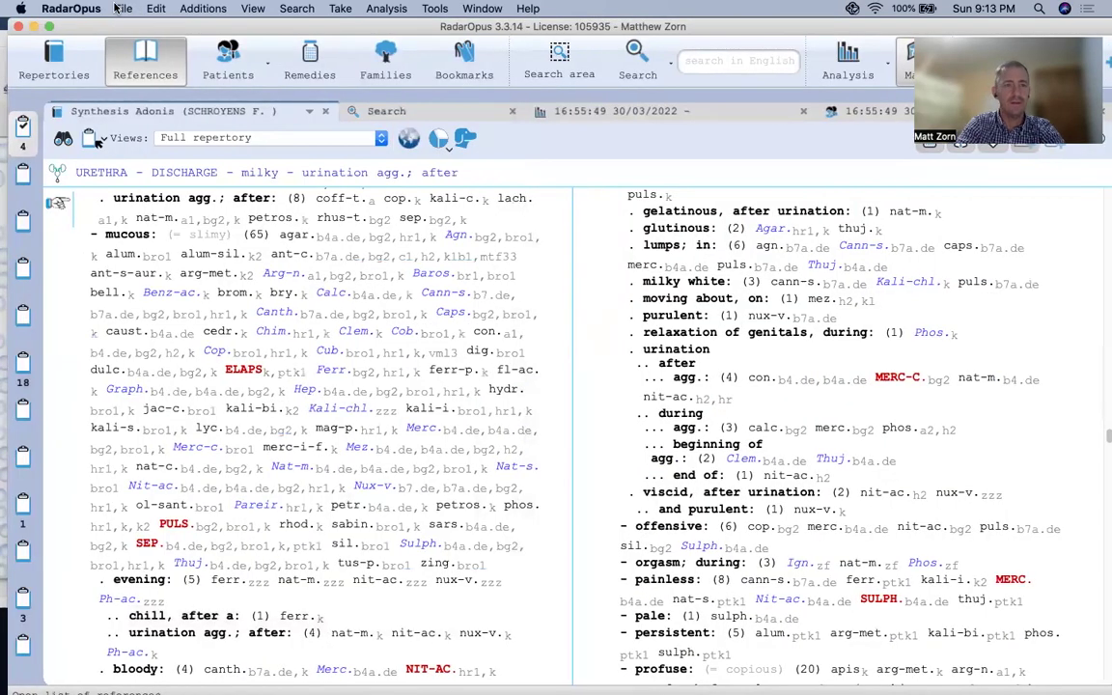
Find the rubric URETHRA - TINGLING and add it to the first clipboard
key(space)
key(BackSpace)
key(BackSpace)
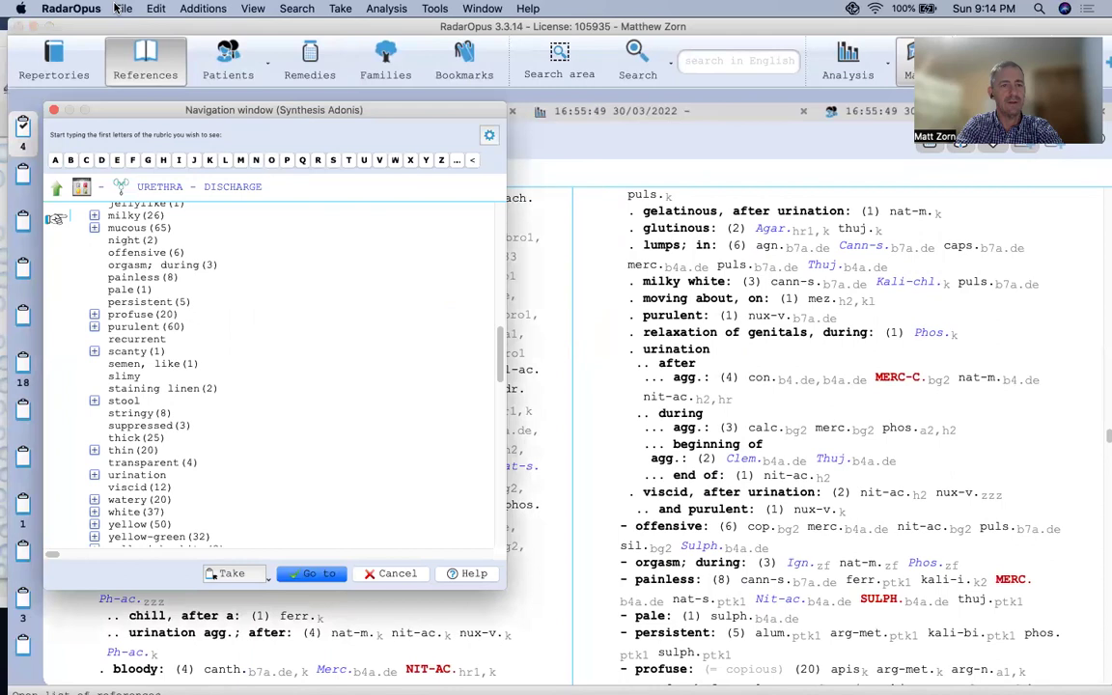
text(ti)
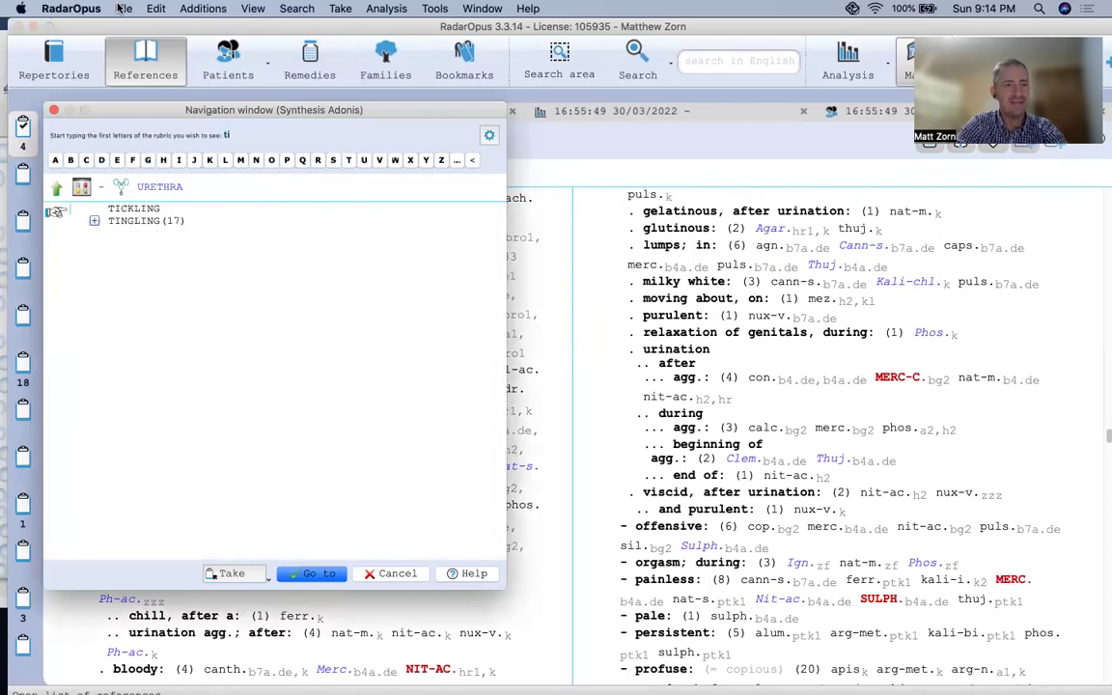
double_click(119, 219)
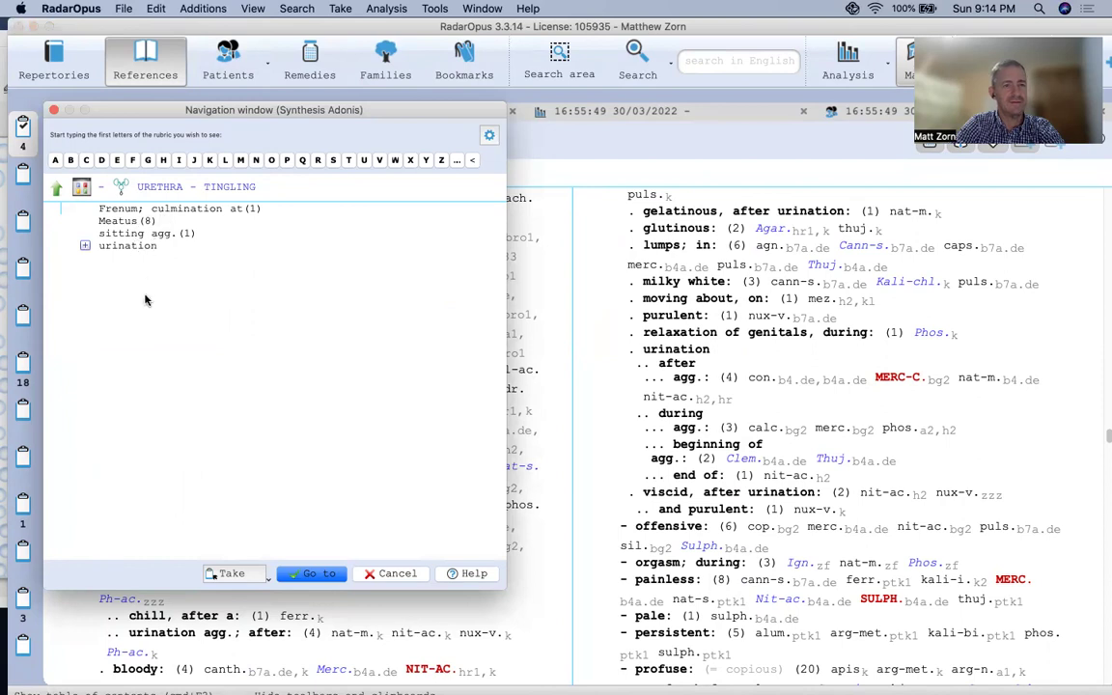
key(Return)
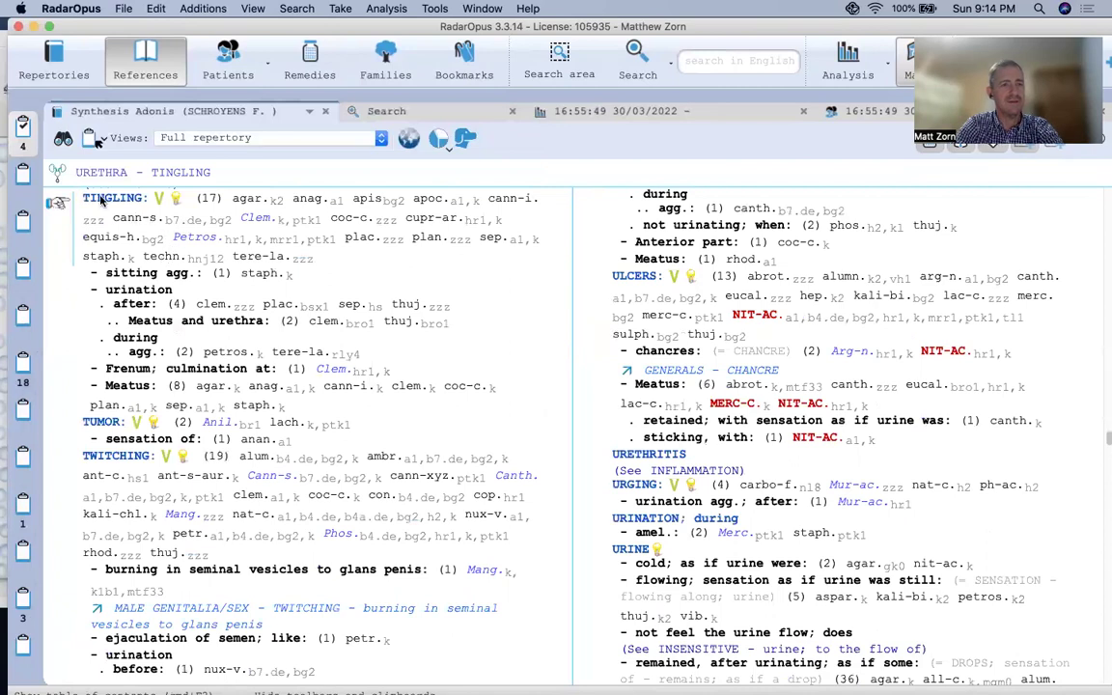
drag(101, 200, 23, 127)
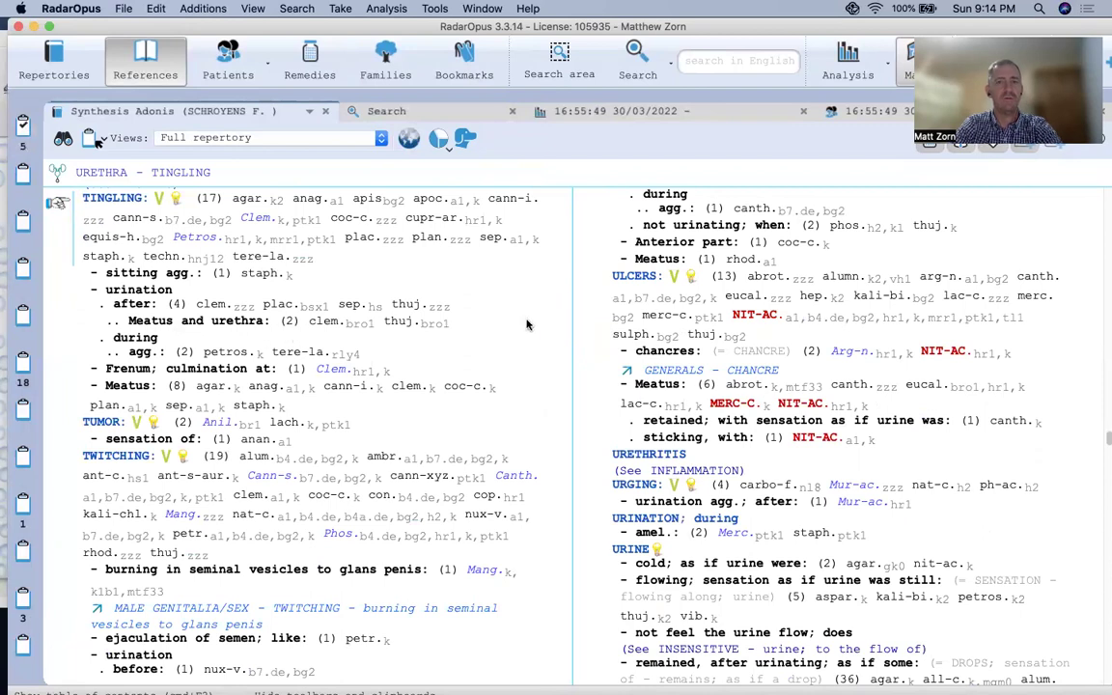
Return to the word search and enter trickling as the search word
click(452, 113)
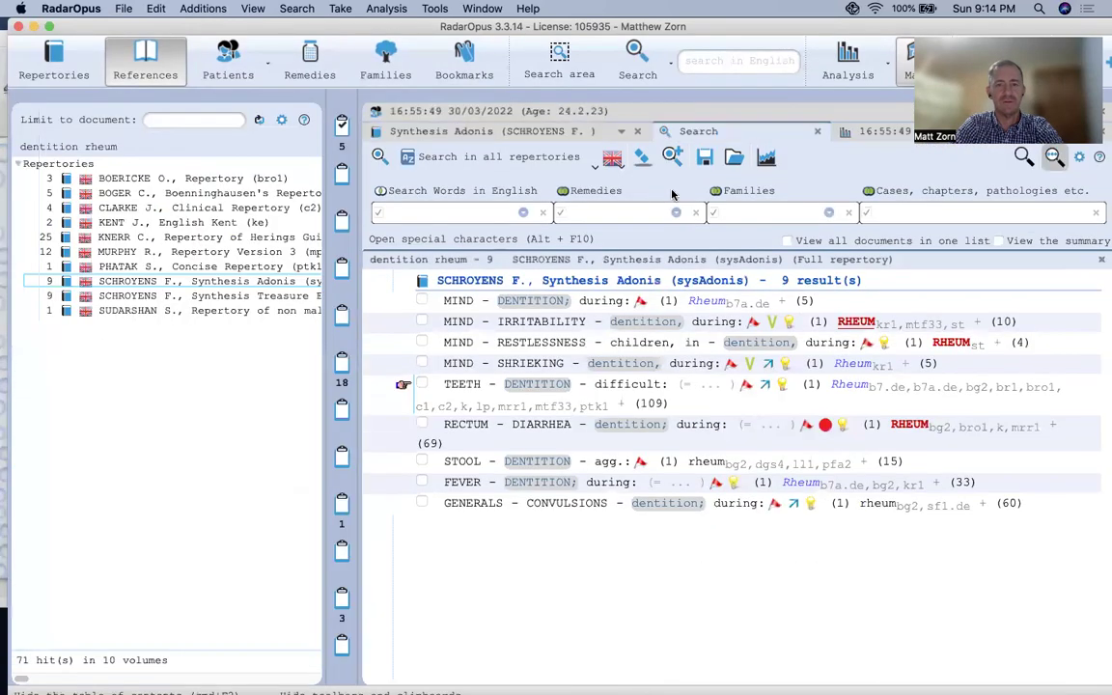
click(433, 213)
text(trickling)
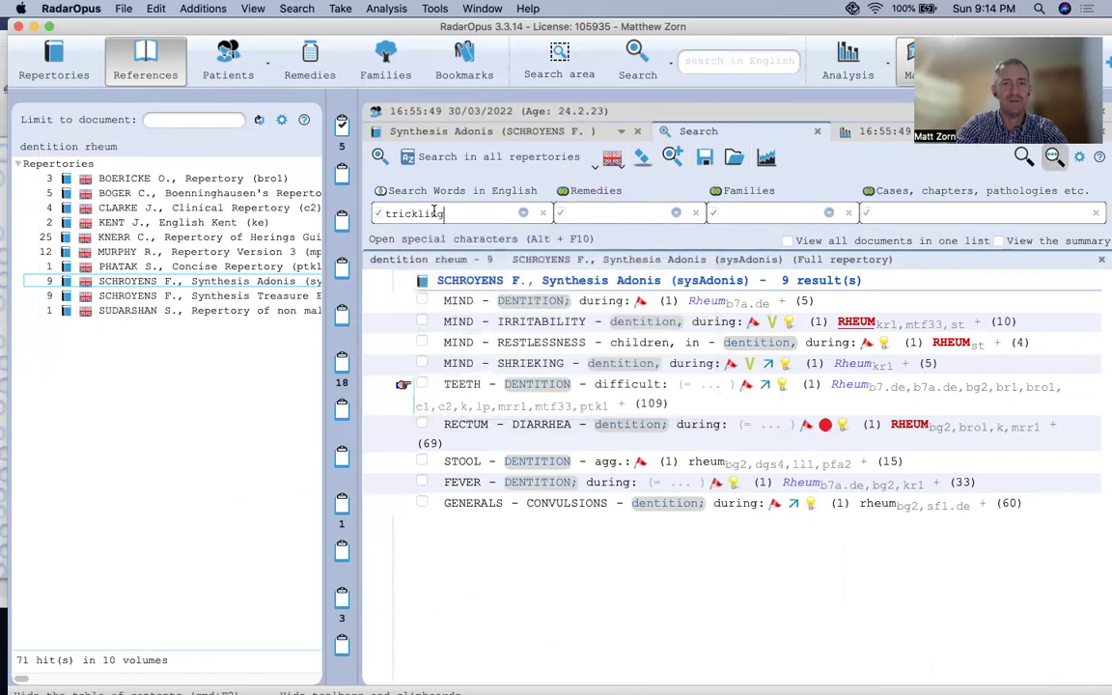
click(466, 235)
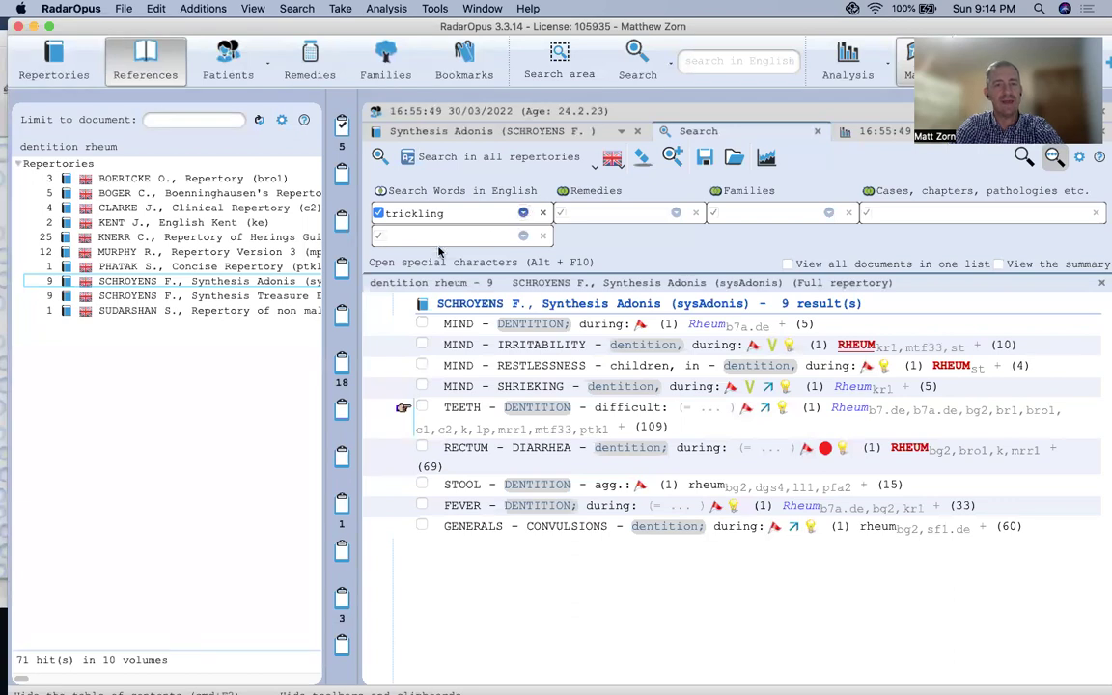
text(bur)
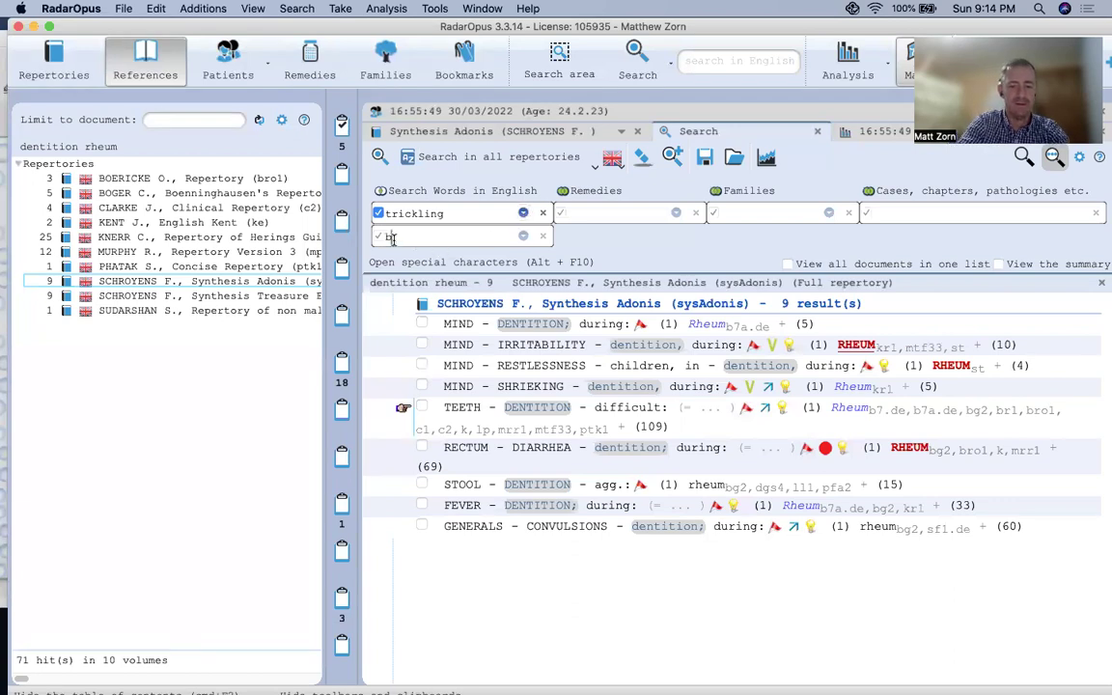
text(ning)
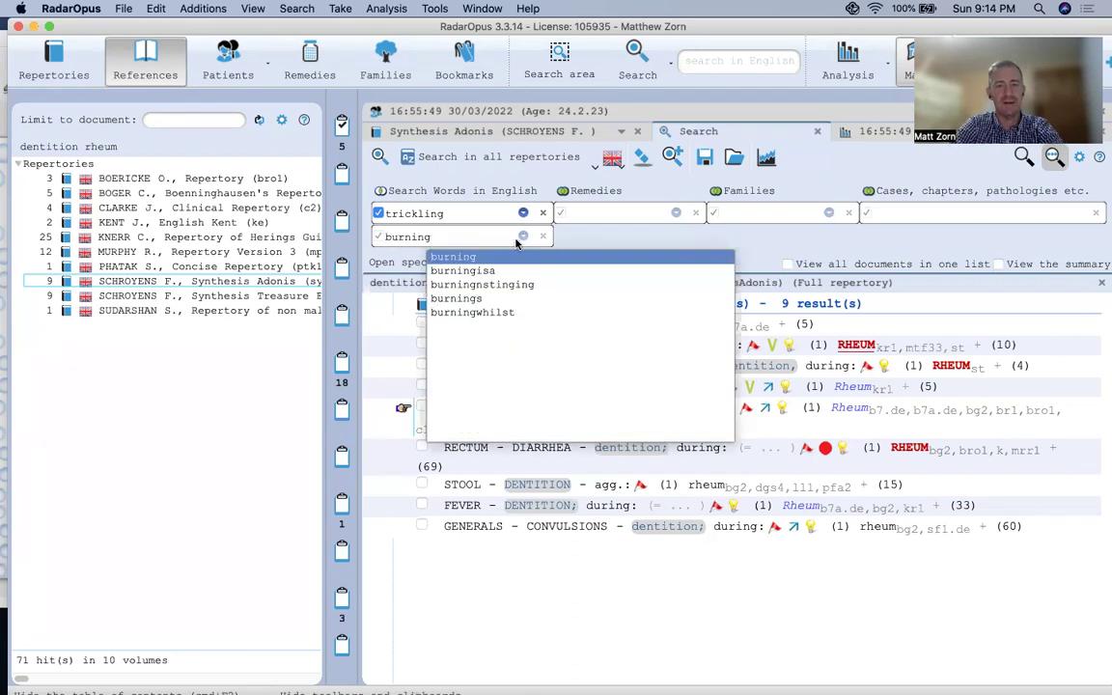
click(470, 258)
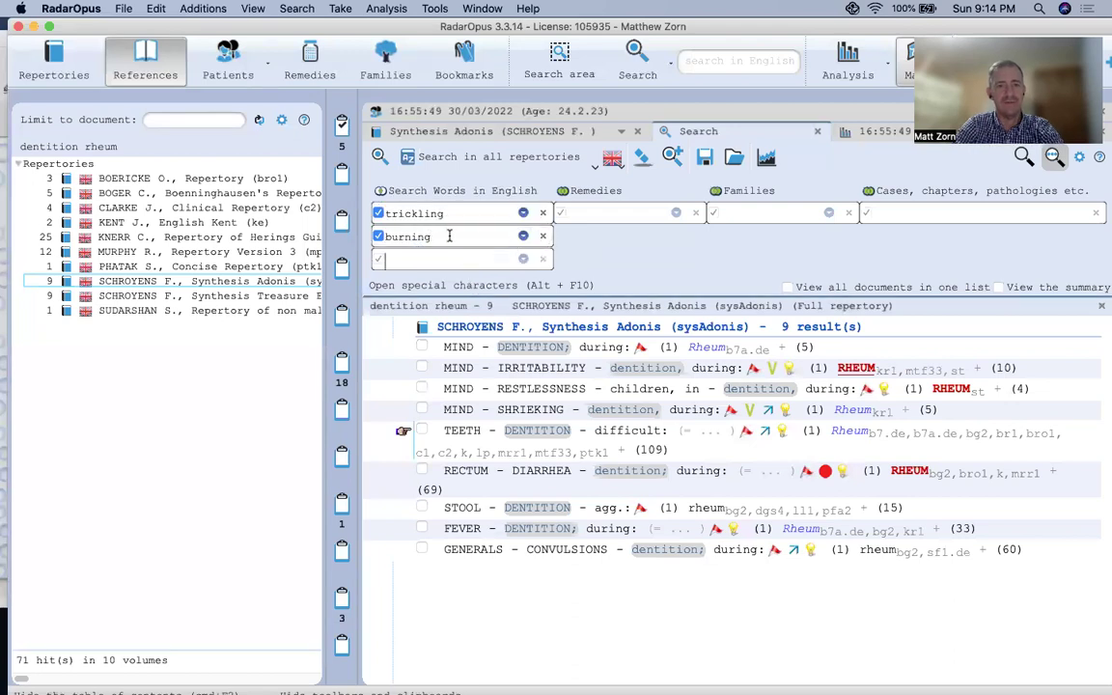
click(541, 238)
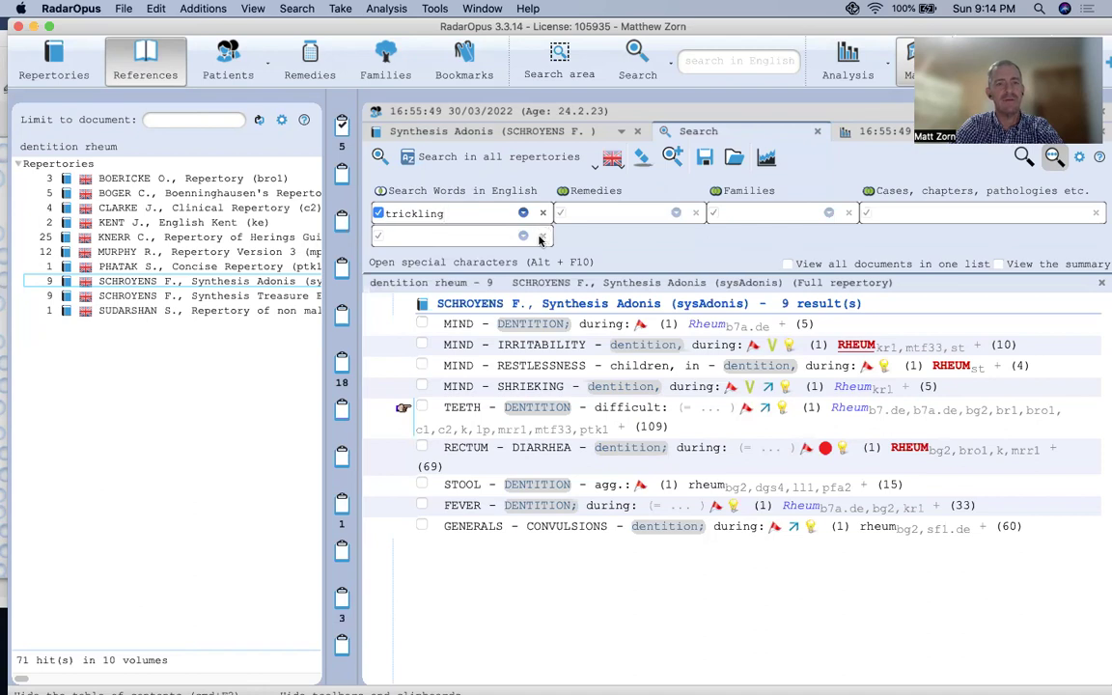
Search all repertories for the entered word, open GENERALS - TRICKLING sensation, like drops, and add that rubric to the first clipboard
click(586, 164)
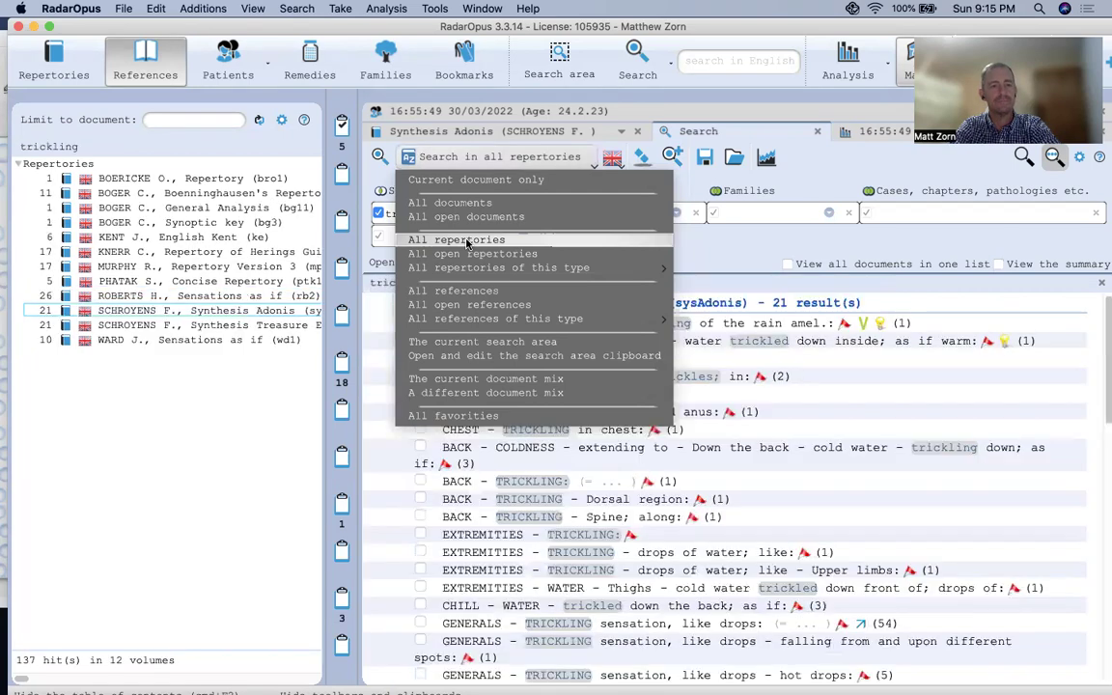
click(467, 242)
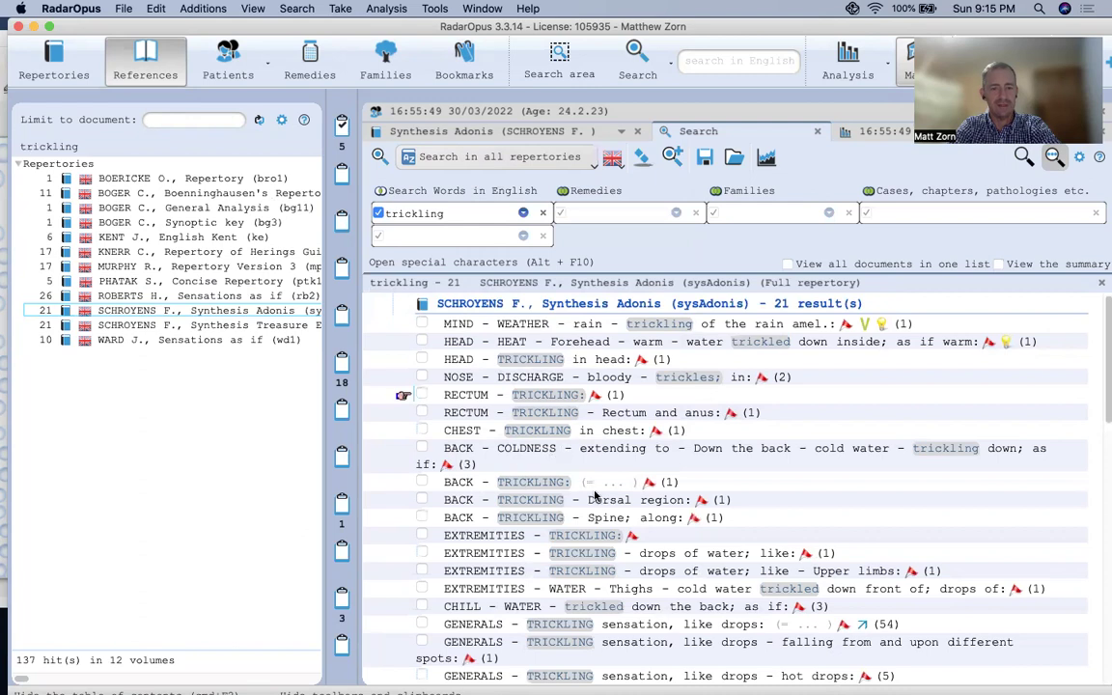
scroll(800, 502, down, 1)
scroll(800, 502, down, 5)
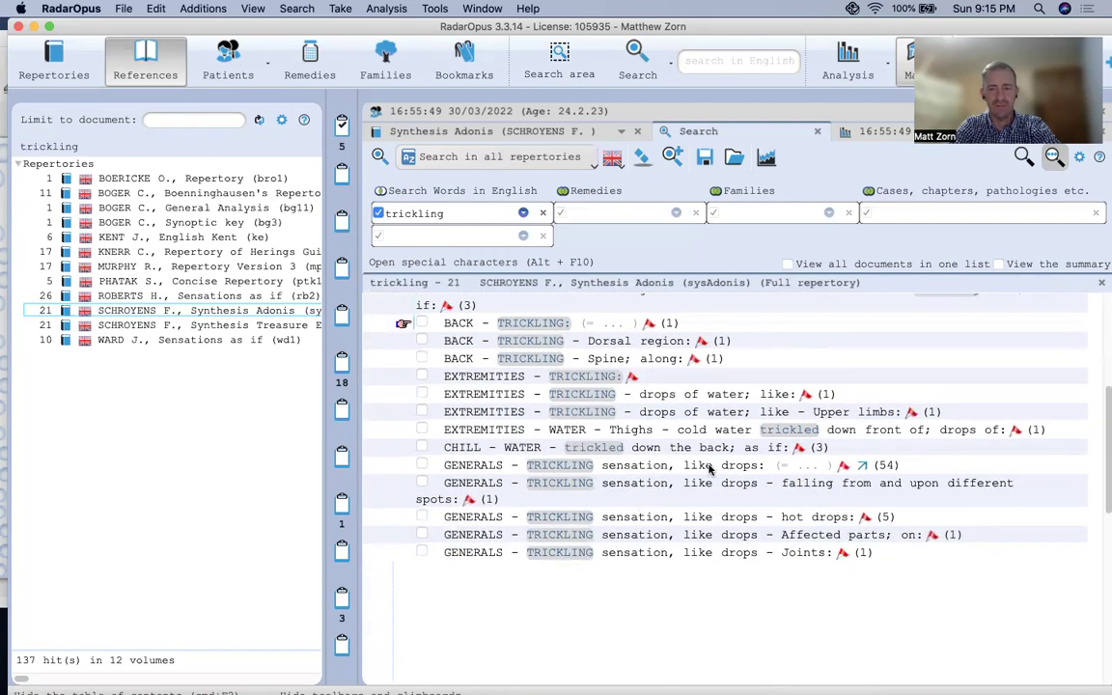
double_click(622, 467)
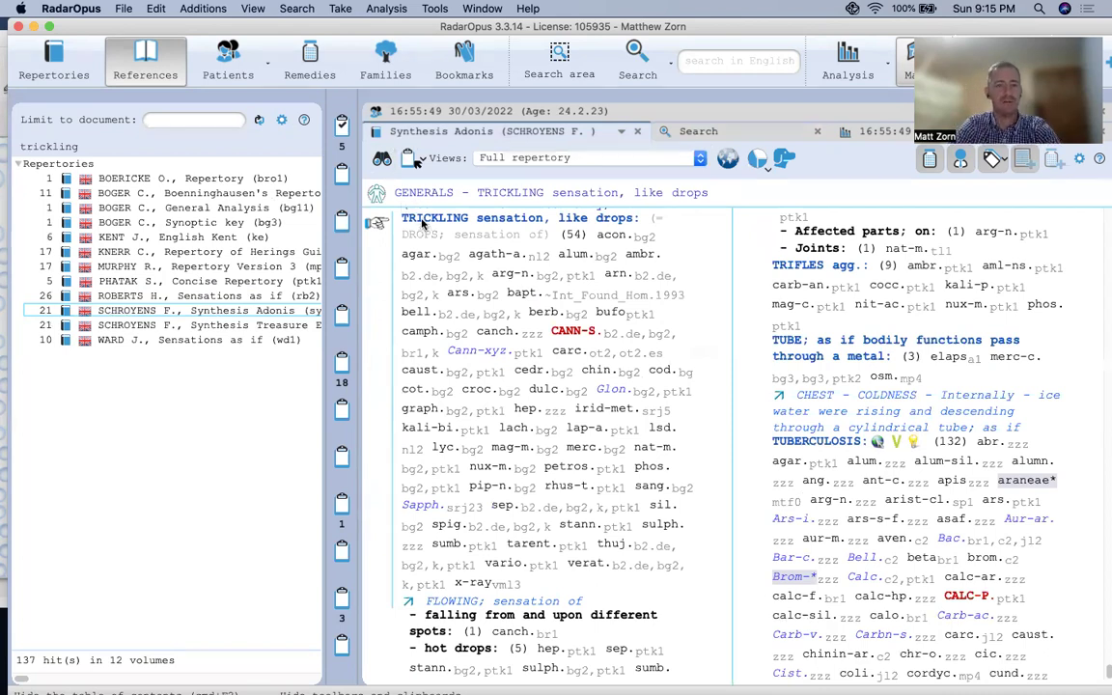
drag(422, 222, 341, 123)
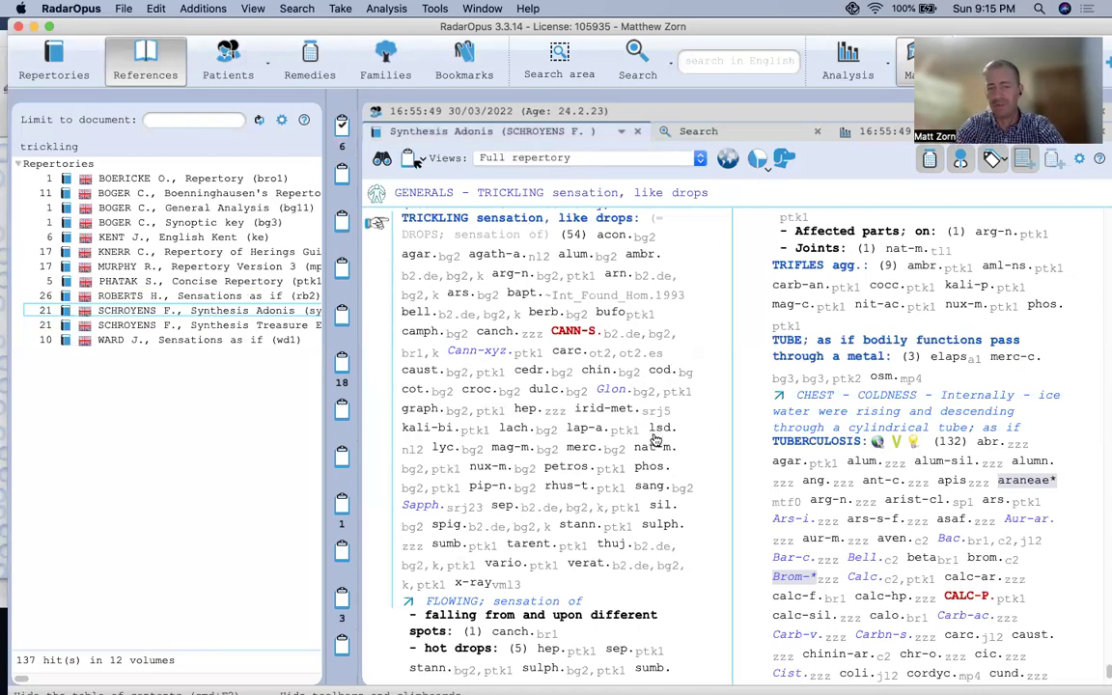
Navigate in the repertory to the rubric BLADDER - URINATION - urging to urinate
text(bl)
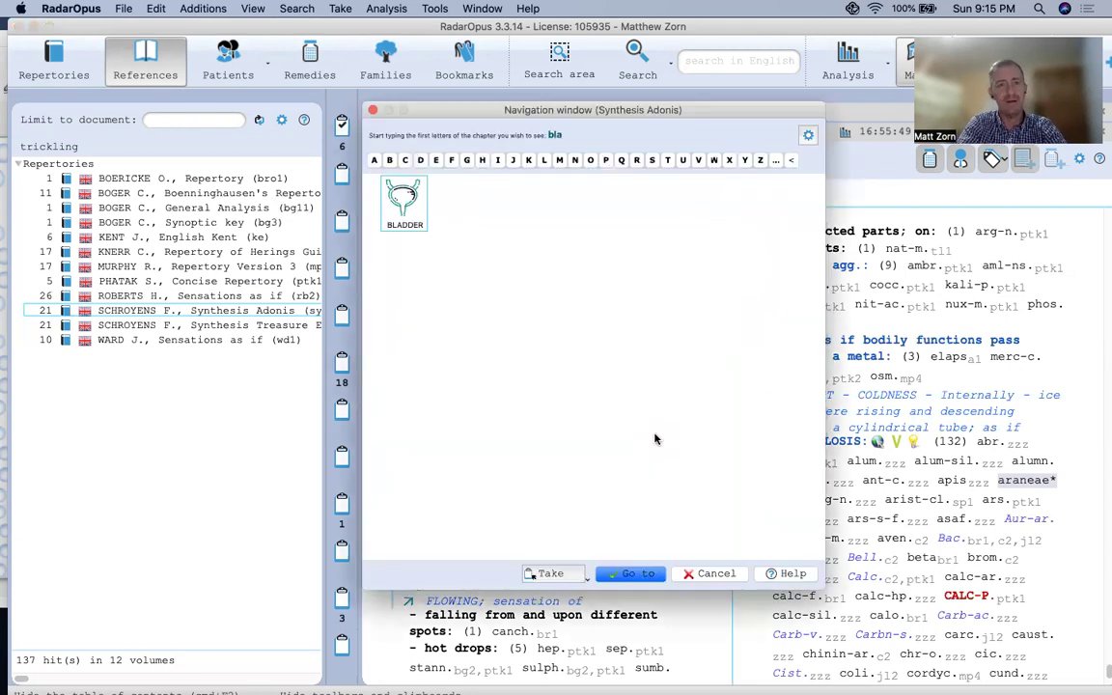
text(a)
key(Return)
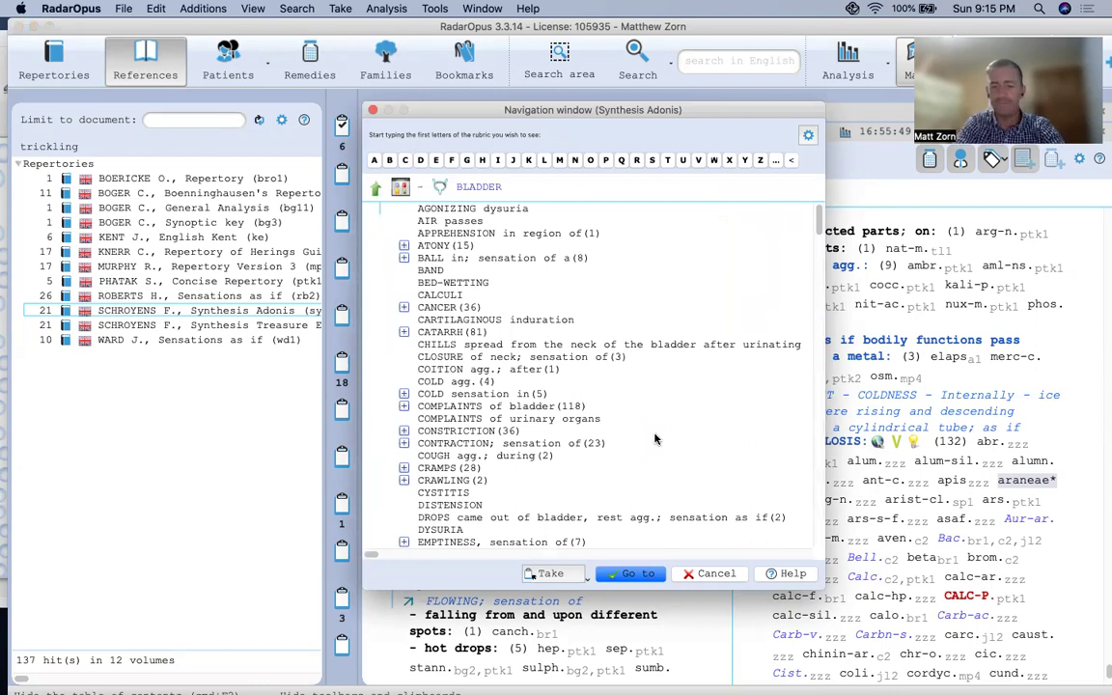
text(ur)
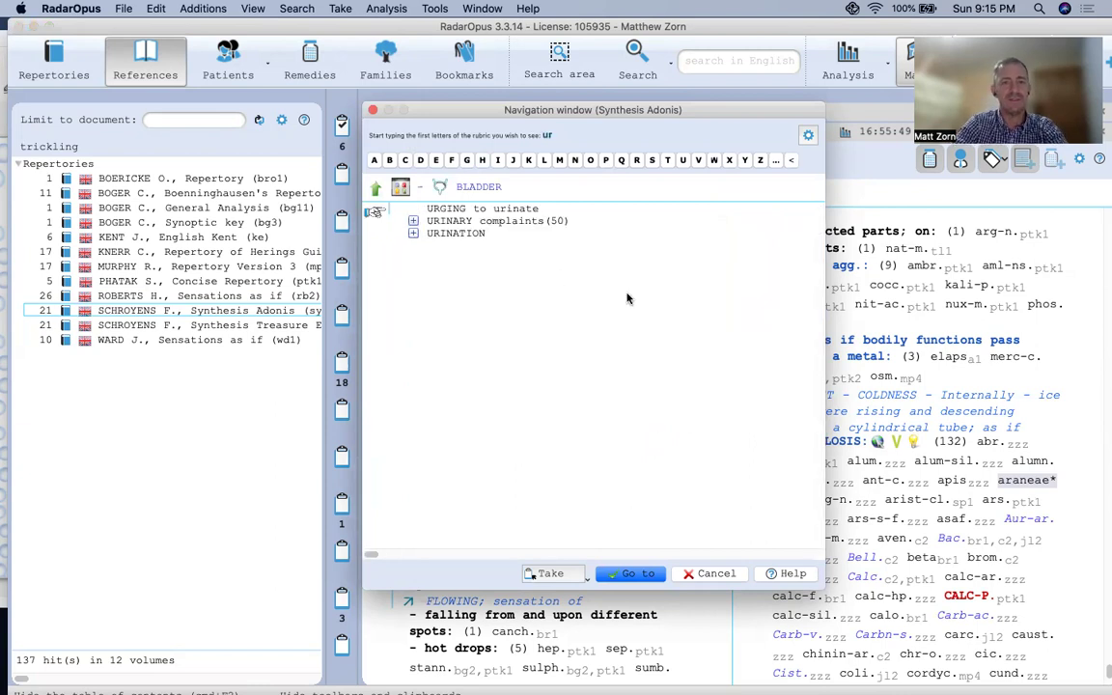
double_click(463, 234)
text(ur)
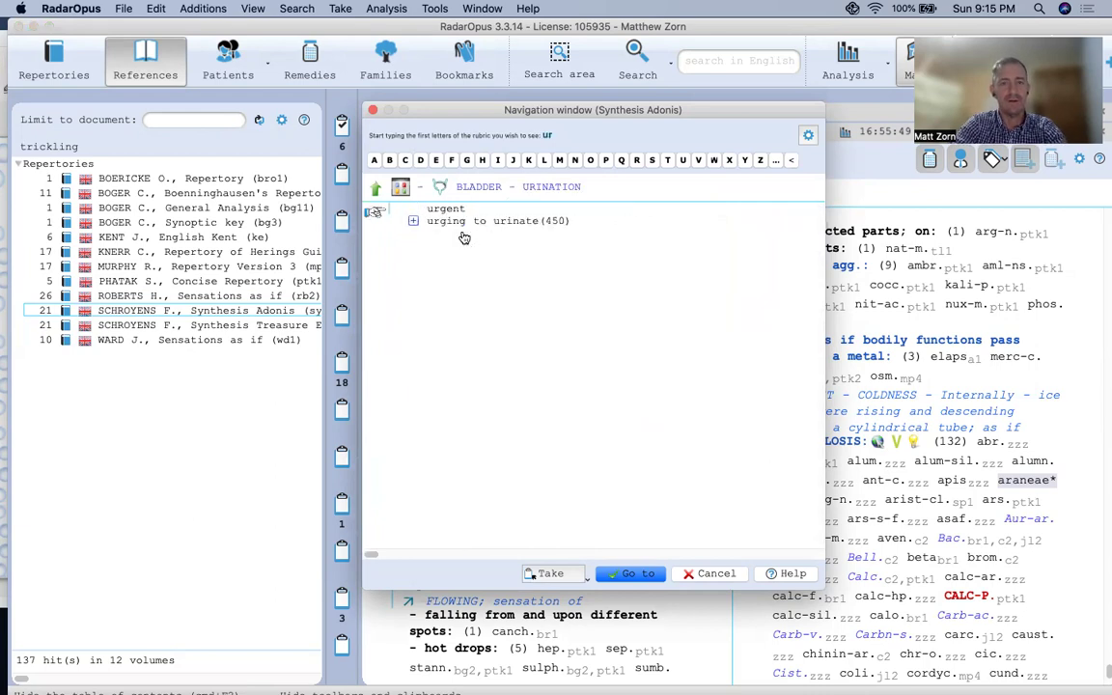
double_click(452, 222)
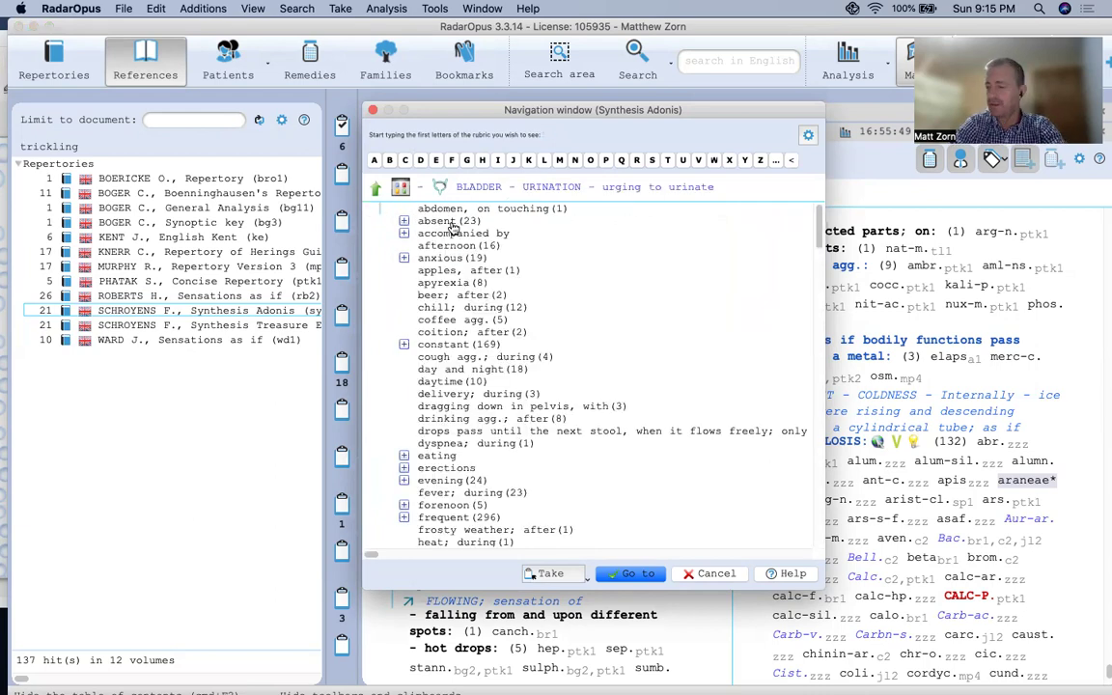
text(fr)
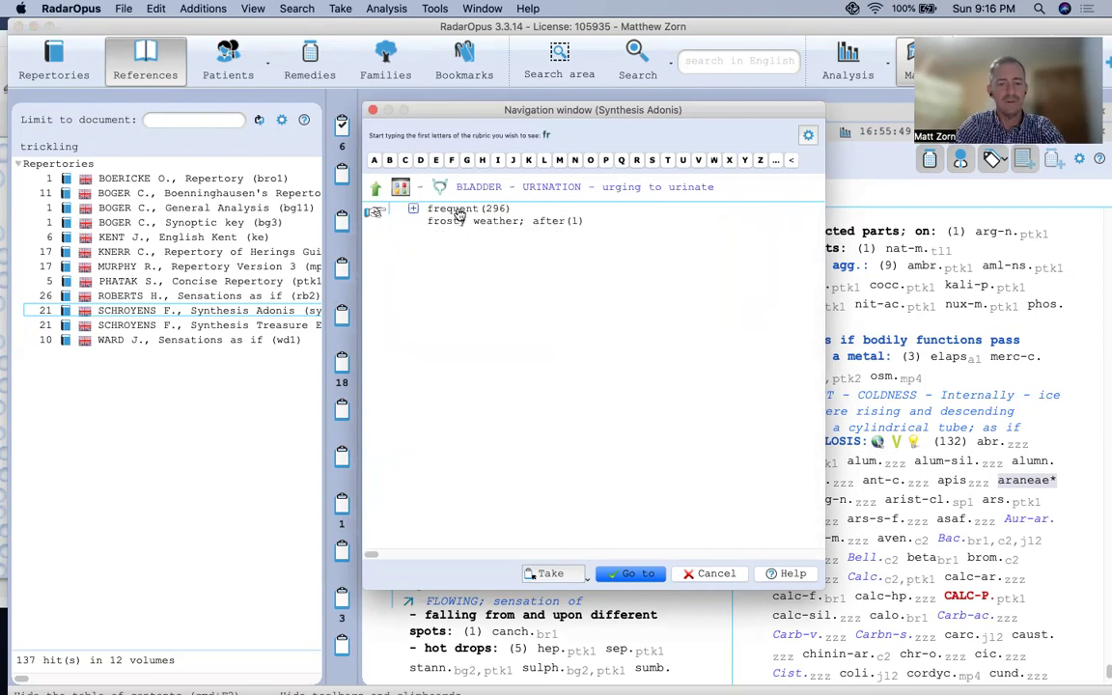
double_click(457, 212)
text(c)
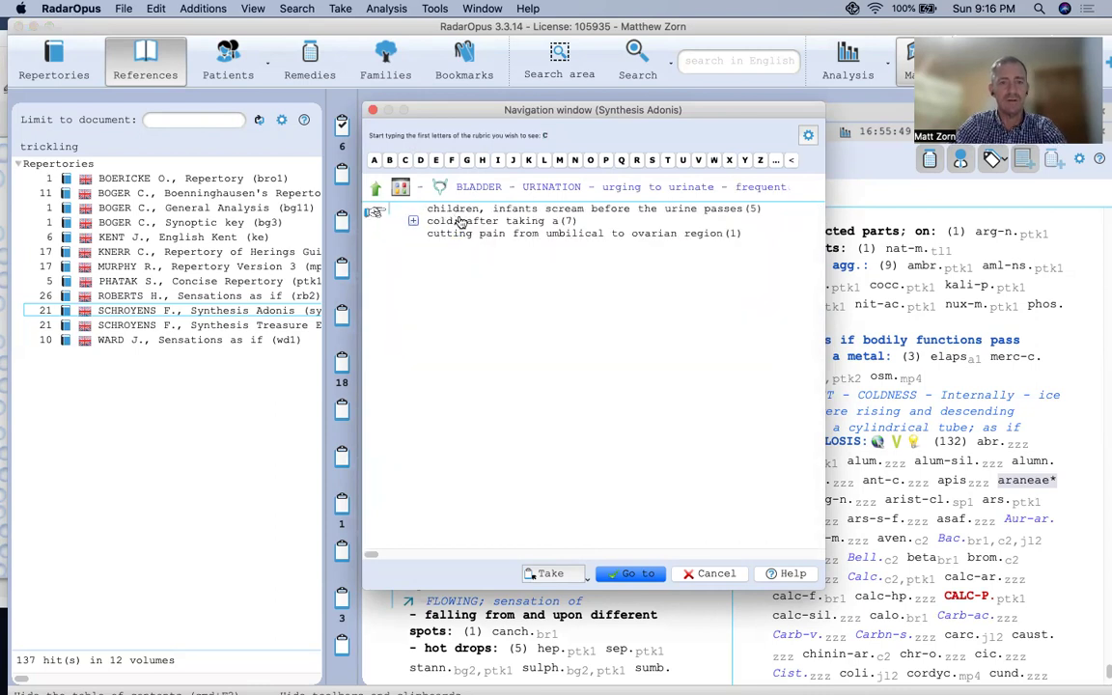
key(BackSpace)
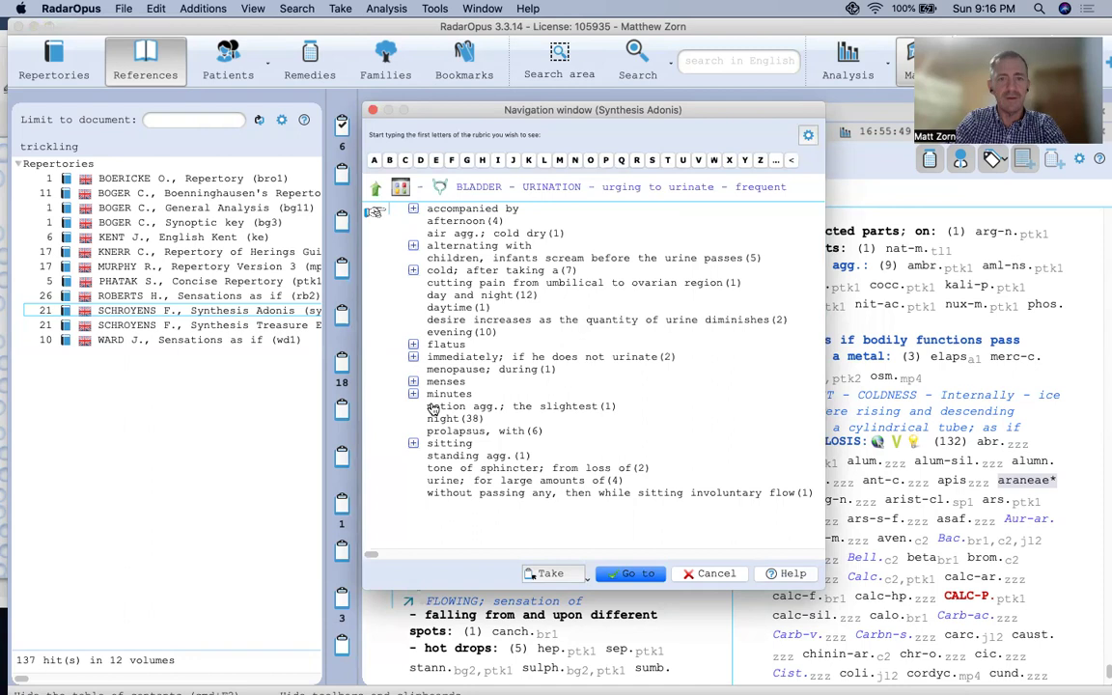
key(BackSpace)
Find the sub-rubric chill; during under urging to urinate and add it to the first clipboard
text(ch)
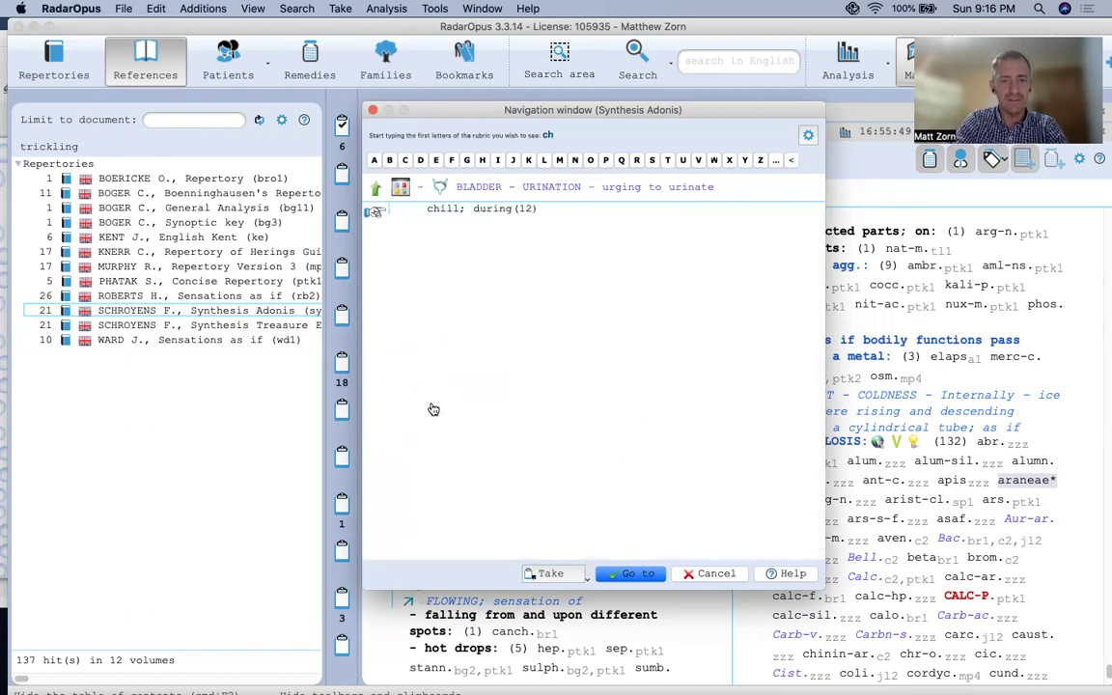
double_click(479, 211)
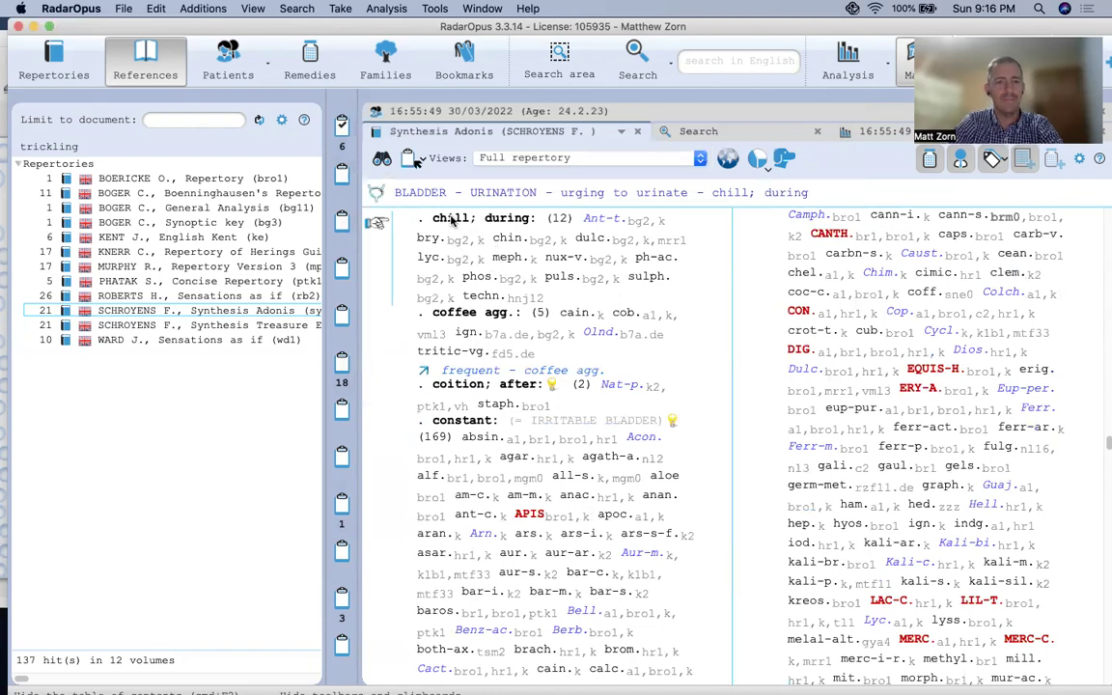
double_click(451, 220)
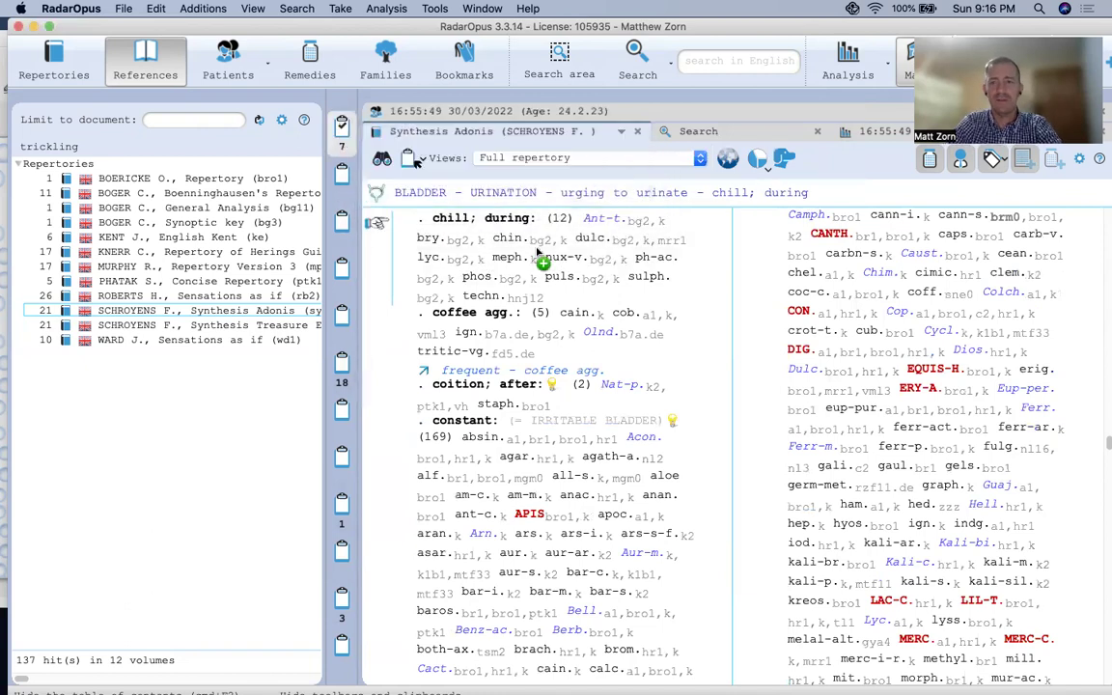
Return to the word search and replace the search word with the two words chill and urging
click(755, 135)
click(522, 213)
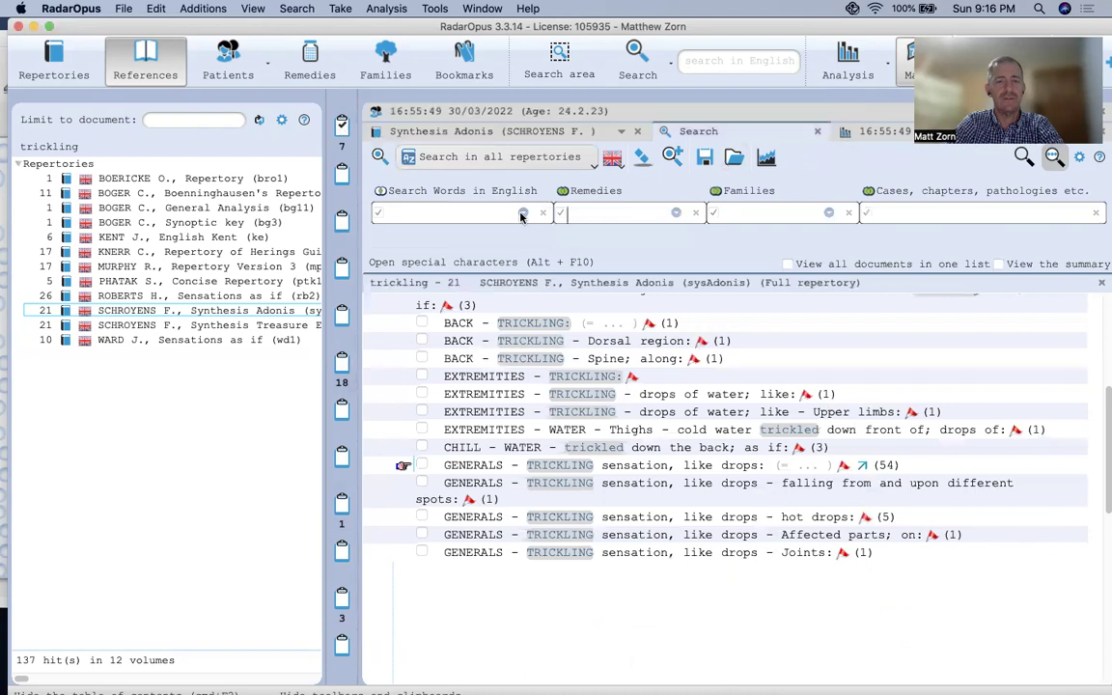
text(chill)
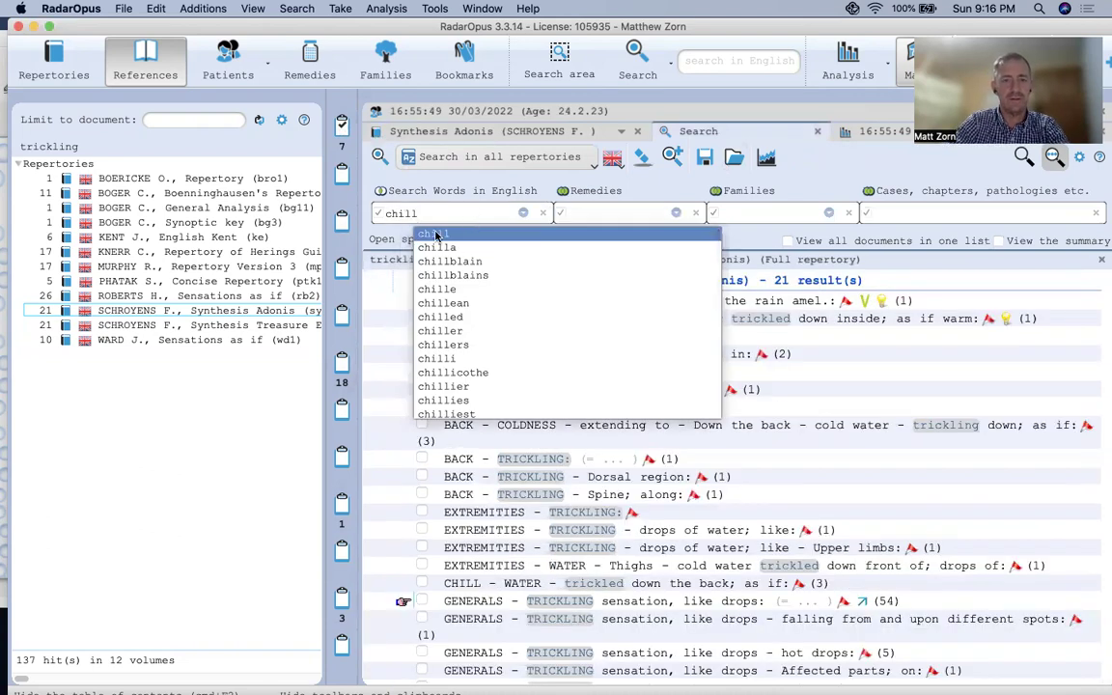
key(Return)
text(urging)
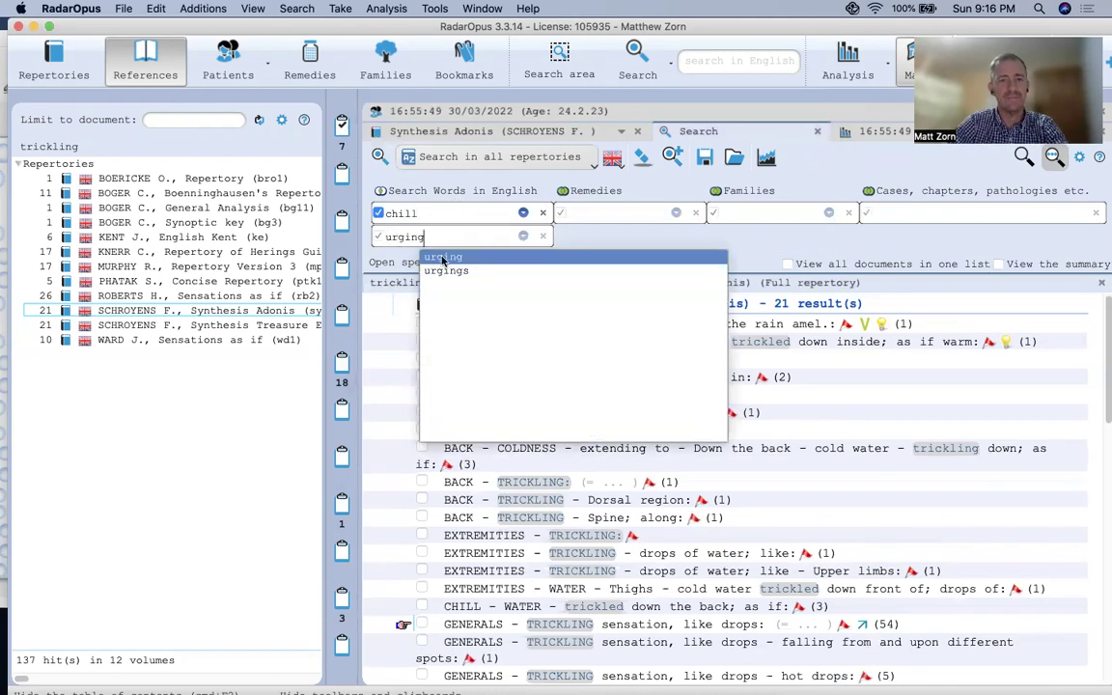
click(443, 259)
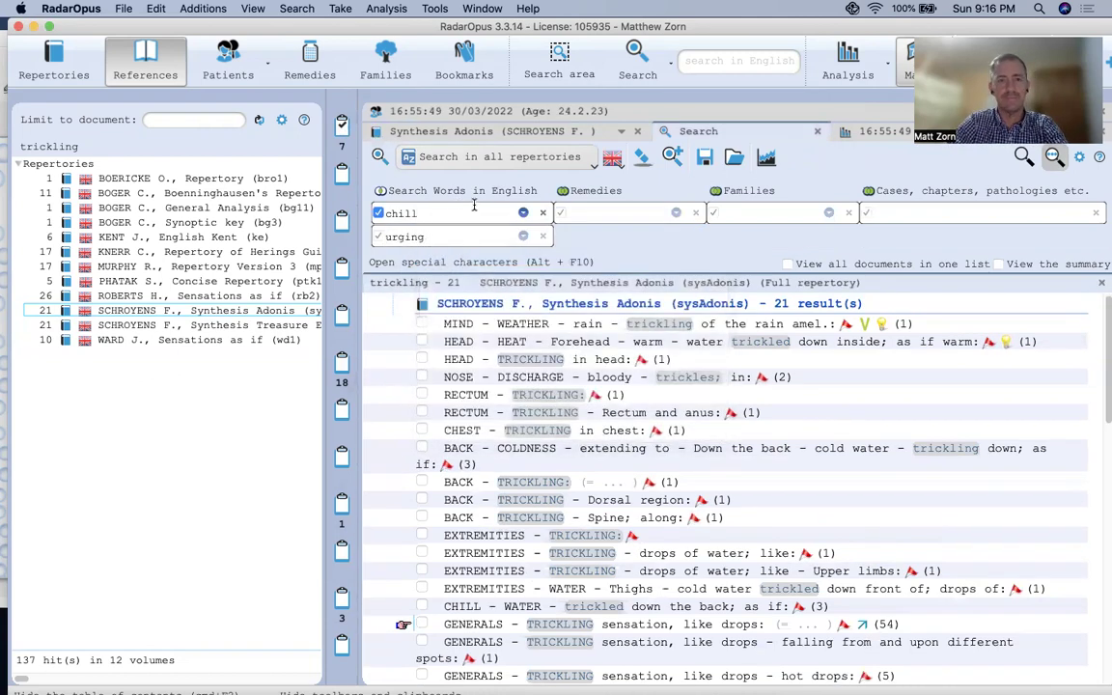
Search all repertories for rubrics containing both entered words, chill and urging, in the same paragraph
click(431, 197)
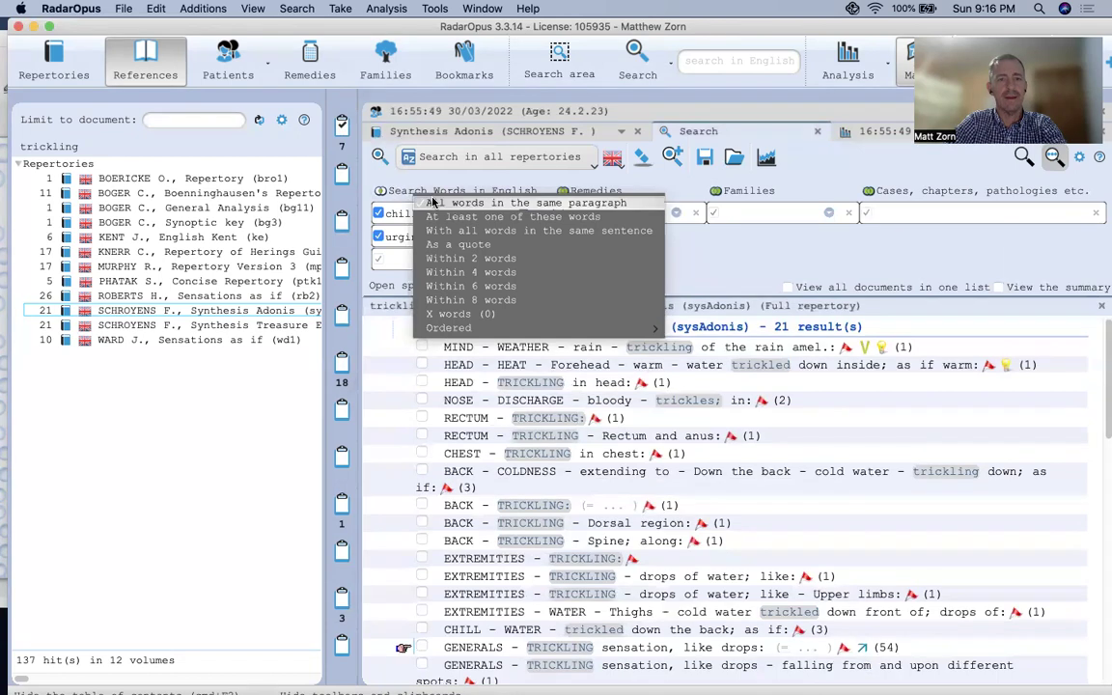
click(437, 203)
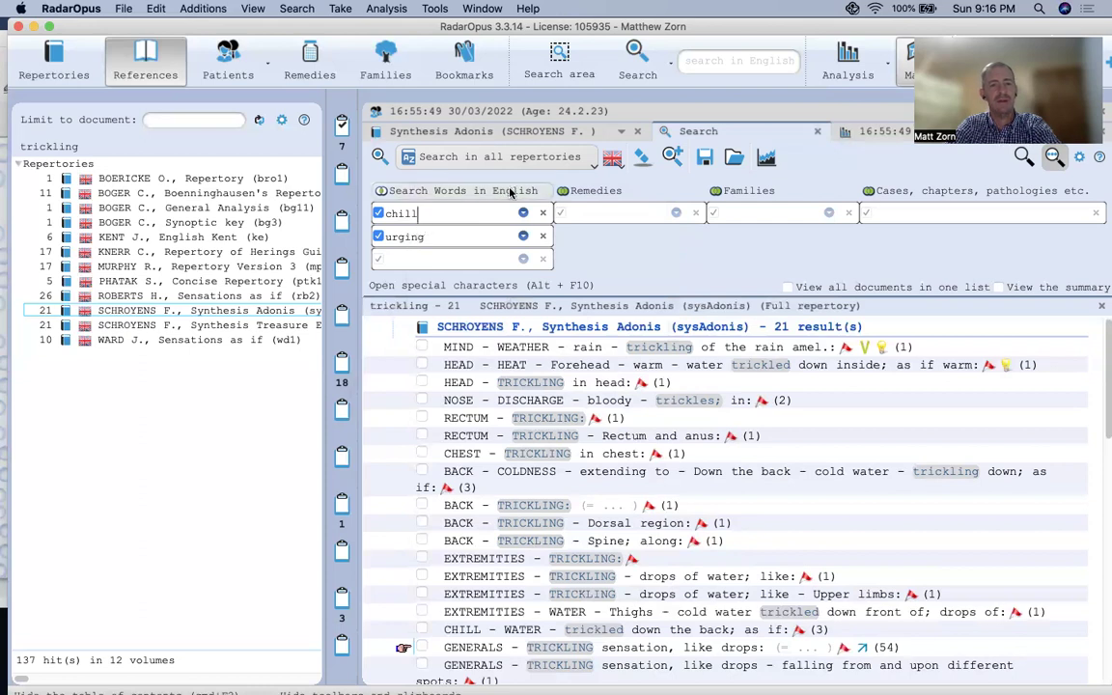
click(562, 156)
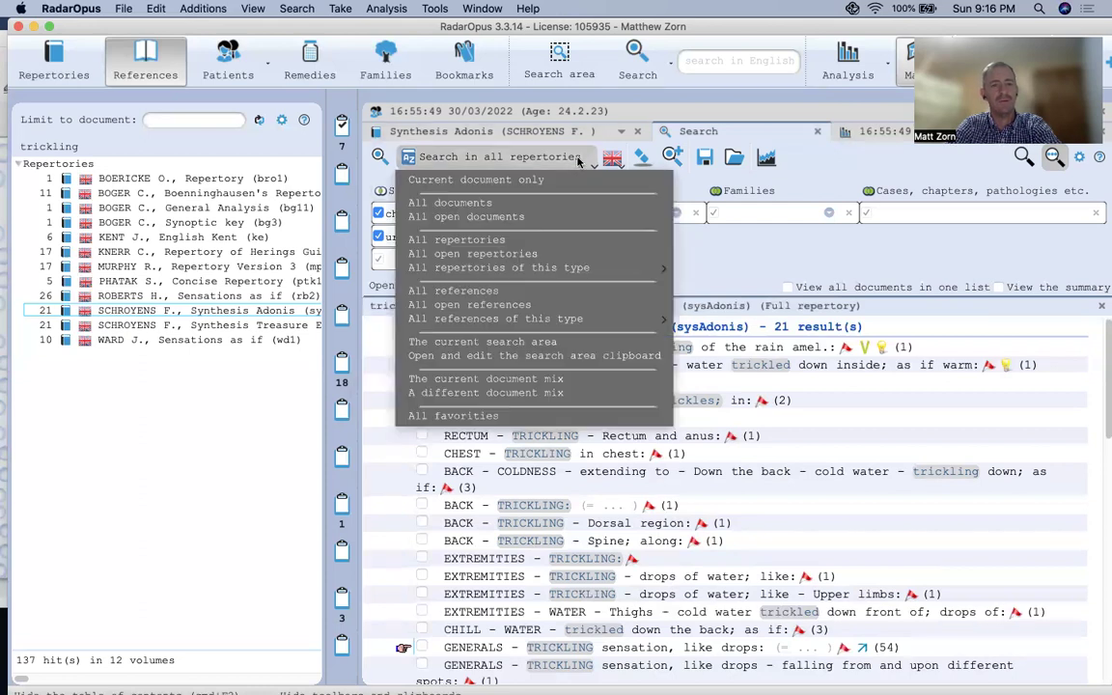
click(511, 239)
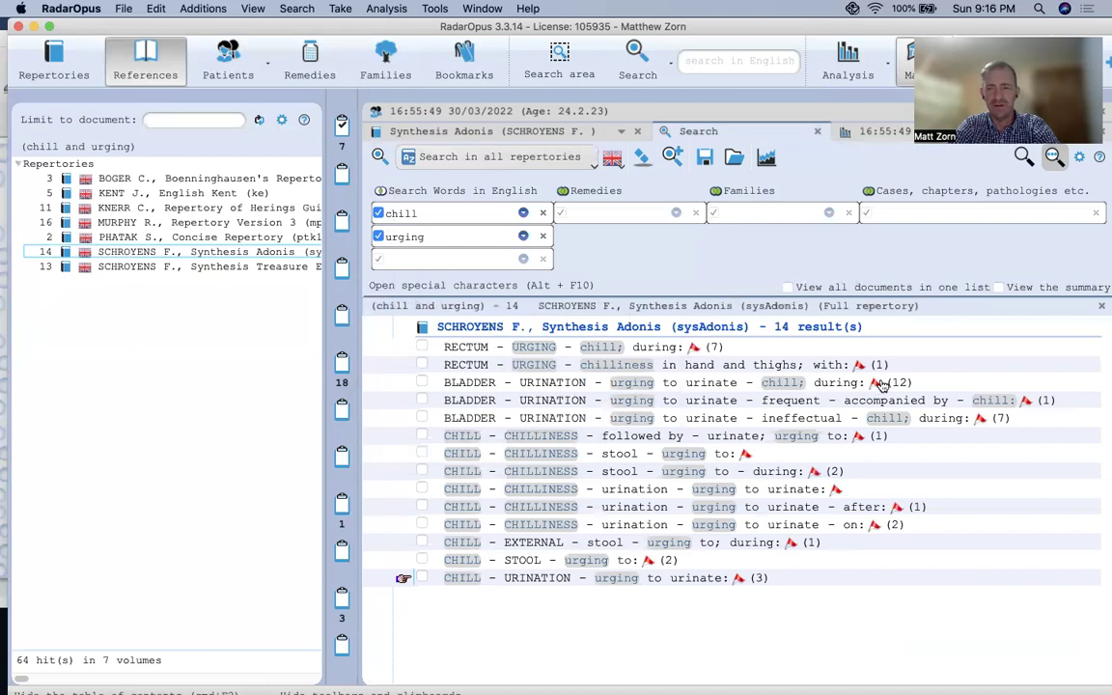
Add BLADDER - URINATION - urging to urinate - frequent - accompanied by - chill to the first clipboard, and clear both search words
mouse_move(898, 383)
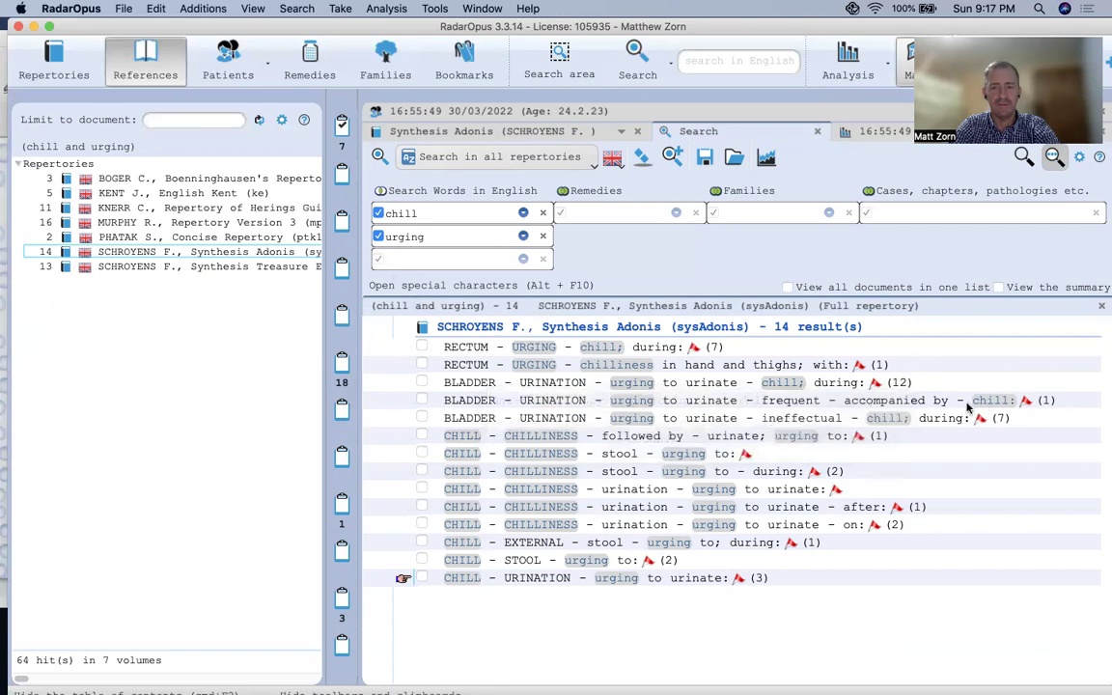
drag(980, 403, 342, 122)
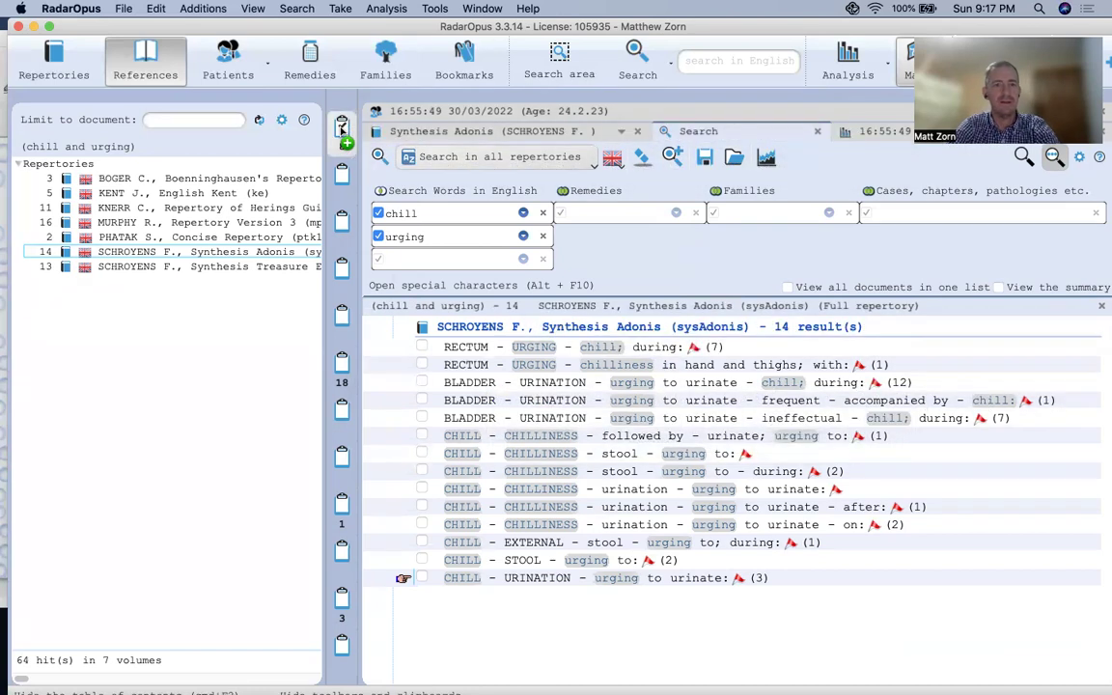
click(541, 237)
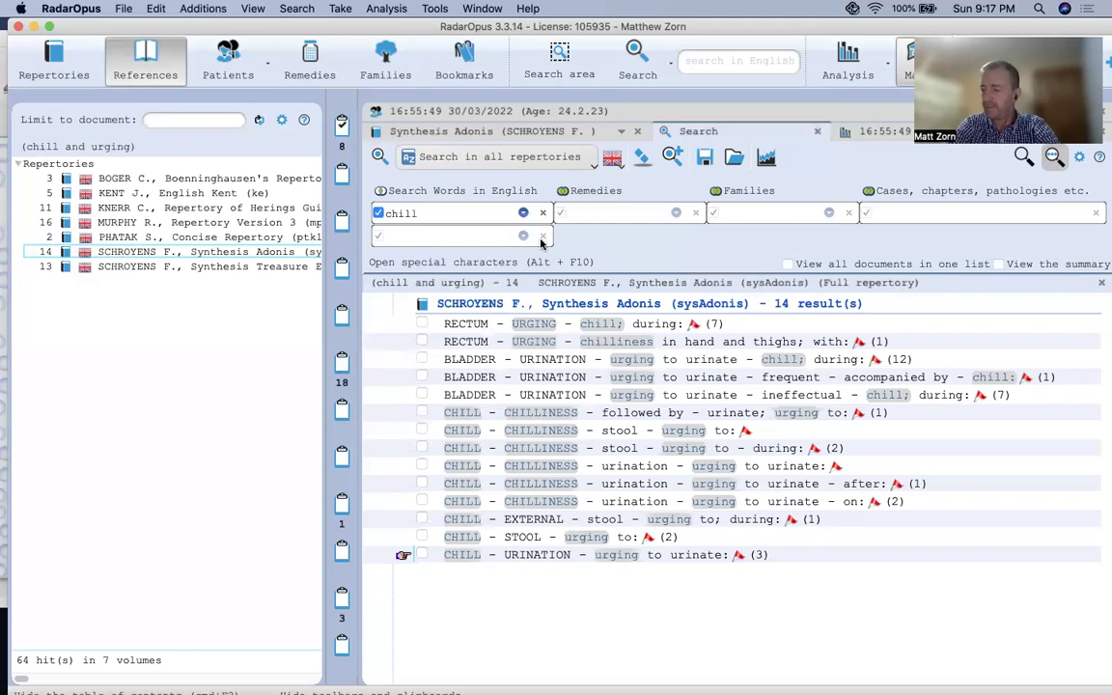
click(542, 213)
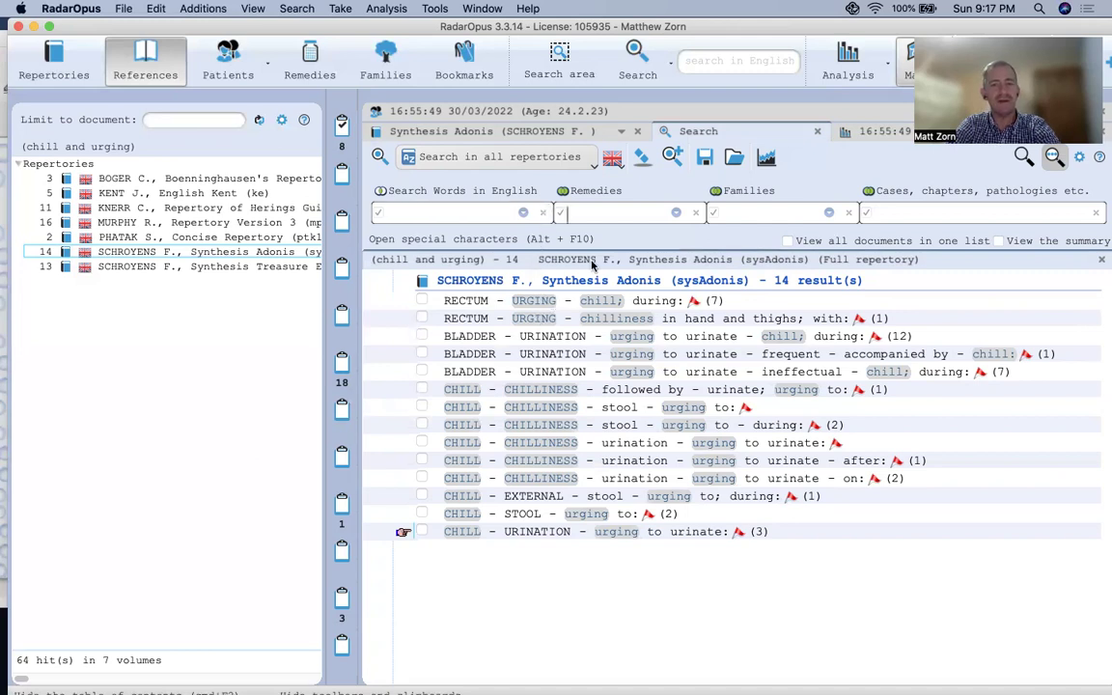
Return to the Synthesis Adonis repertory and navigate to the rubric HISTORY; personal in the GENERALS chapter
click(455, 135)
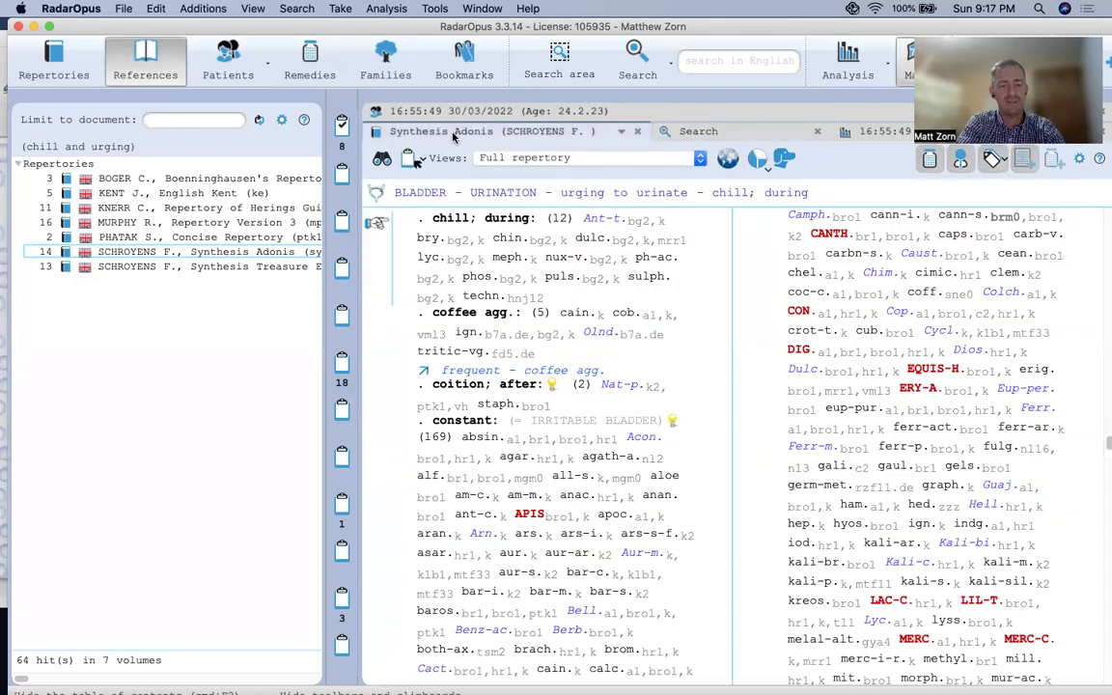
text(gen)
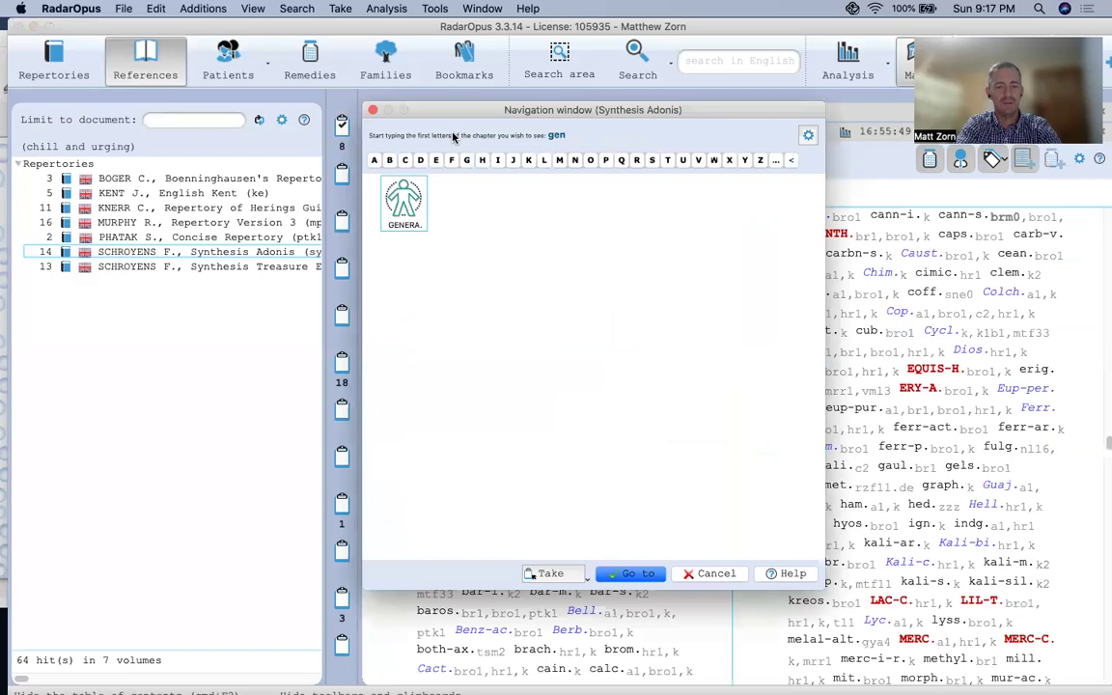
key(Return)
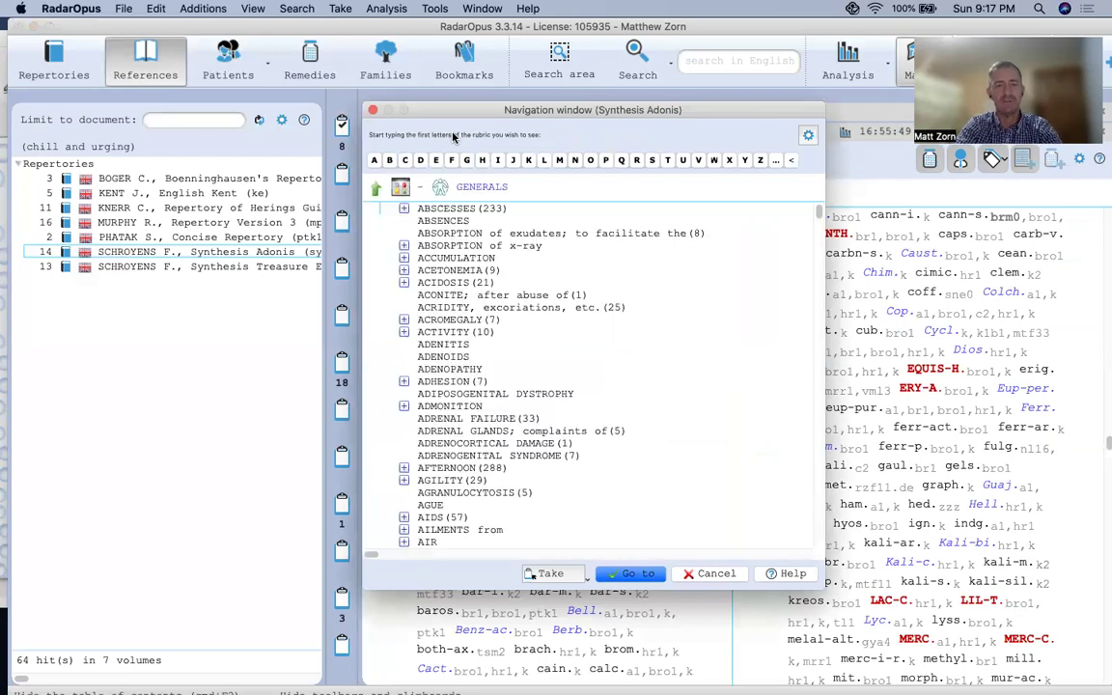
click(376, 189)
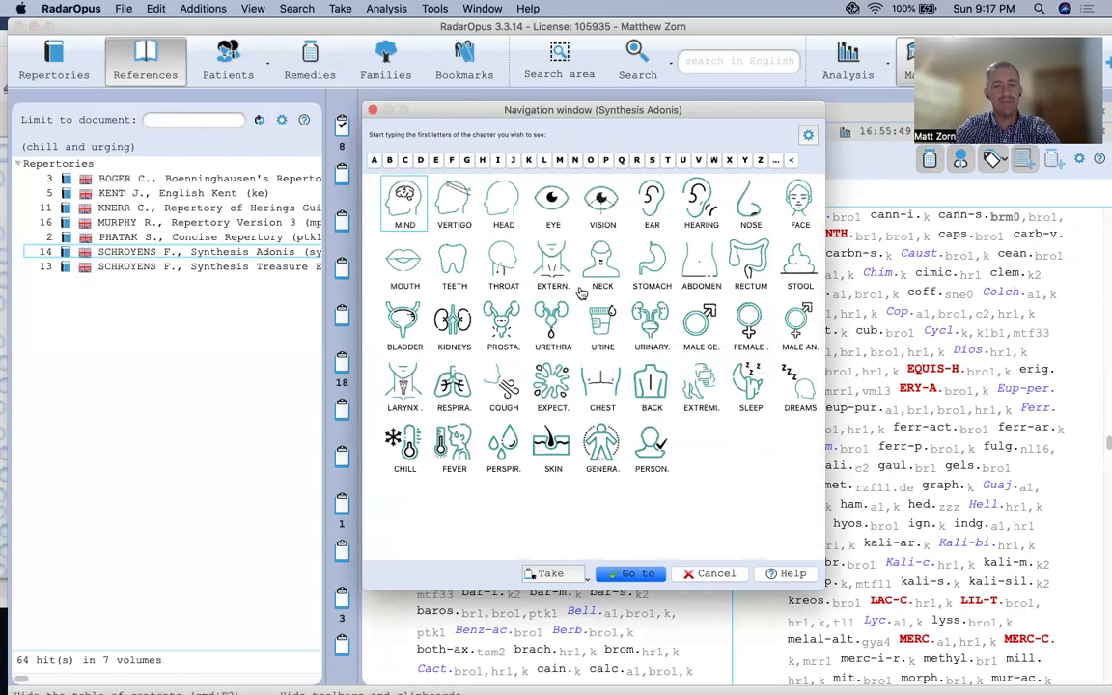
click(593, 448)
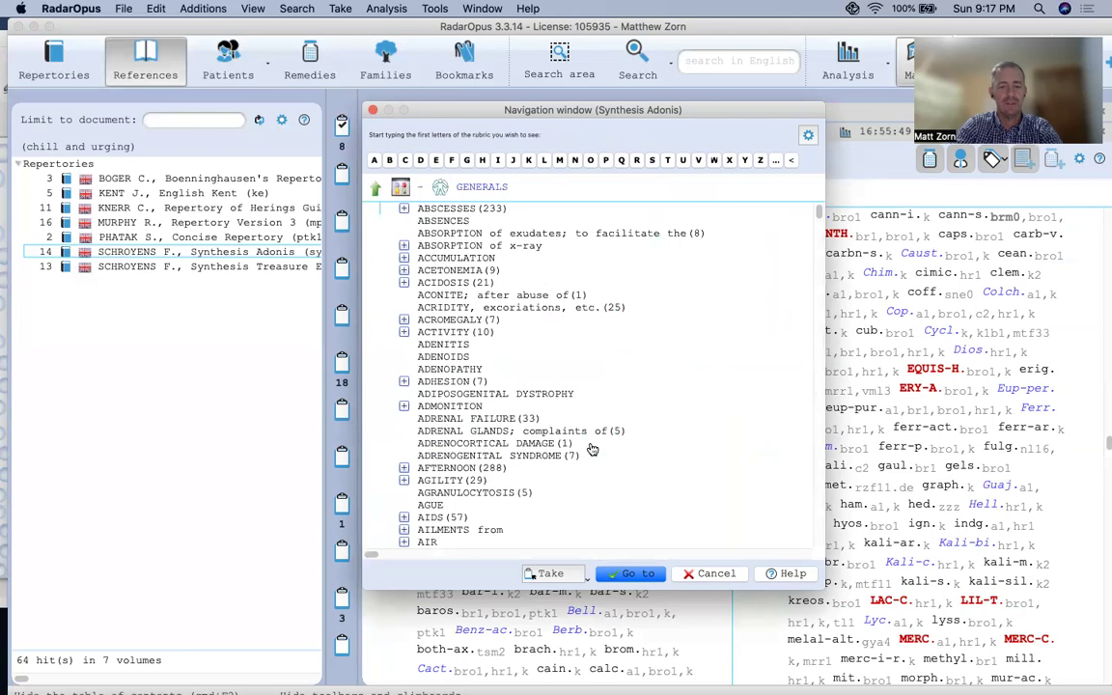
text(his)
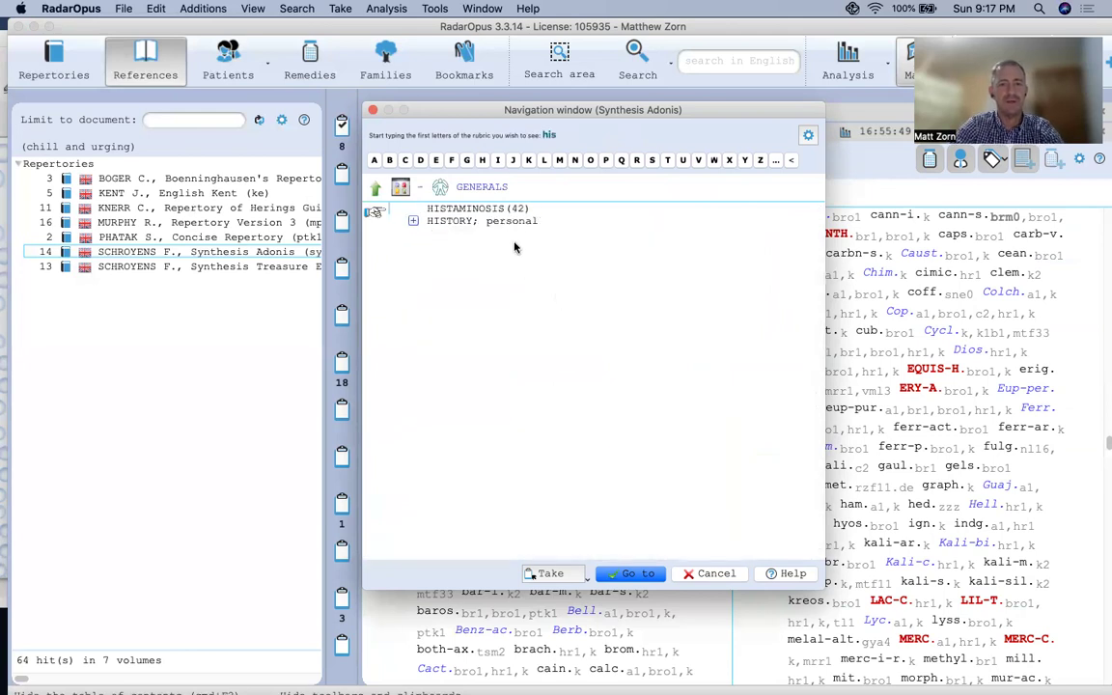
double_click(495, 224)
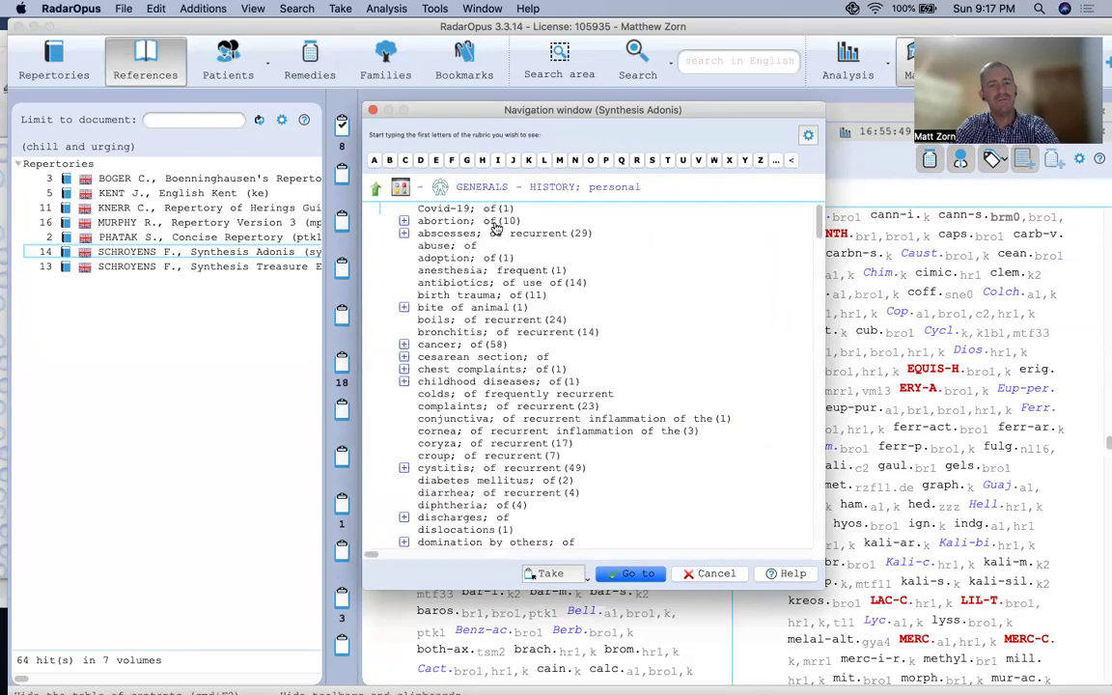
Go to the sub-rubric cystitis; of recurrent under HISTORY; personal and add it to the first clipboard
text(cy)
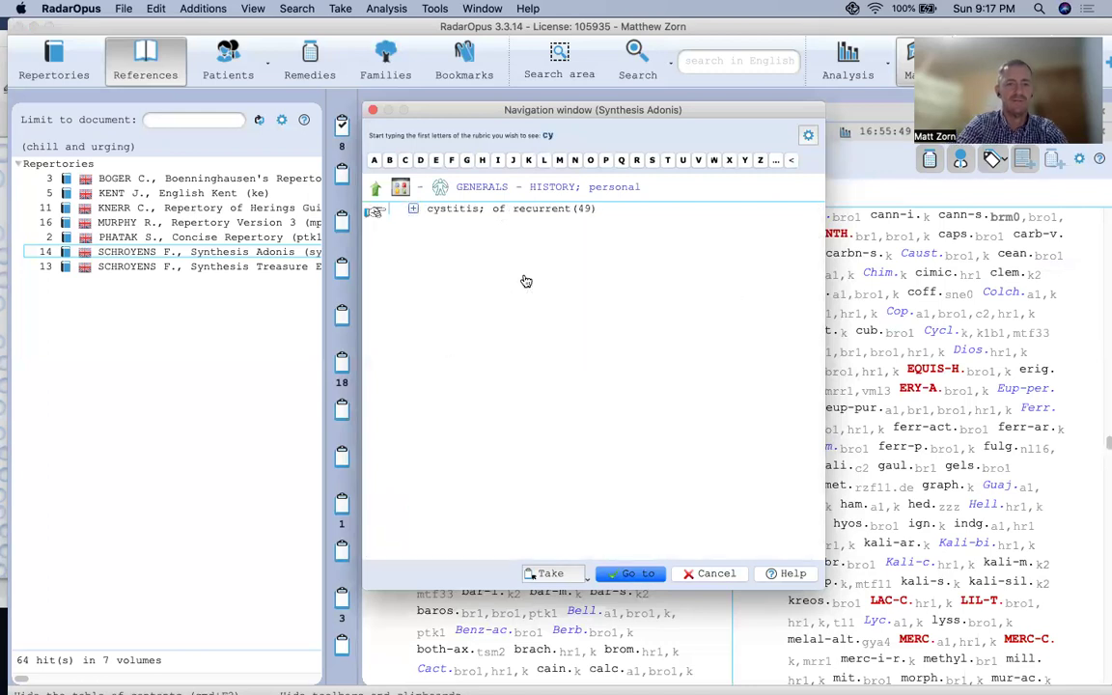
double_click(523, 211)
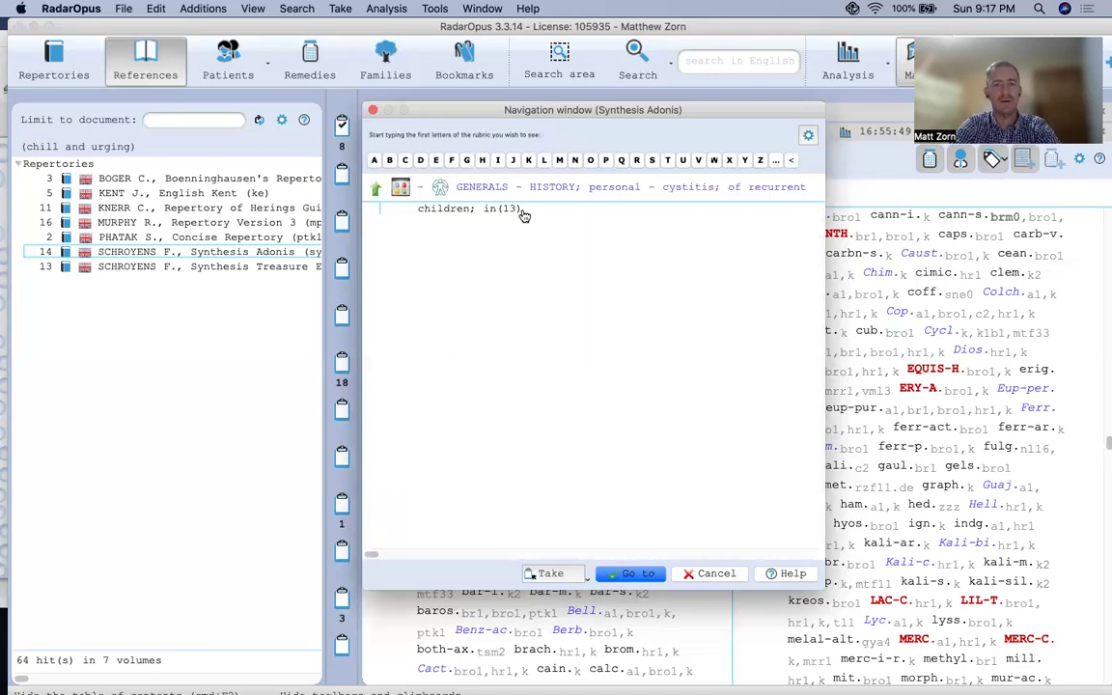
key(Return)
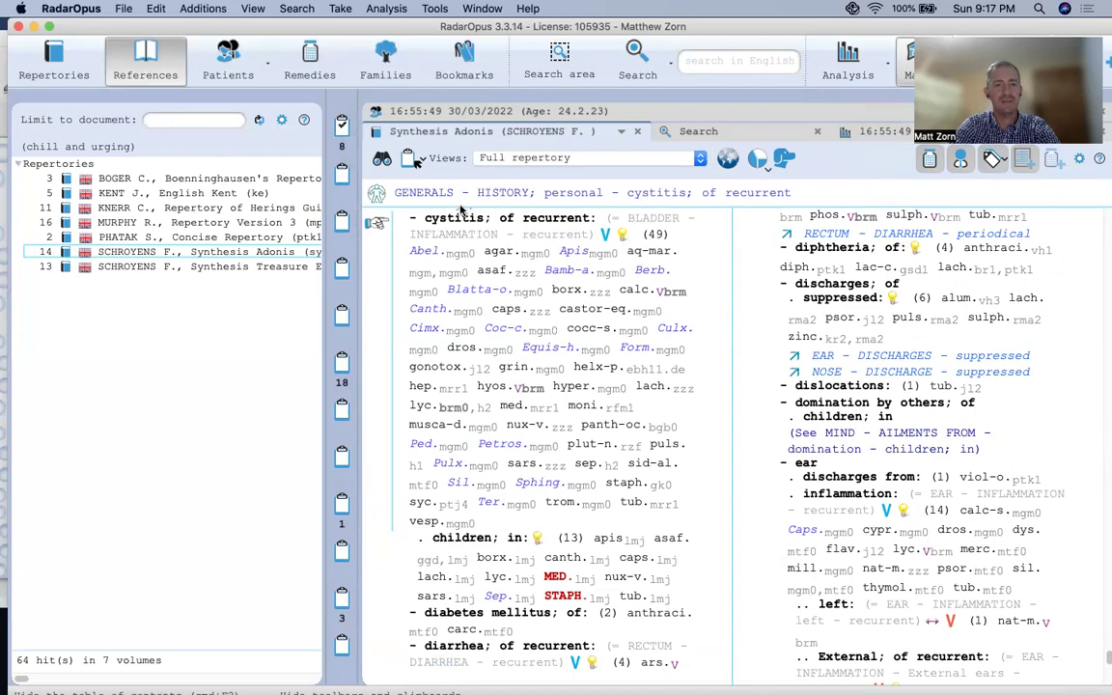
drag(444, 222, 342, 135)
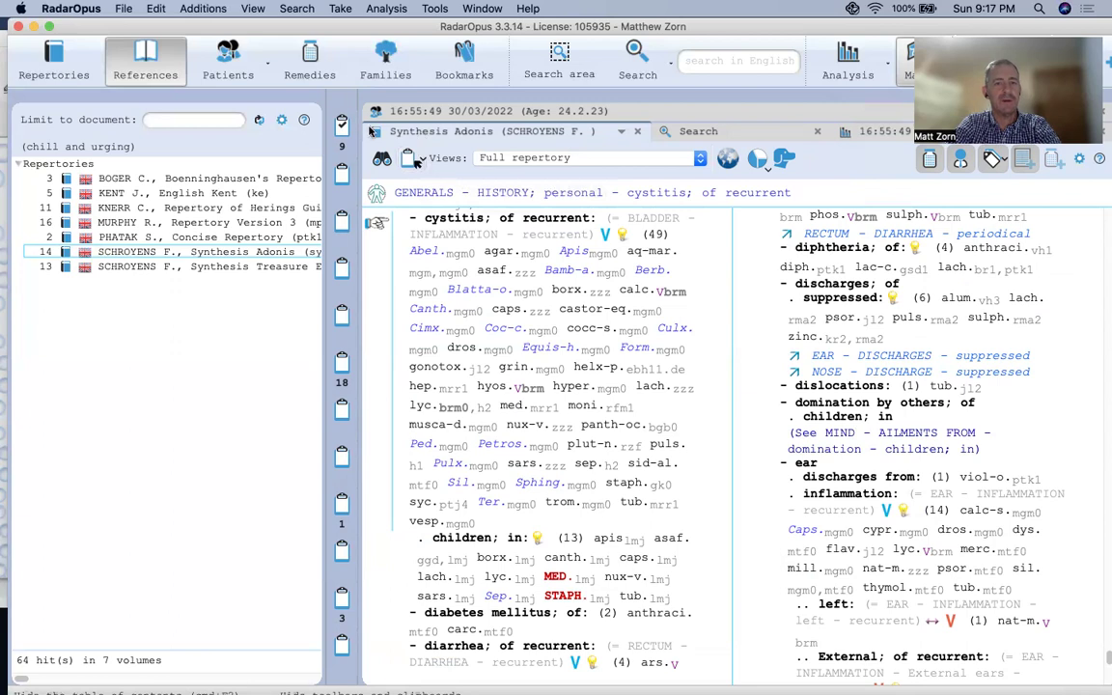
Open the analysis of the first clipboard, hide the table of contents and widen the symptom column to show full rubric names
click(342, 122)
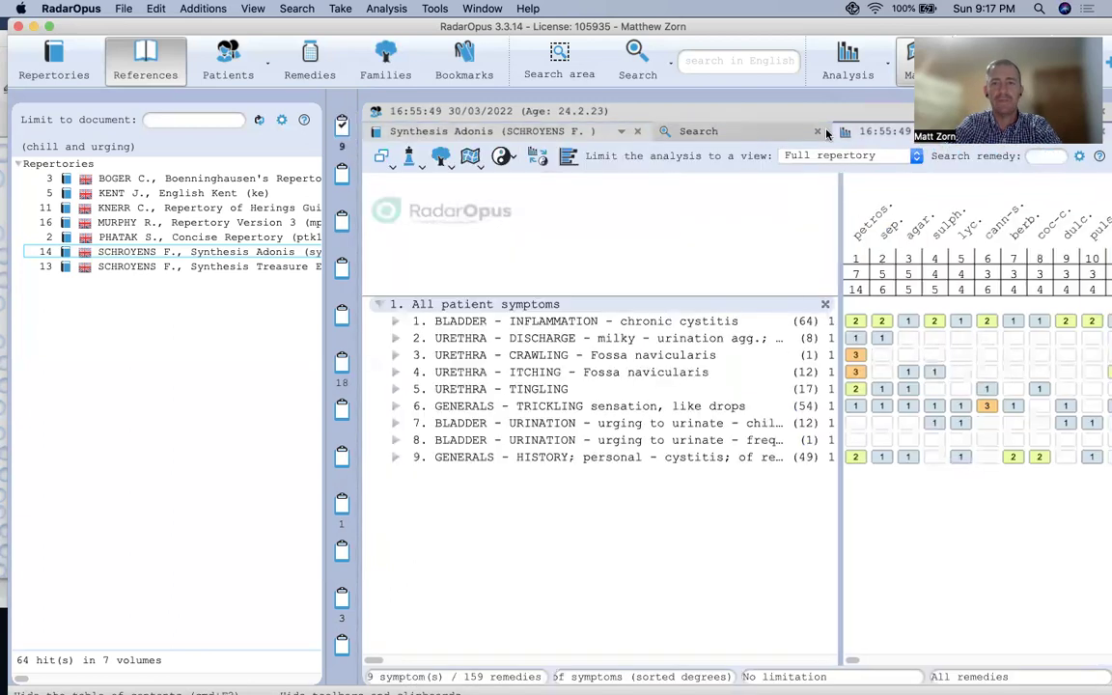
key(super+F2)
drag(722, 194, 763, 196)
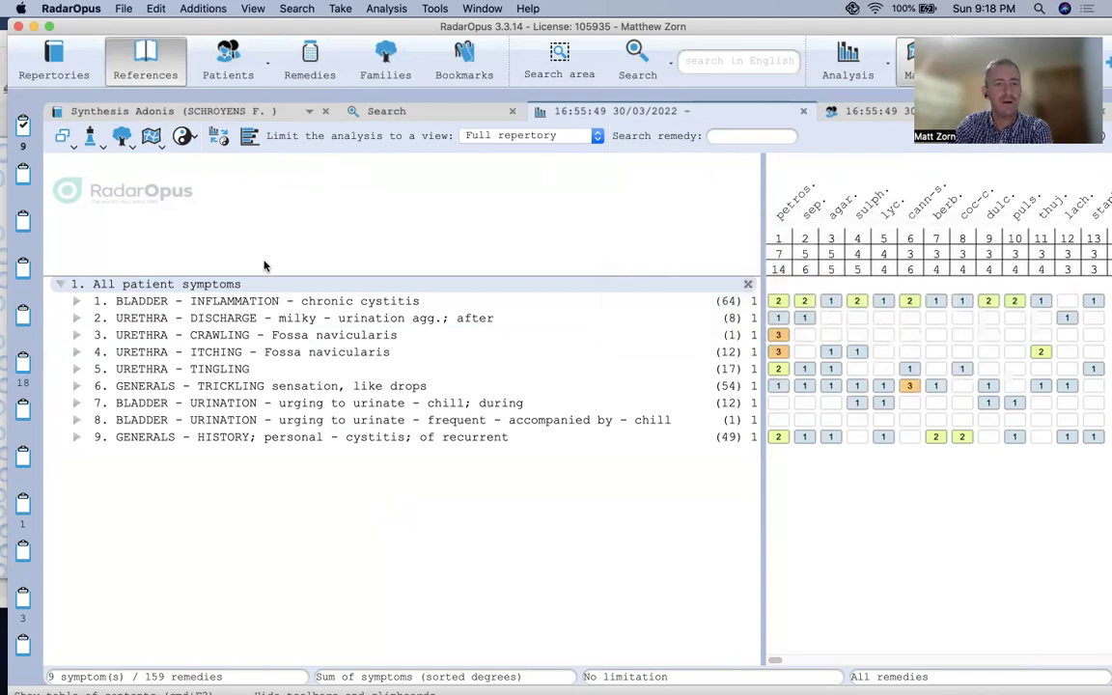
Move the analysis window aside, switch to the RadarOpus-UTI presentation in LibreOffice and show slide 5, Repertorization
mouse_move(220, 19)
mouse_down()
mouse_move(377, 9)
mouse_move(205, 16)
mouse_up()
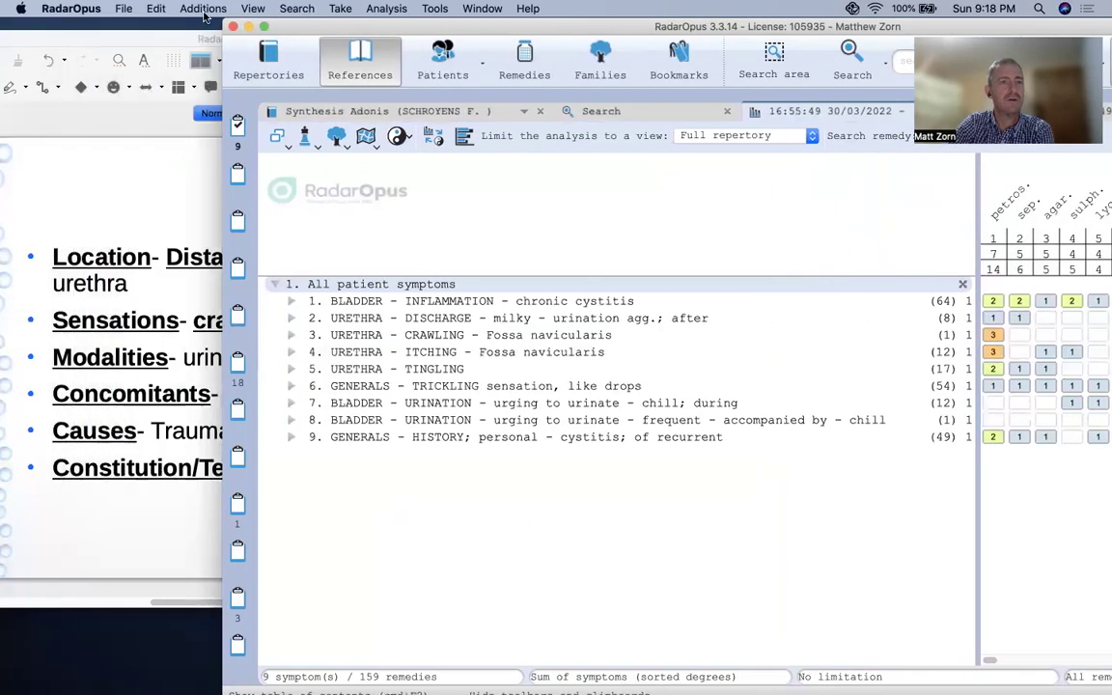
click(110, 32)
drag(131, 42, 373, 62)
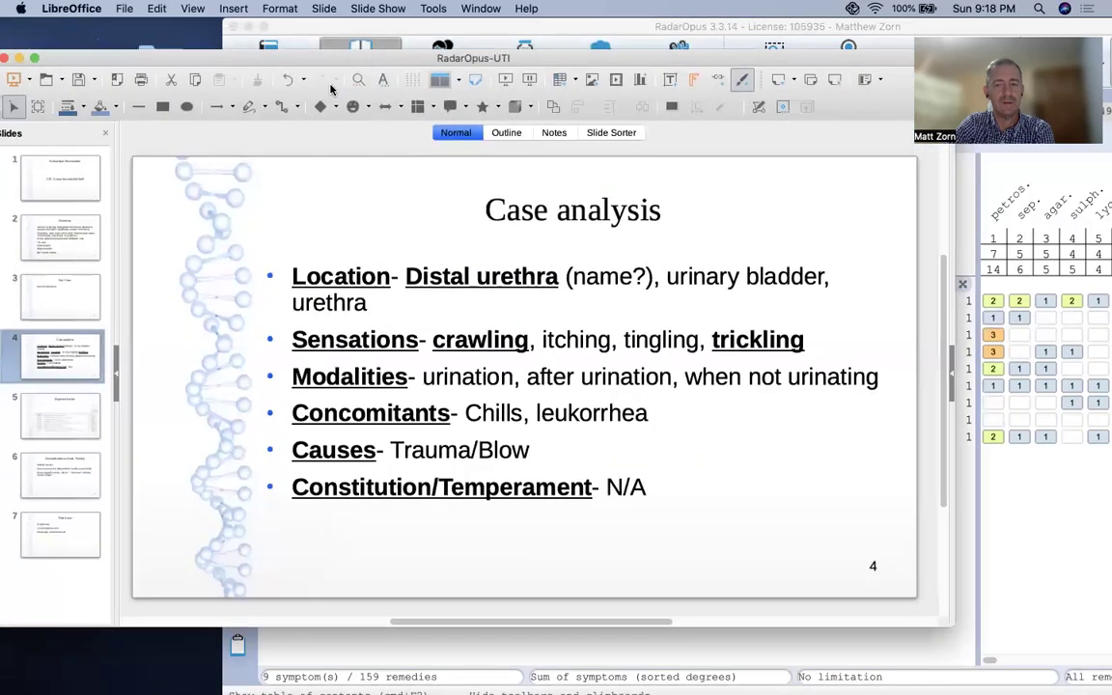
click(70, 410)
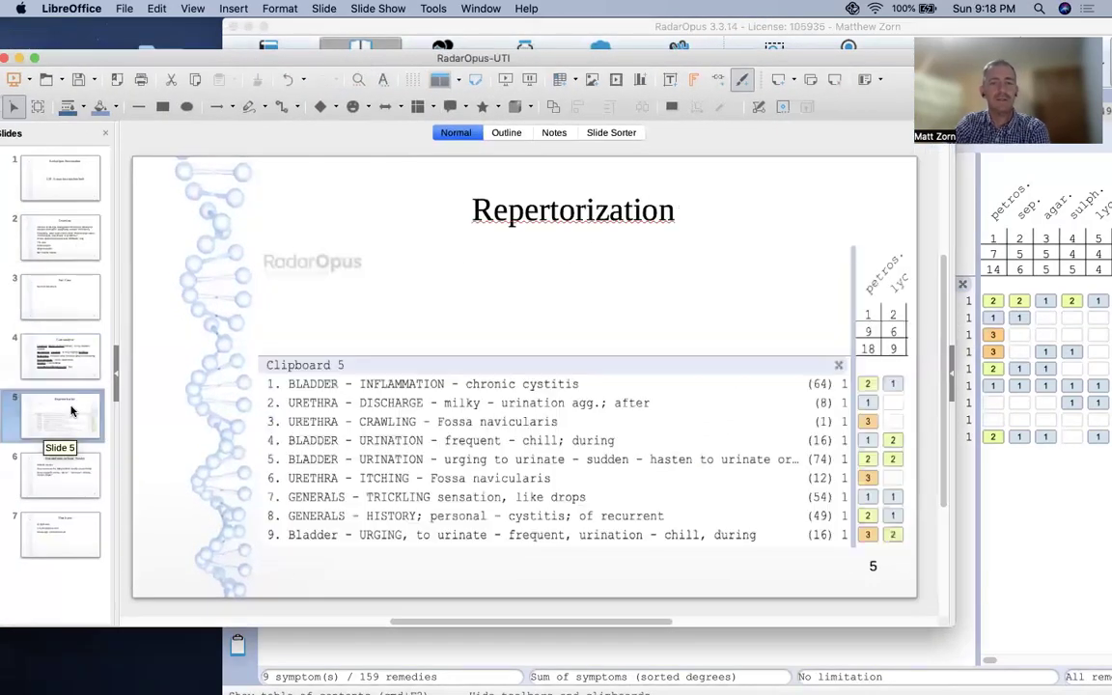
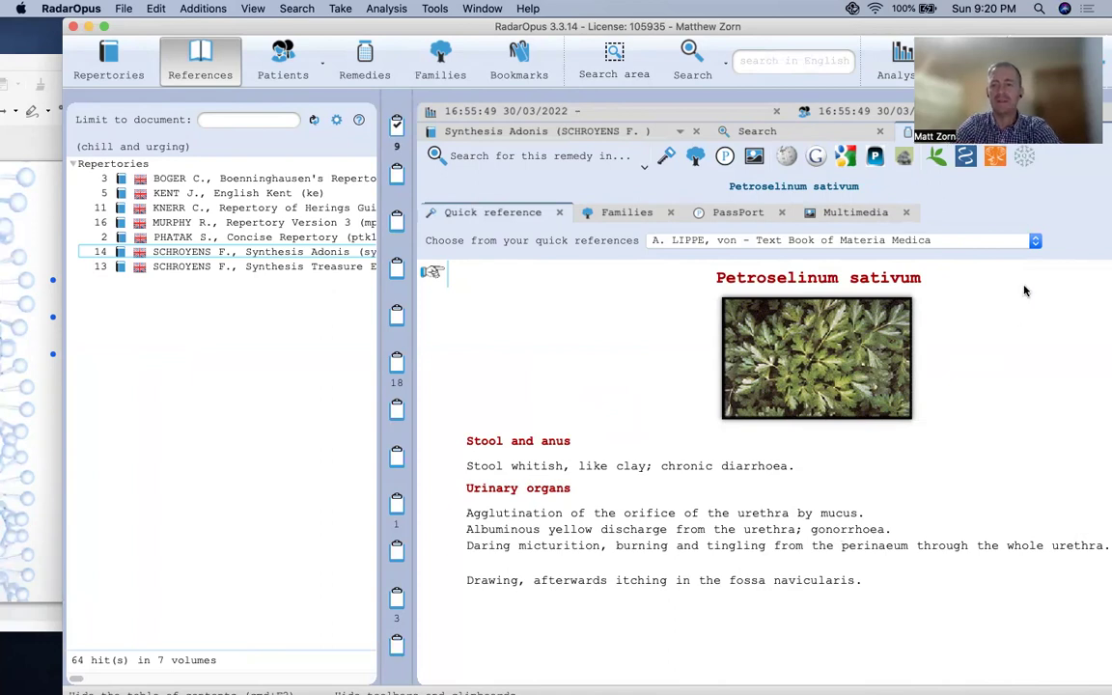
Look up Petroselinum sativum in Boger's Synoptic Key and read its entry in Archibel - Keynotes Radar 4.0 (English)
click(1032, 243)
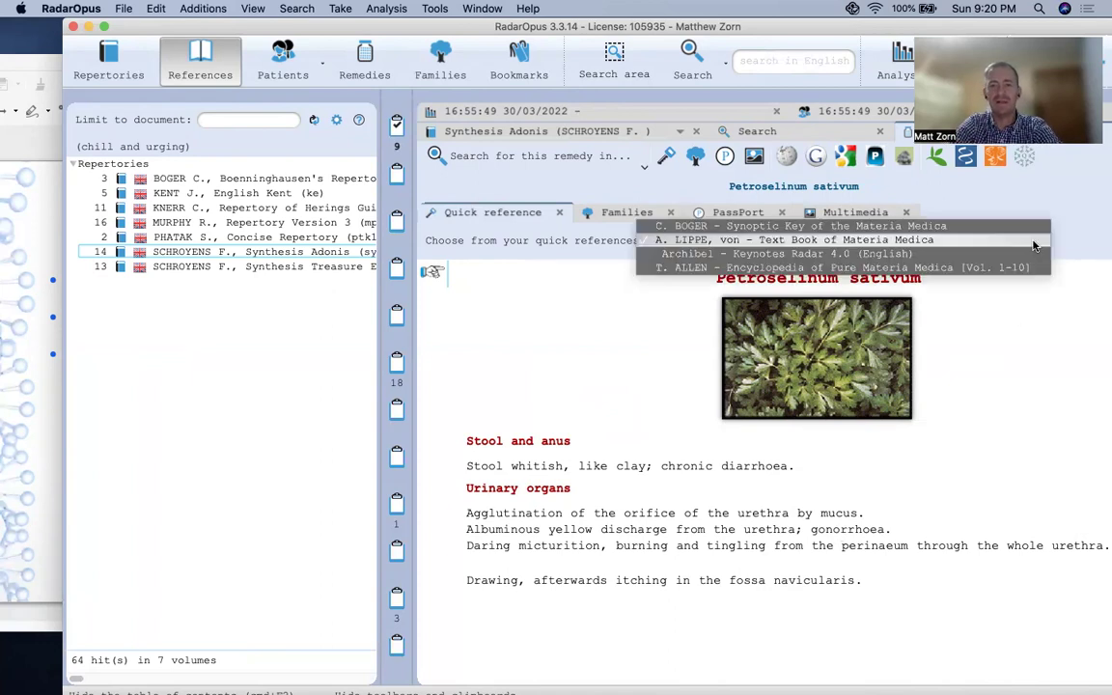
click(947, 226)
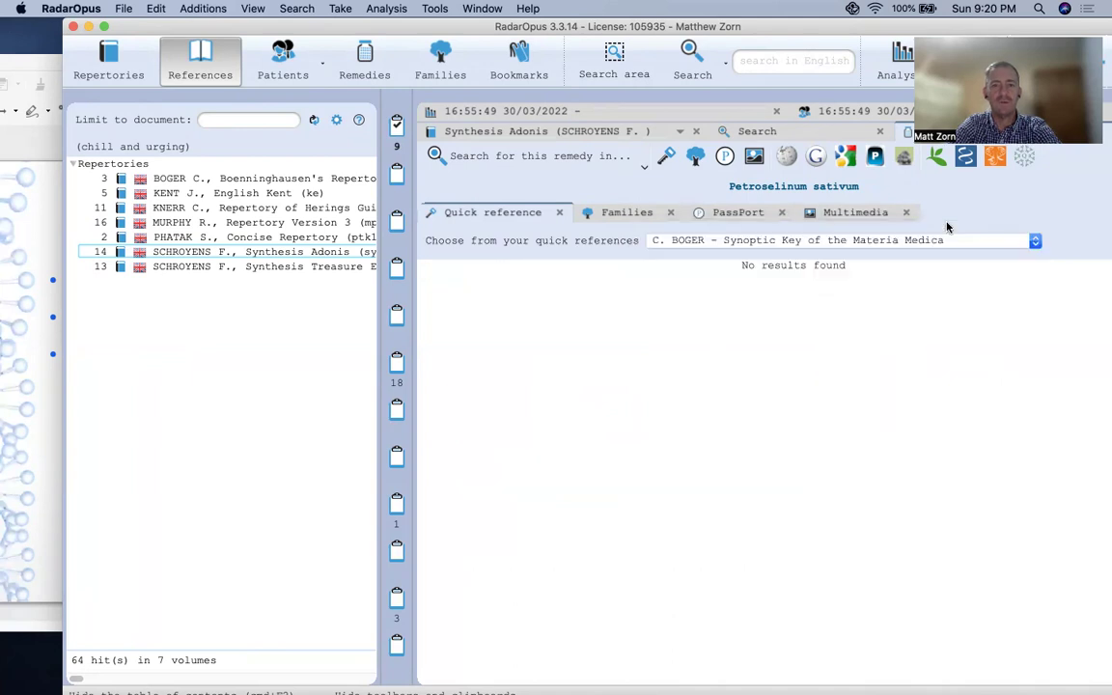
click(1035, 242)
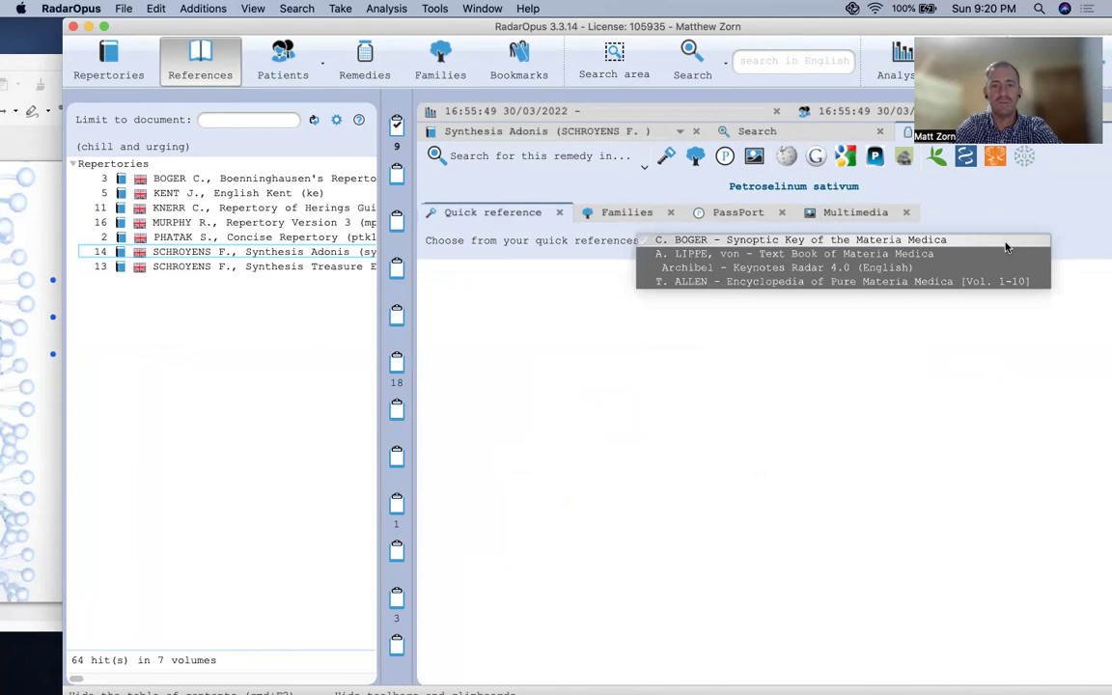
click(935, 270)
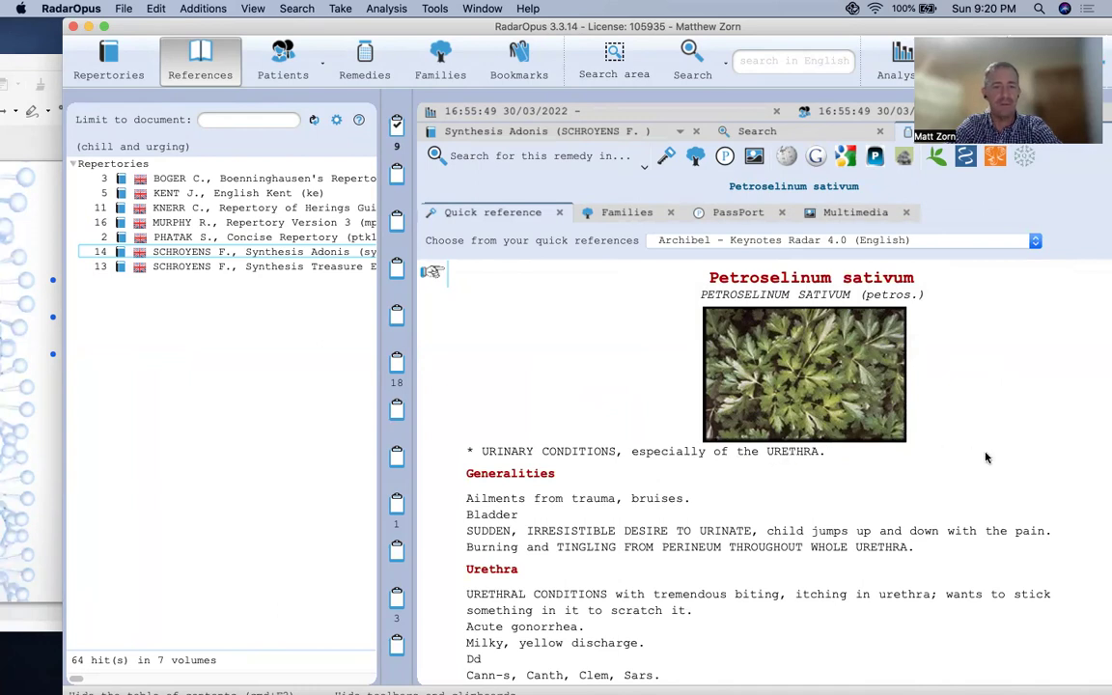
scroll(667, 423, down, 2)
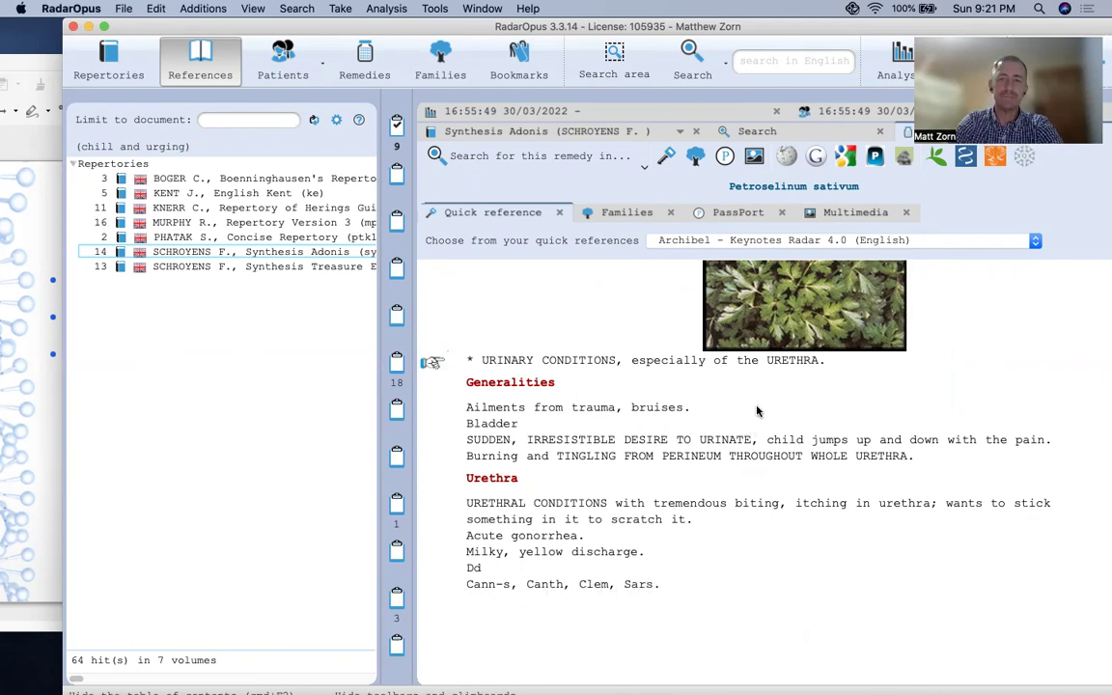
Return to the search and search all repertories for the remedy Petroselinum sativum (petros.)
click(784, 134)
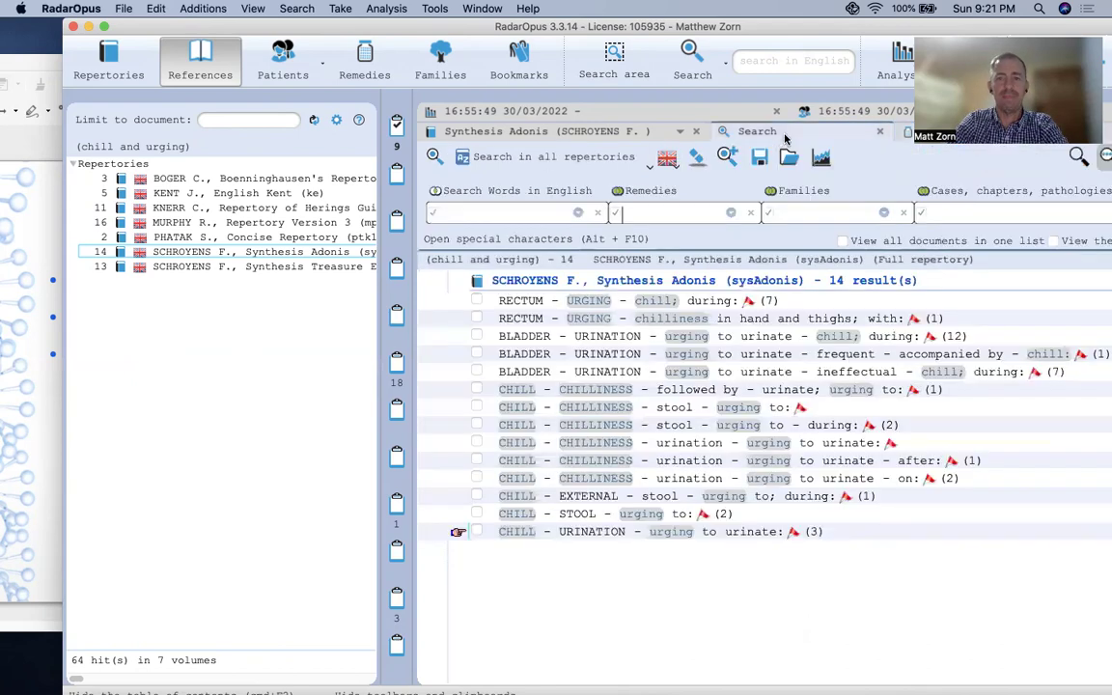
click(639, 213)
text(petros)
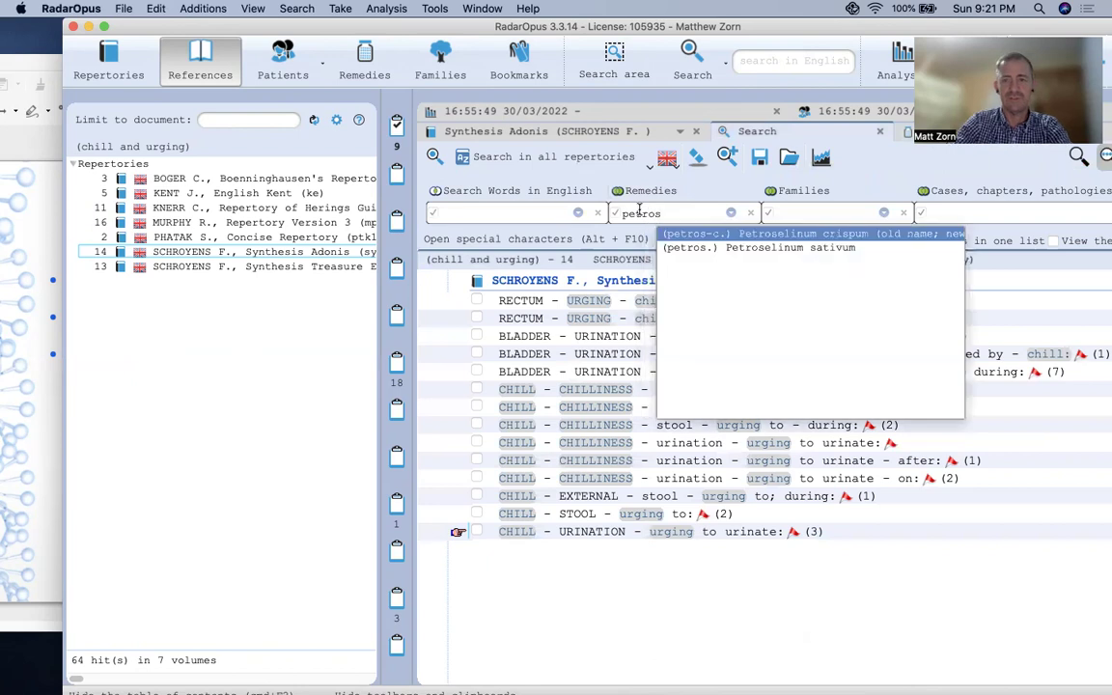
click(786, 248)
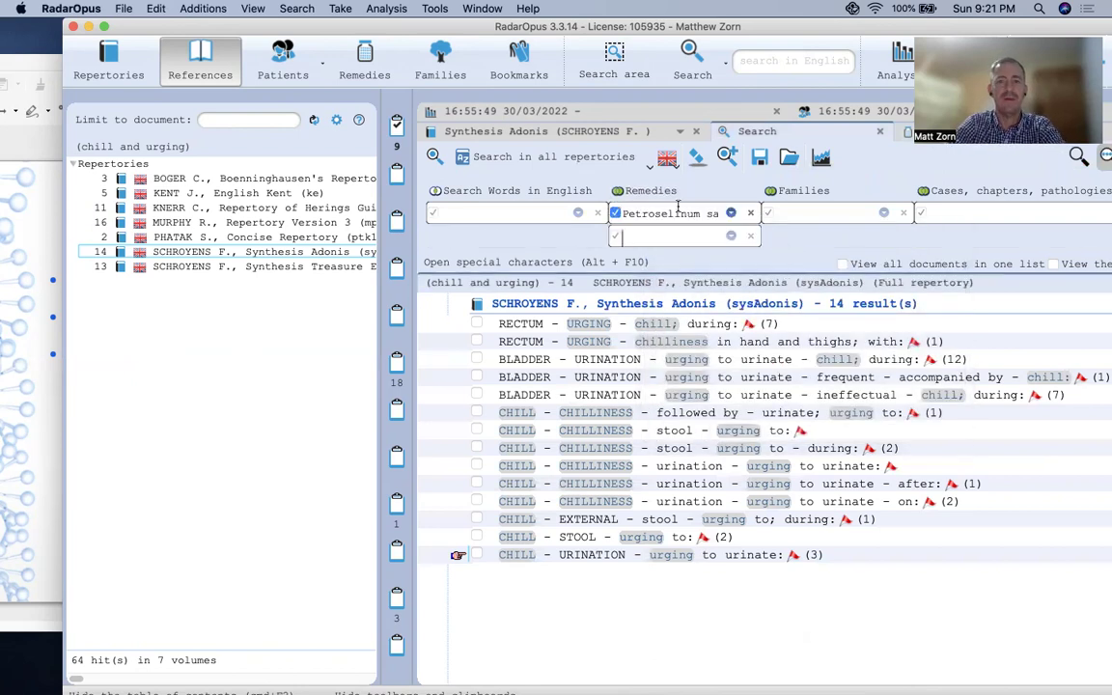
click(565, 154)
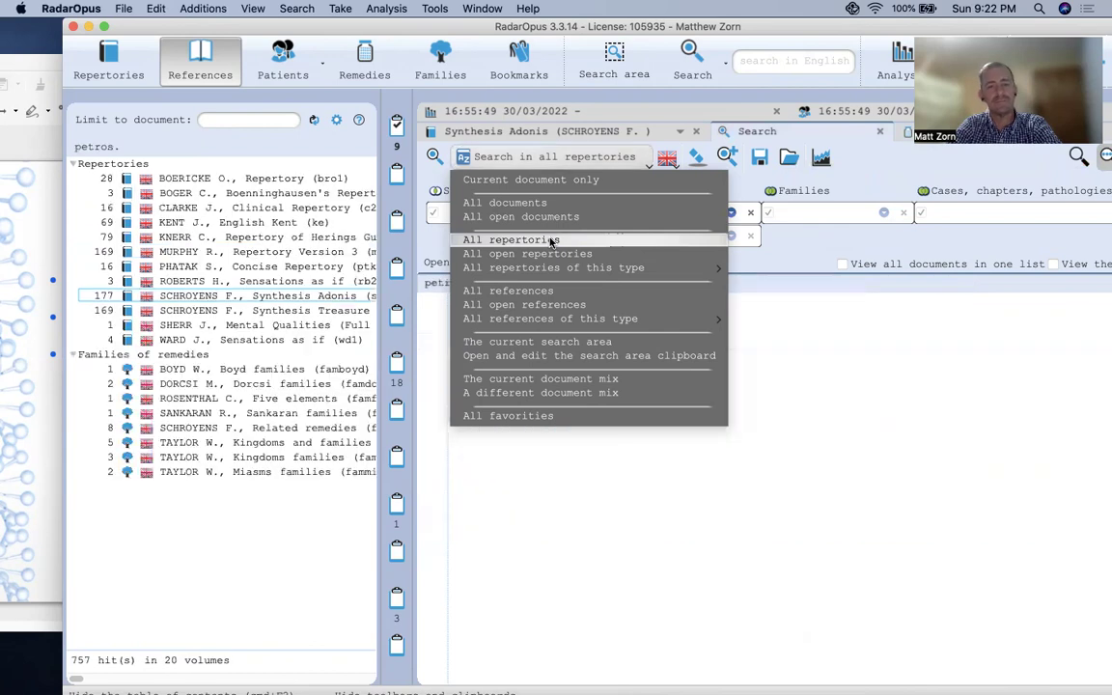
click(551, 241)
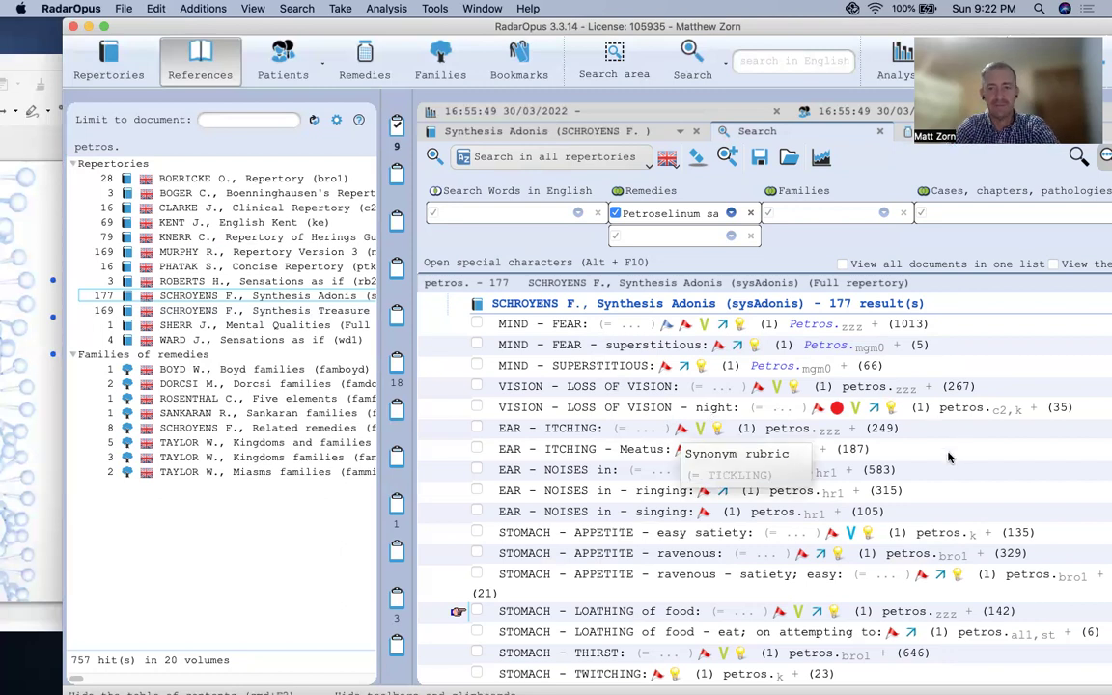
Read through the Petroselinum sativum rubrics in Synthesis Adonis, from the mind and stomach sections to bladder inflammation, dysuria and urging
scroll(945, 440, down, 1)
scroll(948, 458, down, 3)
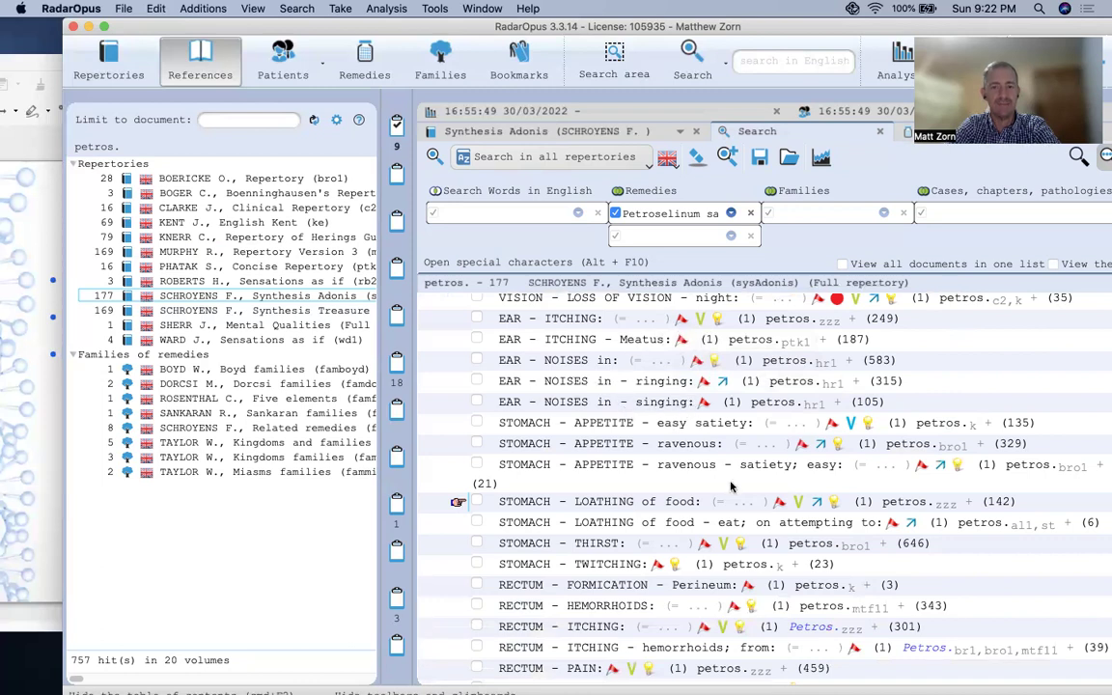
scroll(656, 434, down, 2)
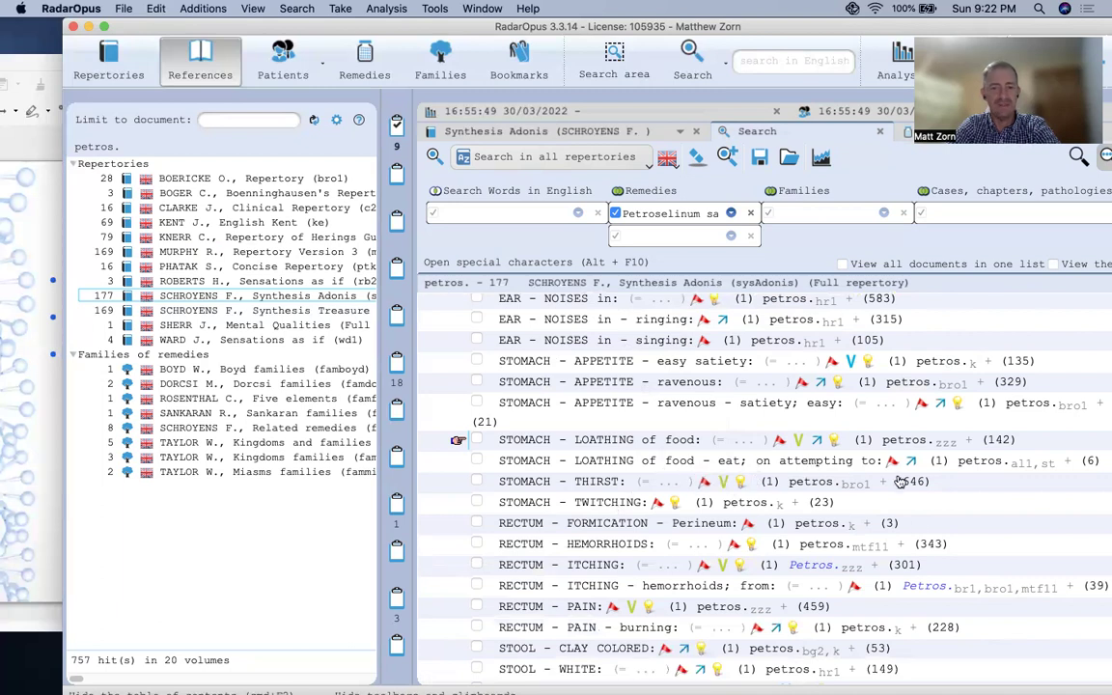
scroll(917, 526, down, 3)
scroll(820, 482, down, 2)
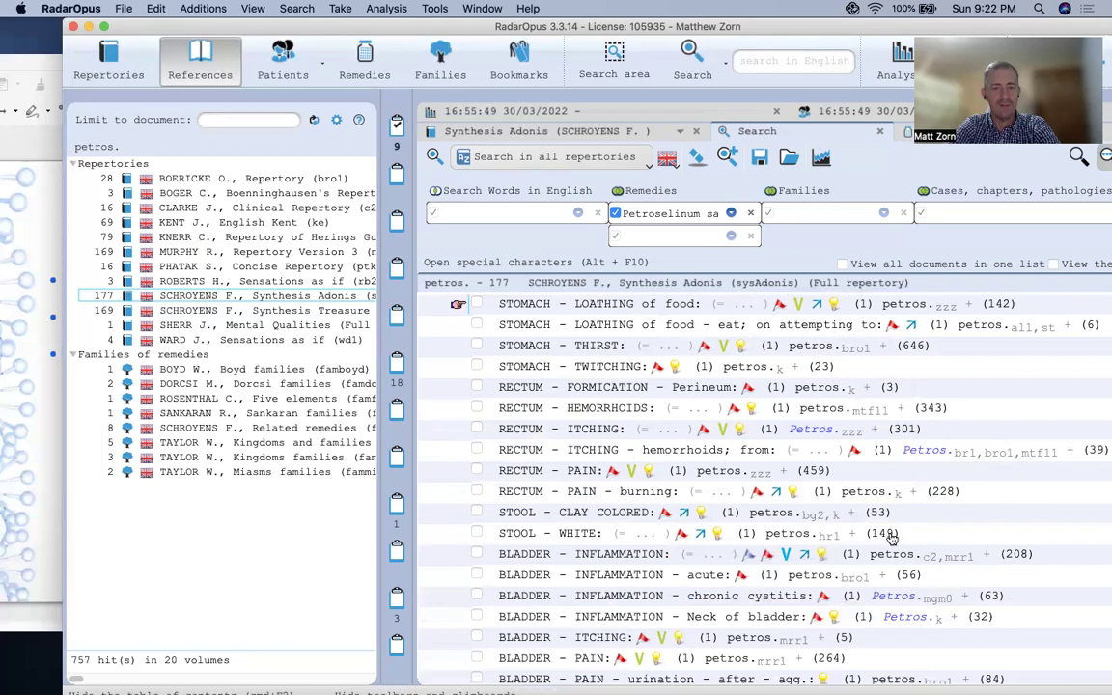
scroll(803, 486, down, 3)
scroll(891, 538, down, 3)
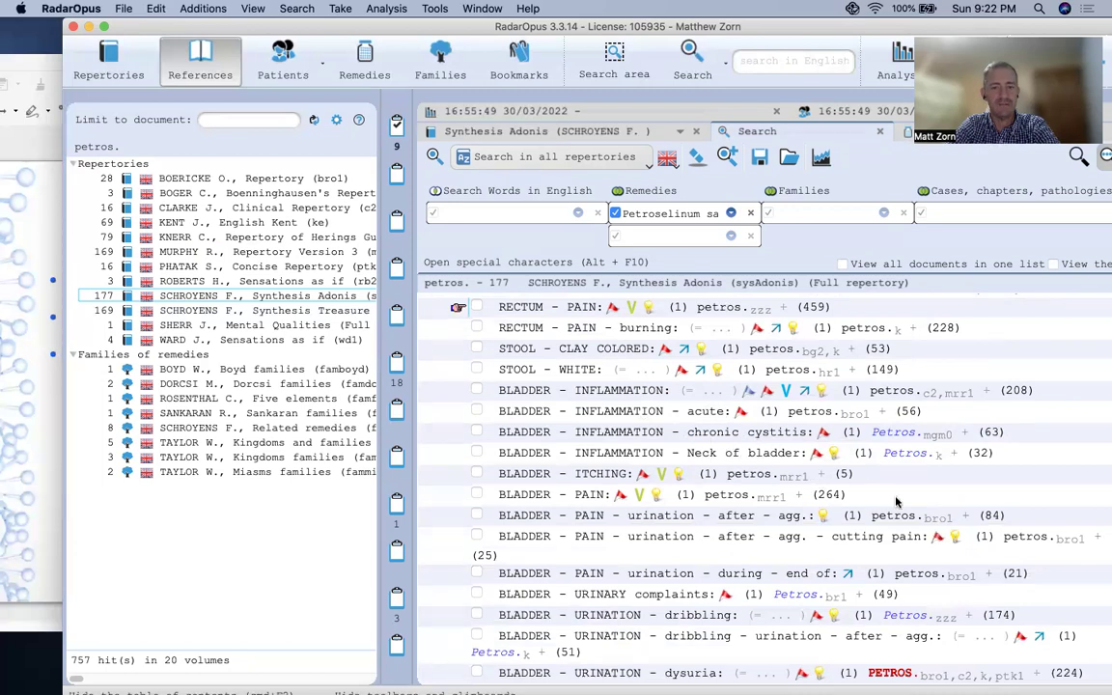
scroll(869, 492, down, 3)
scroll(896, 502, down, 1)
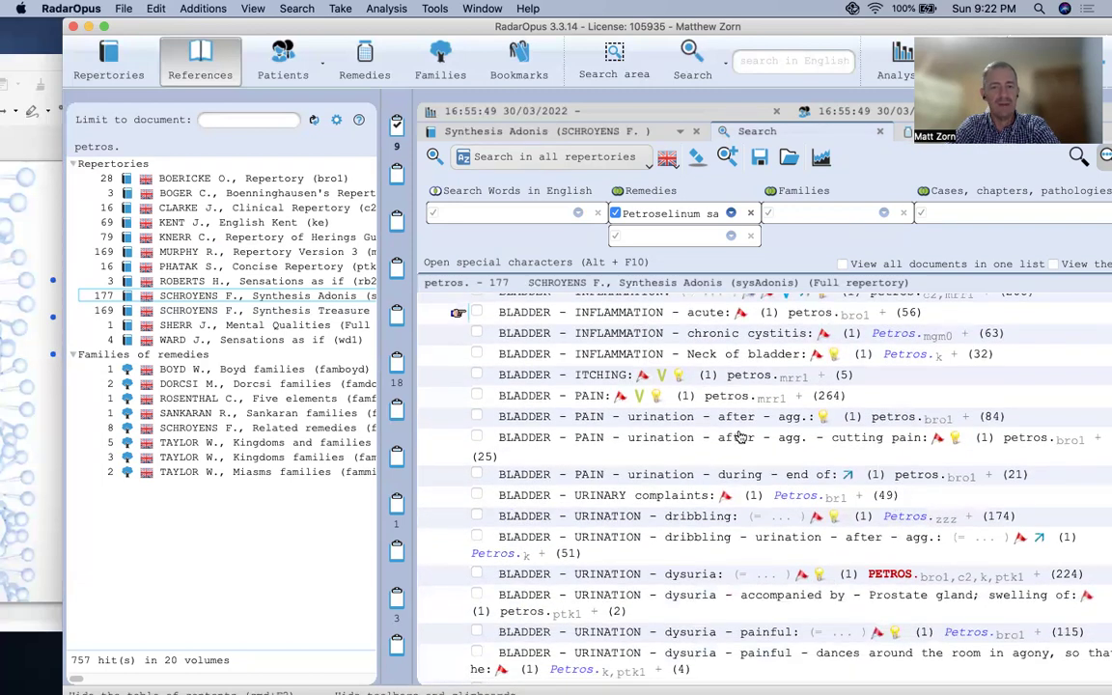
scroll(743, 551, down, 2)
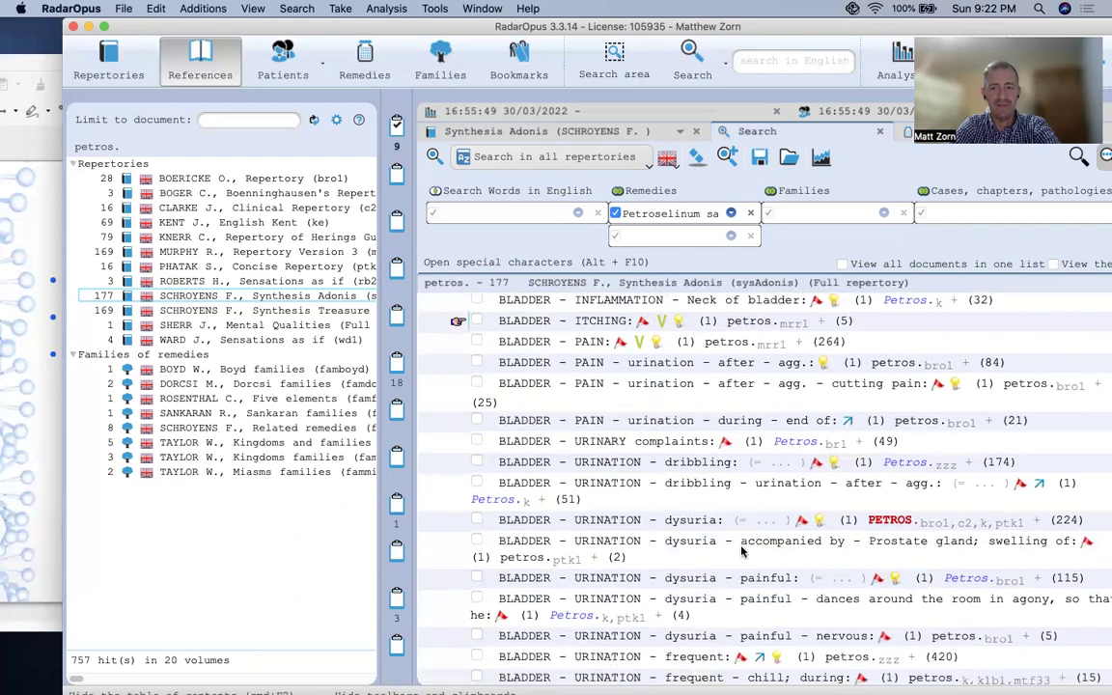
scroll(742, 552, down, 1)
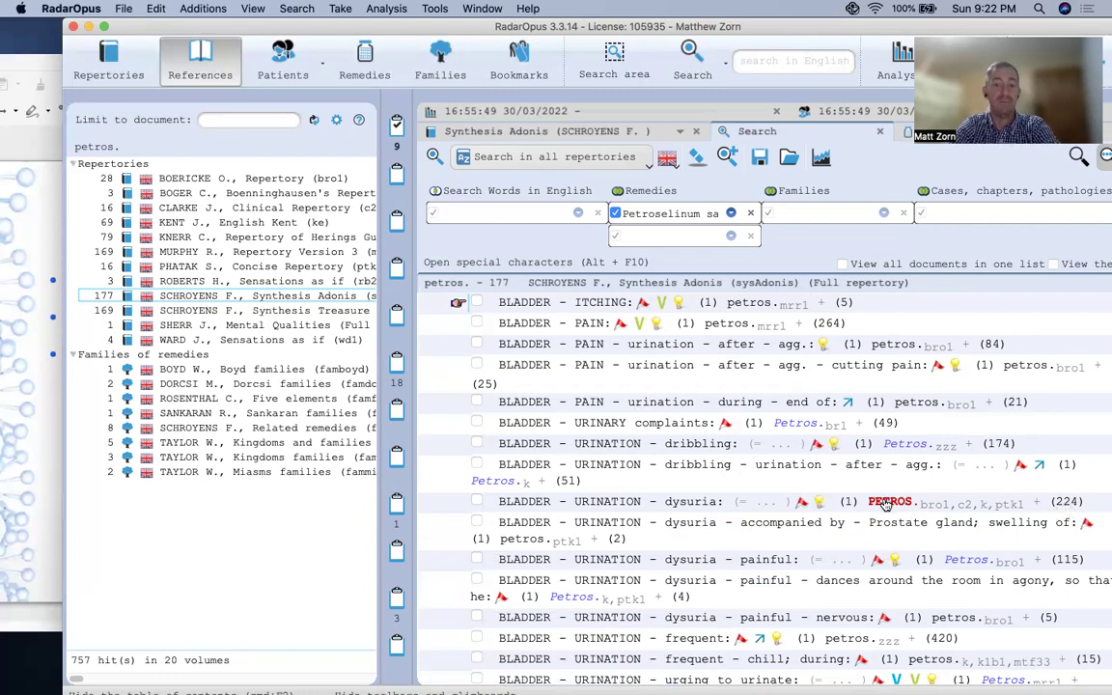
scroll(883, 518, down, 3)
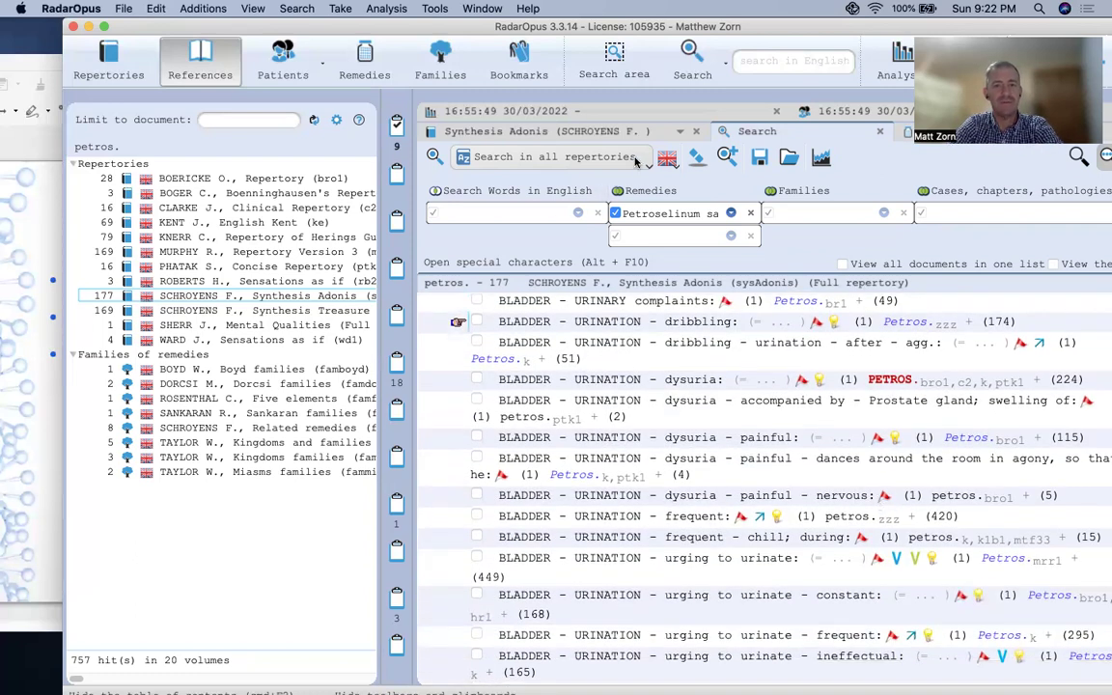
Search all references for Petroselinum sativum and read its entry in Allen's Keynotes and Characteristics with Comparisons
click(569, 155)
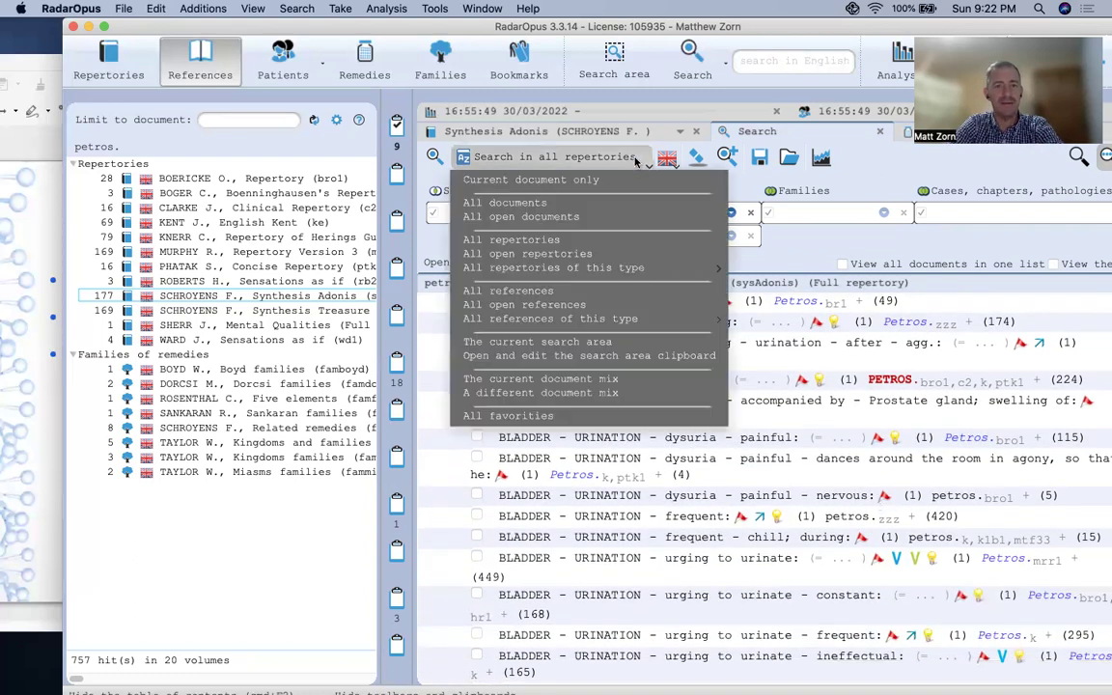
click(520, 292)
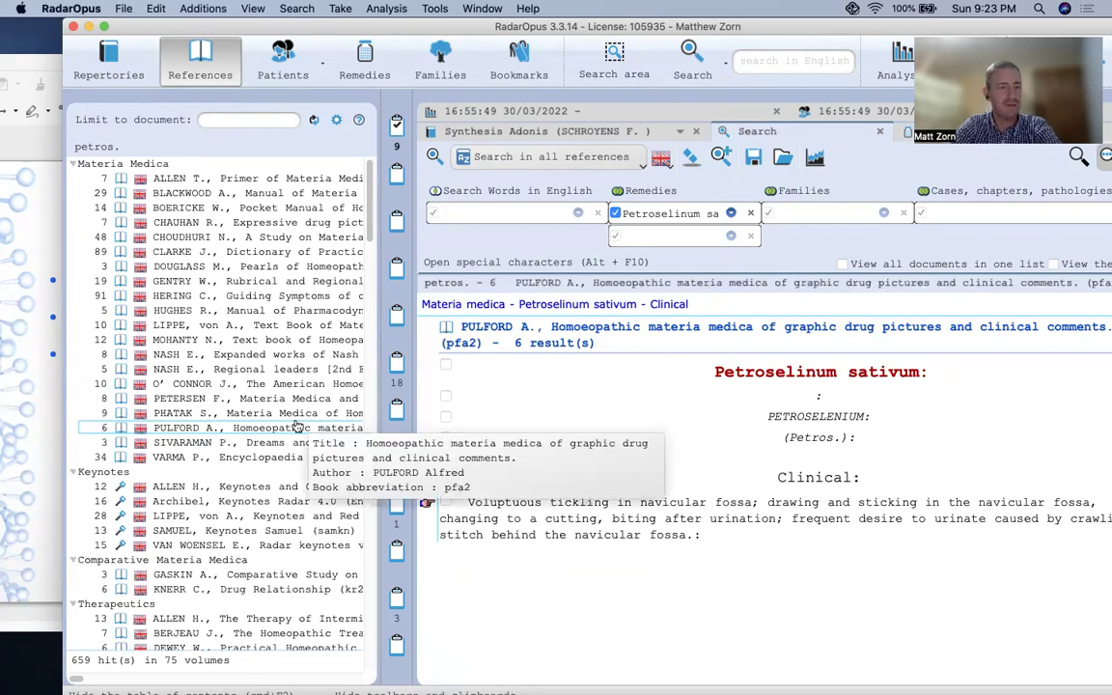
click(172, 489)
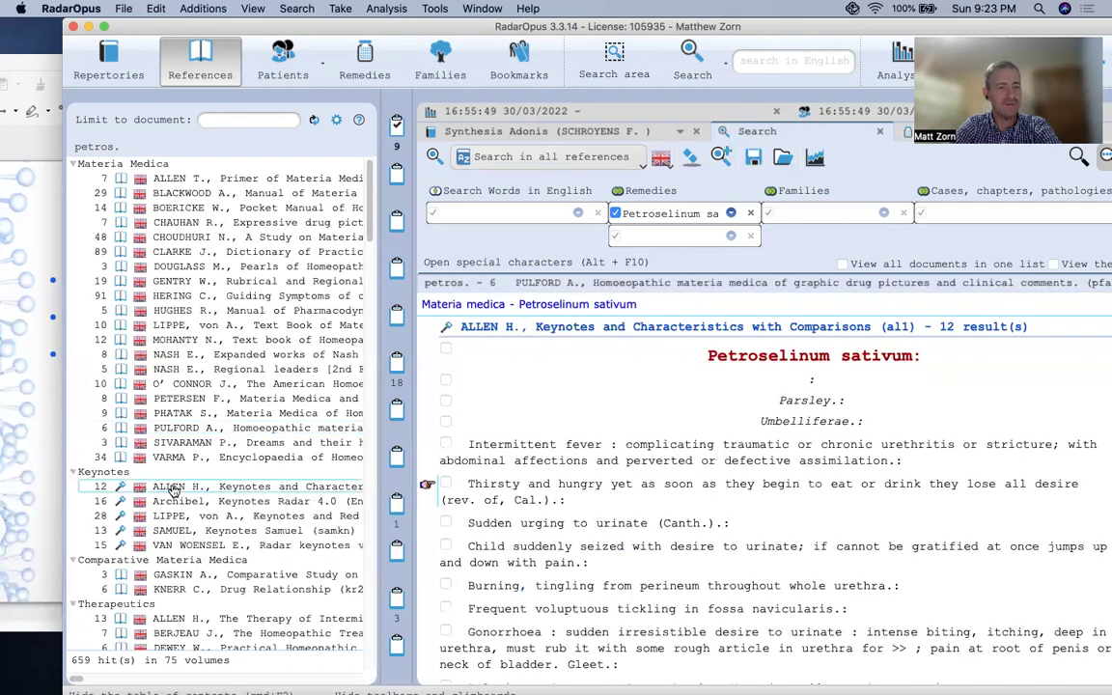
Read the remedy's entries in Hering's Guiding Symptoms, Gentry's Urine and Urinary organs text book and Boericke's Pocket Manual
click(164, 296)
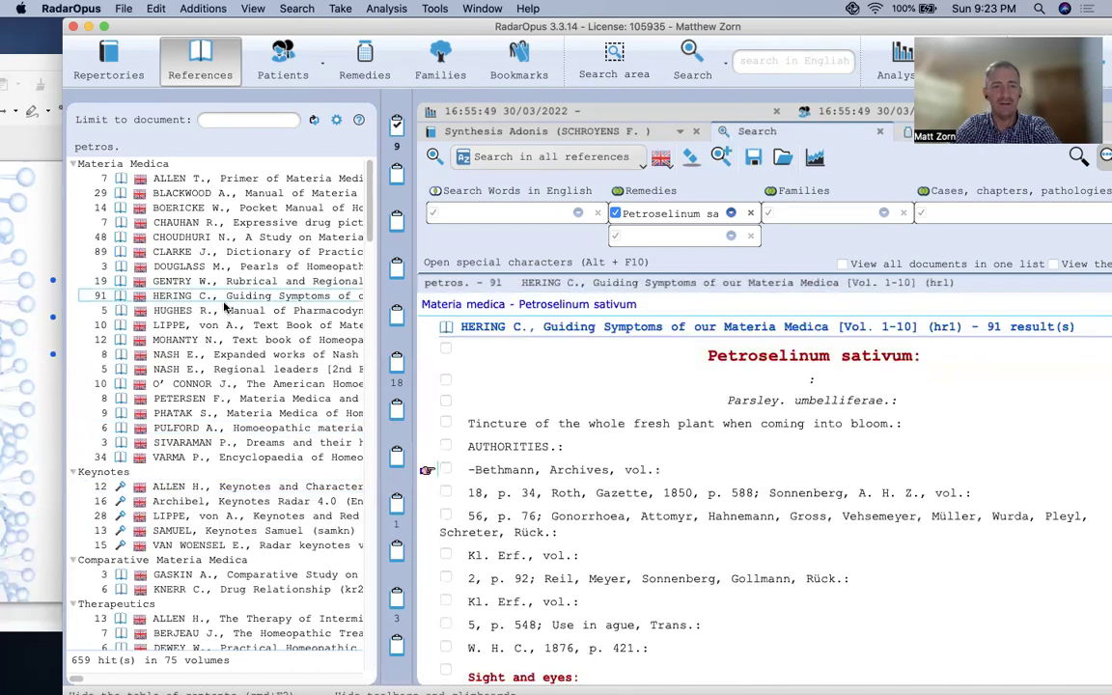
click(174, 281)
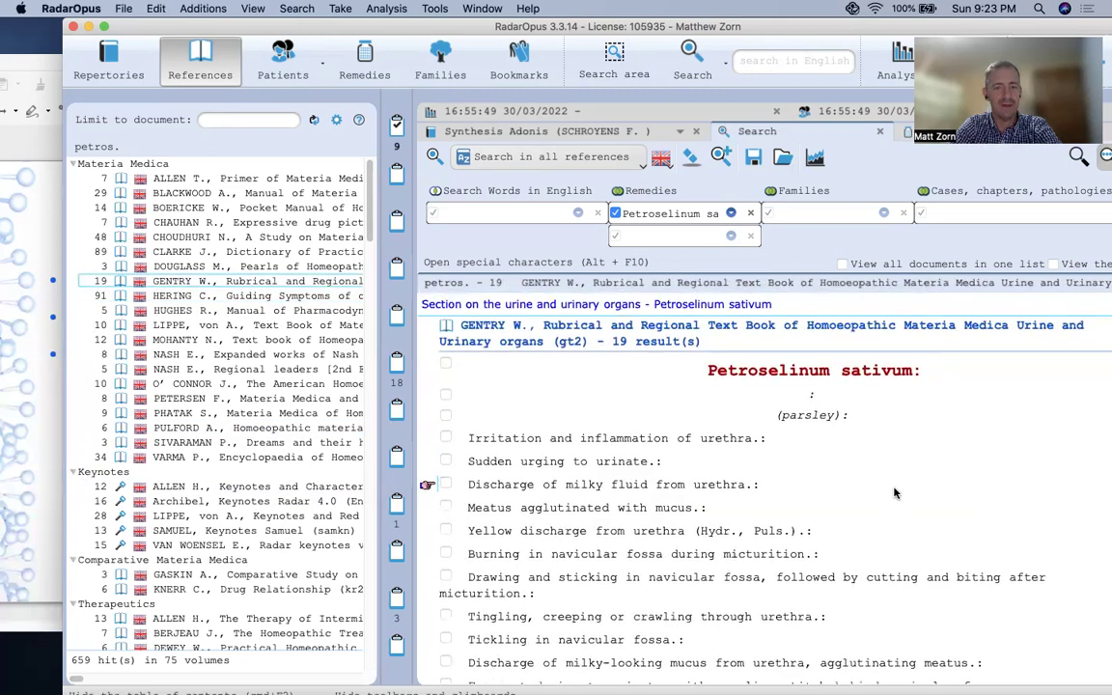
scroll(894, 493, down, 2)
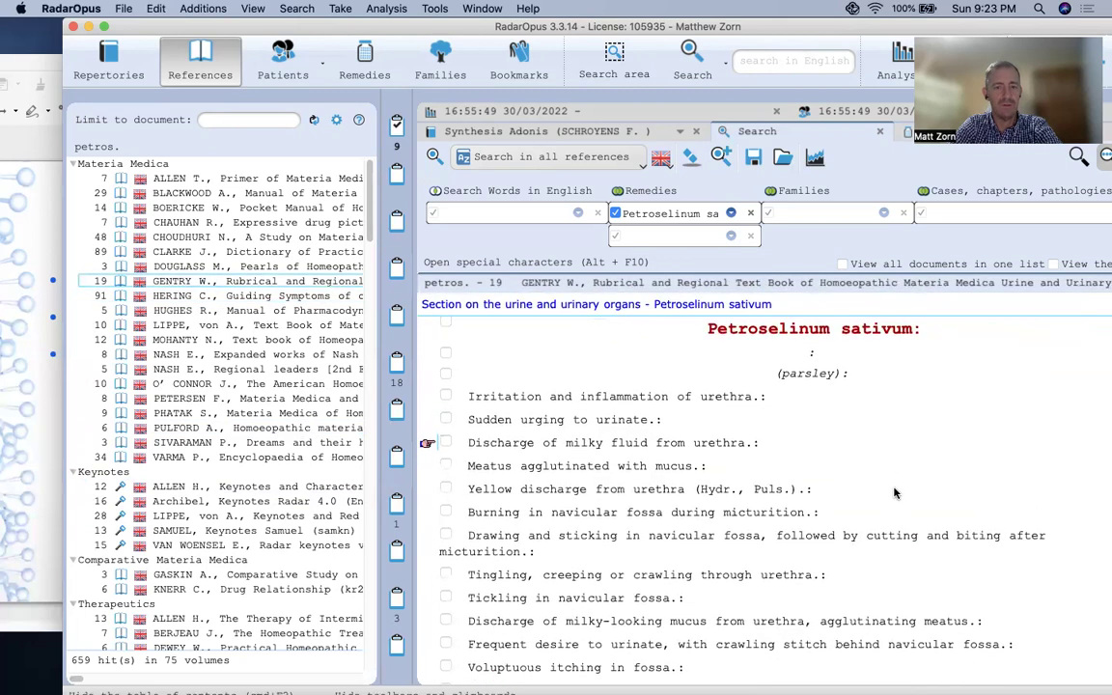
click(177, 208)
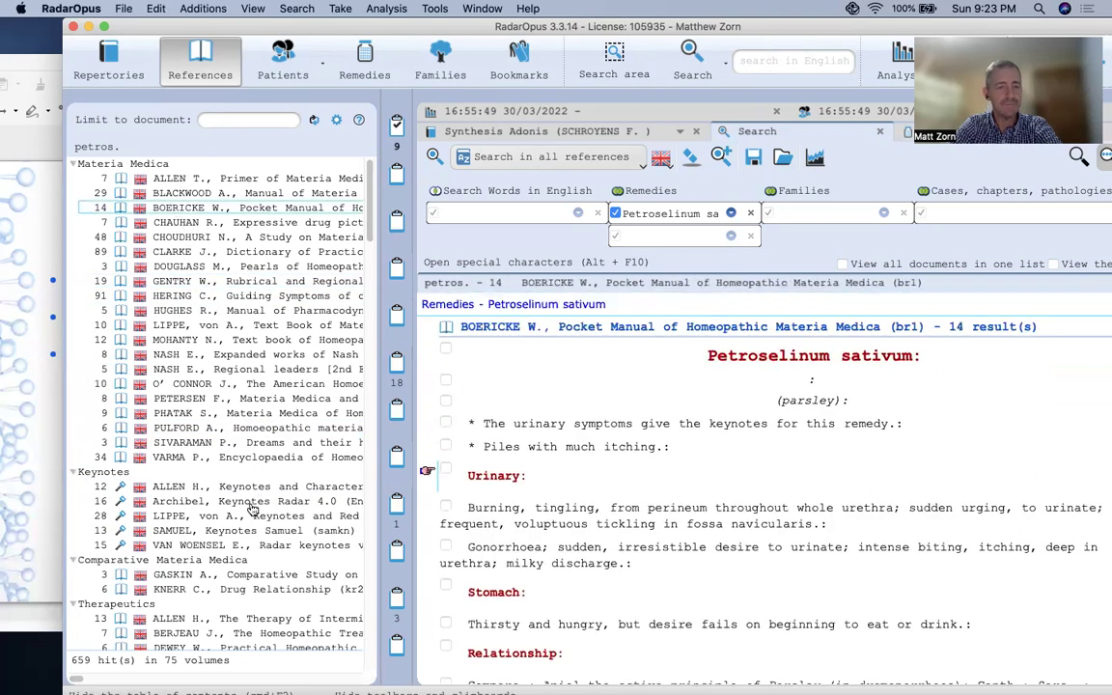
Read the remedy's entries in Gaskin's Comparative Study, Knerr's Drug Relationship and Shore's Seminar Glasgow of April 1989
scroll(249, 511, down, 5)
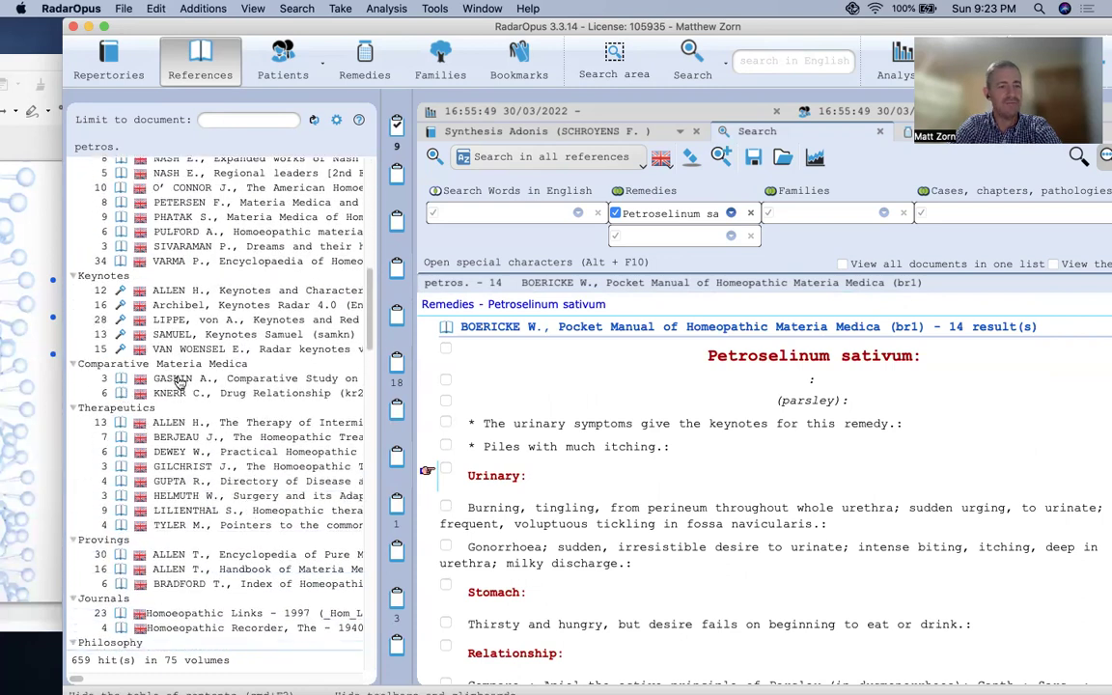
click(179, 379)
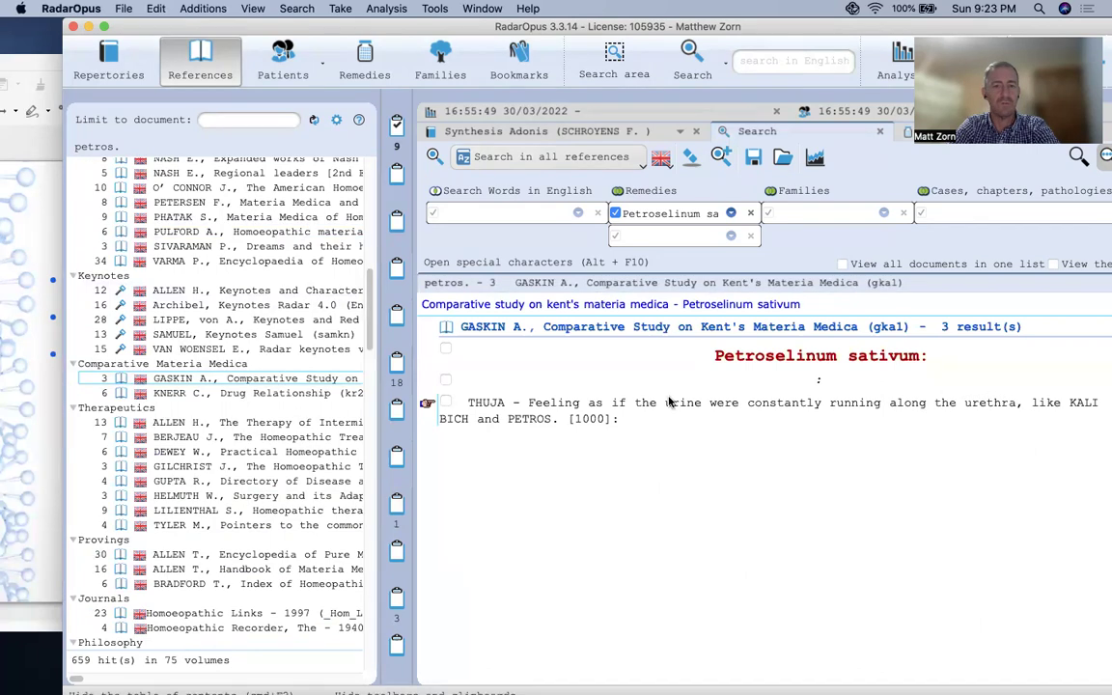
click(238, 393)
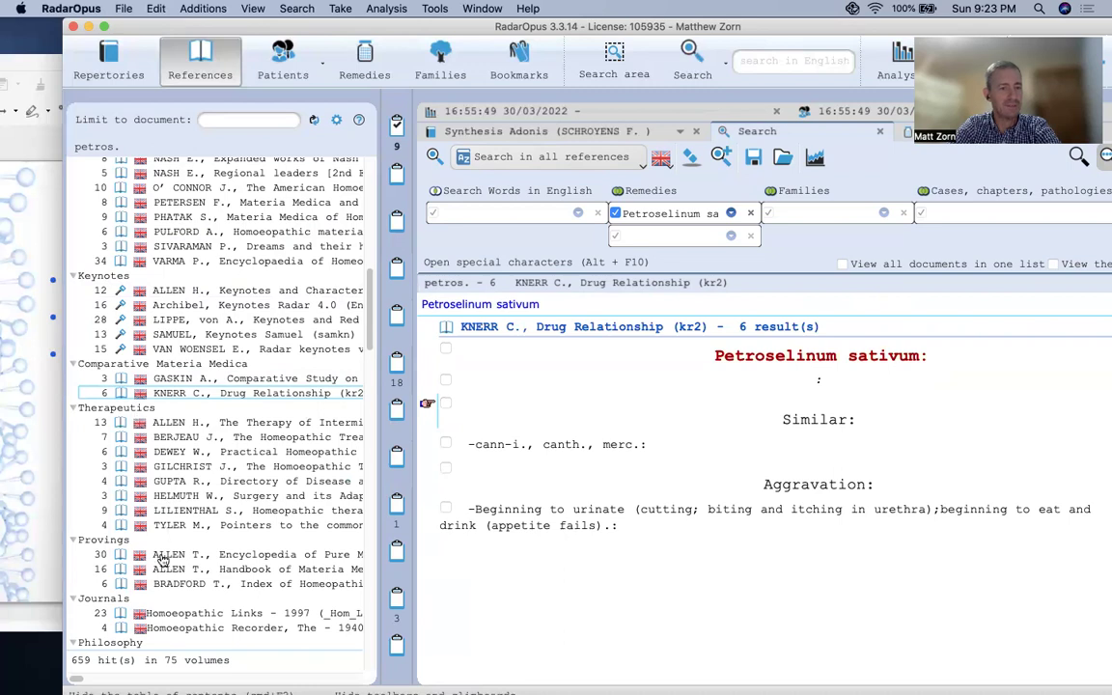
scroll(223, 569, down, 2)
scroll(225, 570, down, 5)
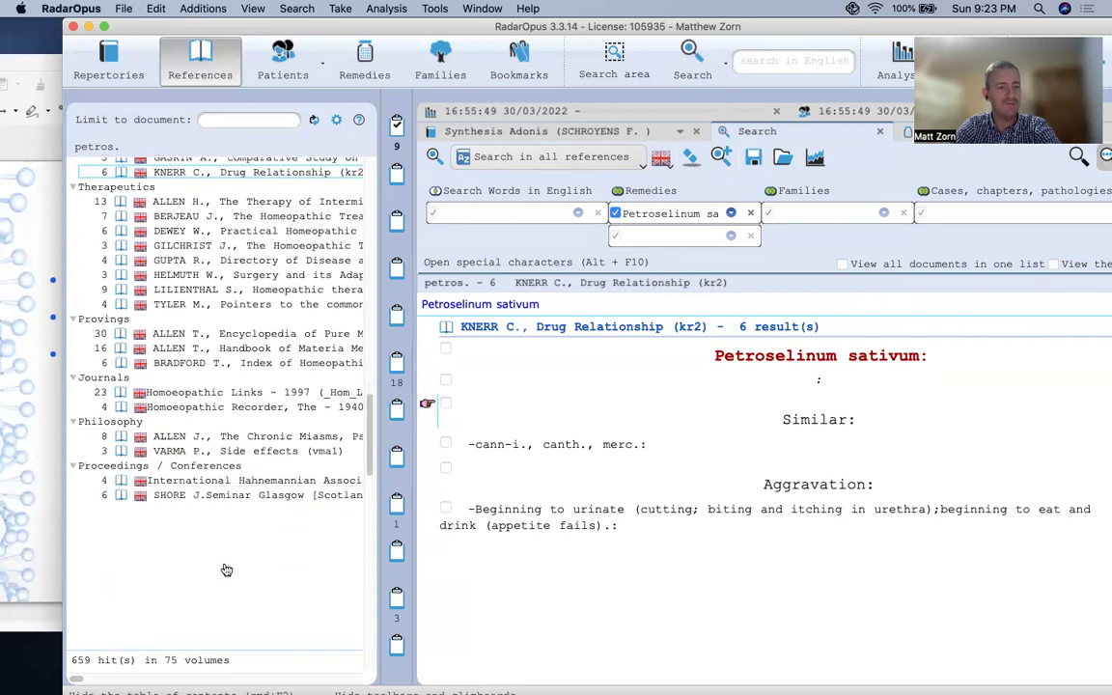
click(178, 494)
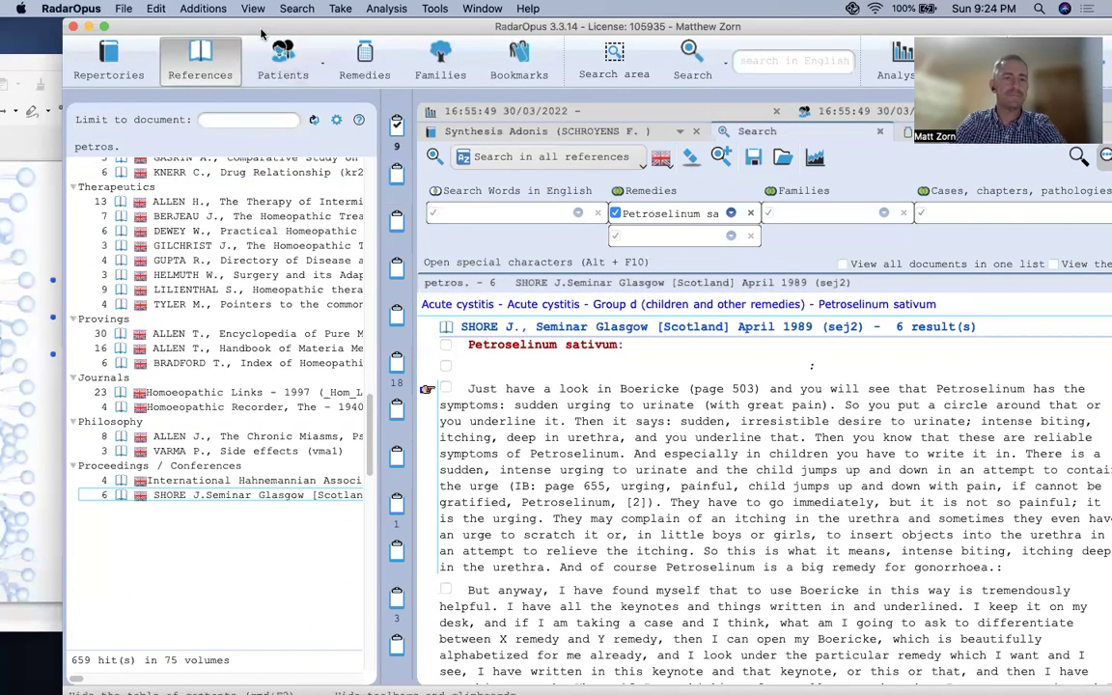
Switch to the RadarOpus-UTI presentation in LibreOffice to read slide 6 on Petroselinum sativum, then return to RadarOpus
drag(259, 32, 376, 31)
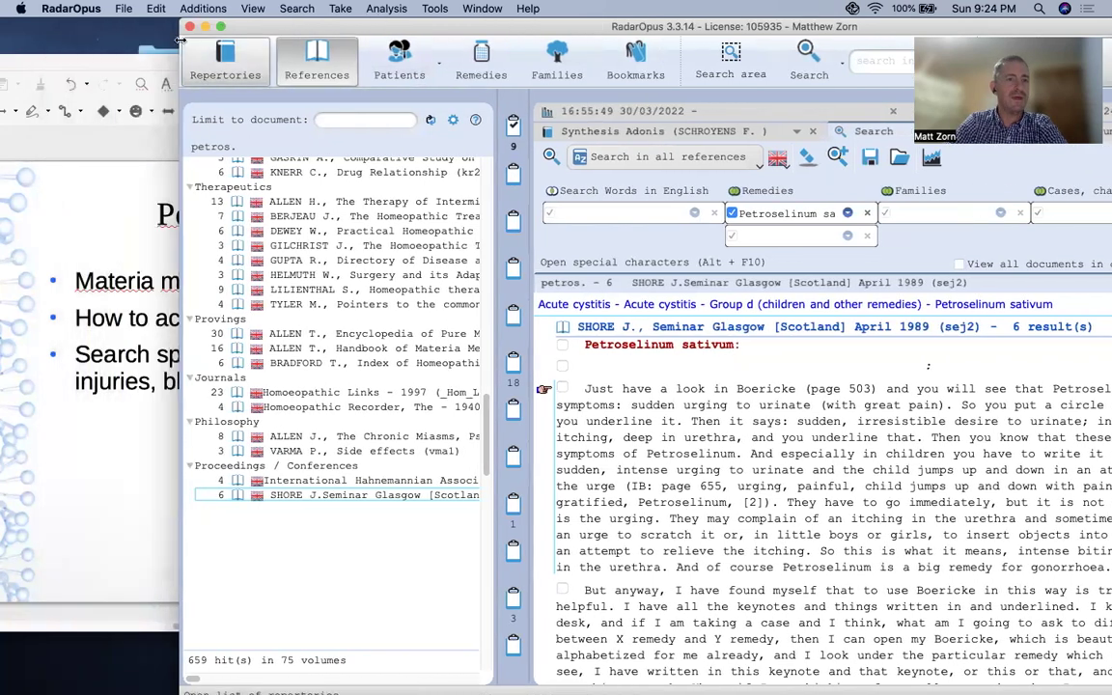
double_click(140, 65)
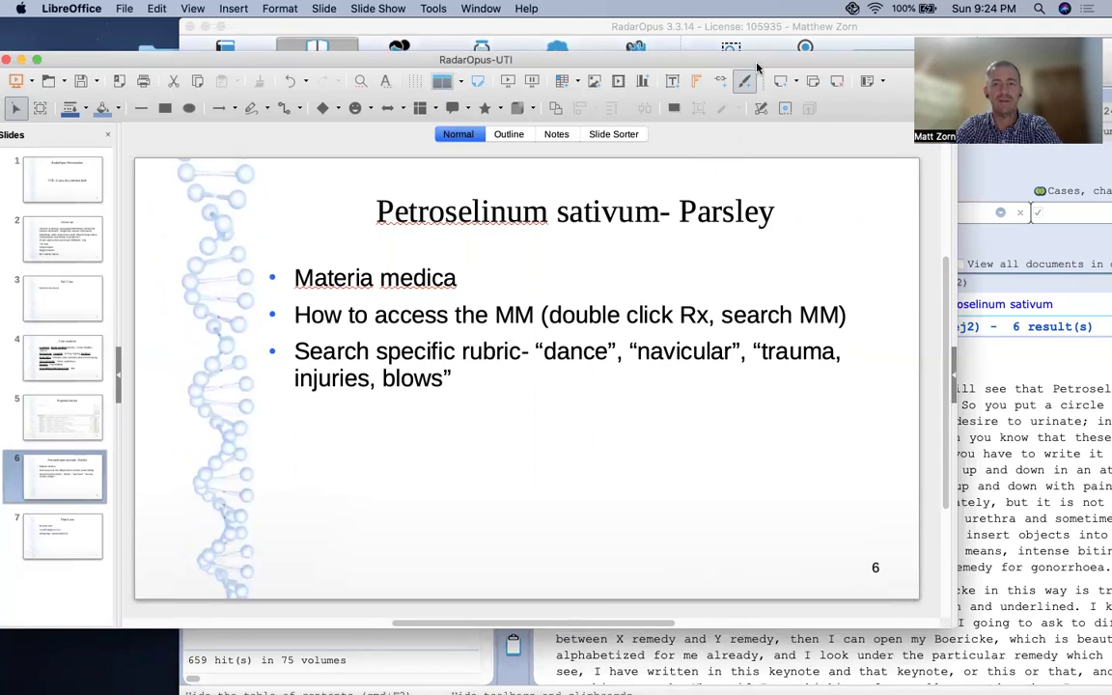
drag(758, 63, 415, 94)
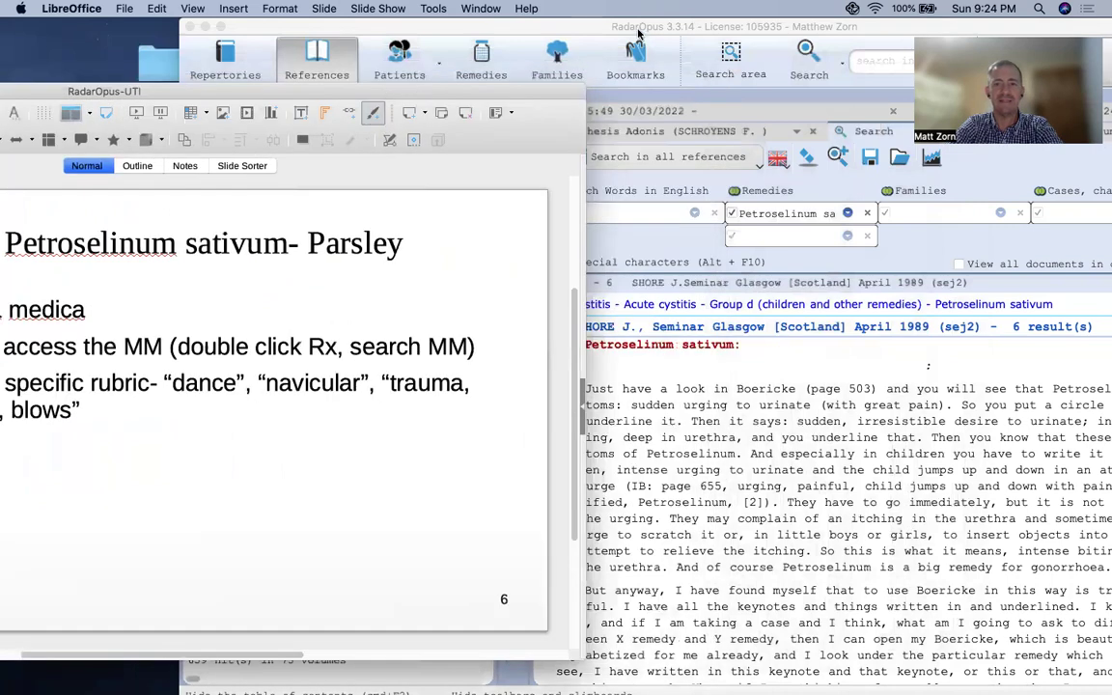
click(695, 29)
drag(694, 29, 516, 62)
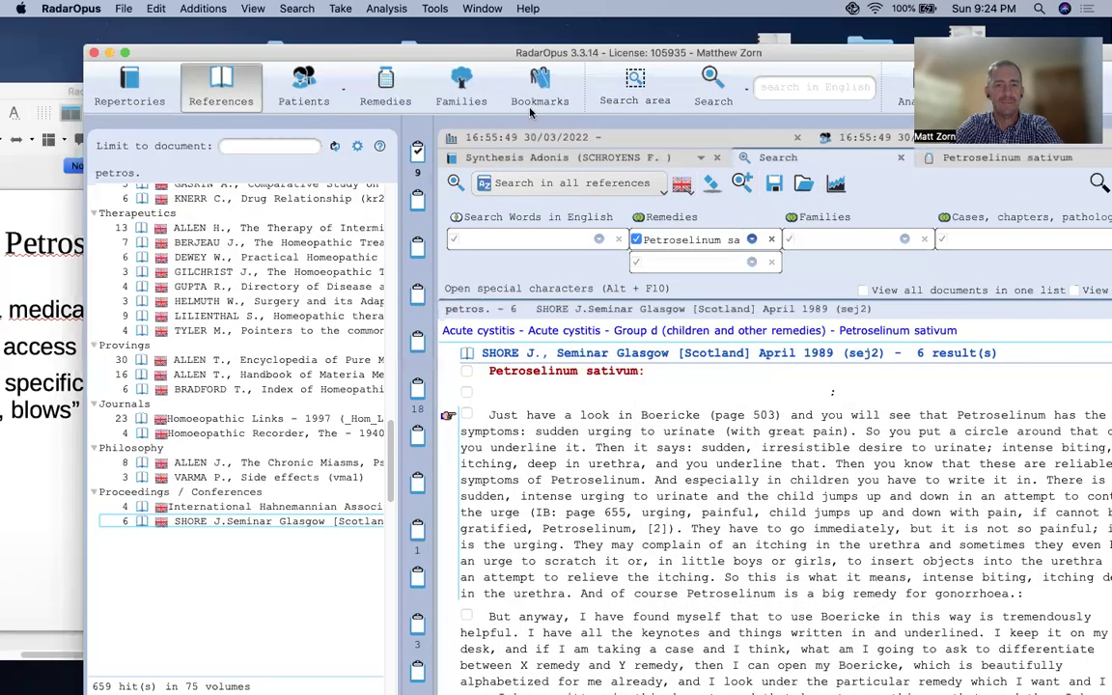
Clear the remedy from the search and enter the search words dancing, navicularis and trauma
click(671, 213)
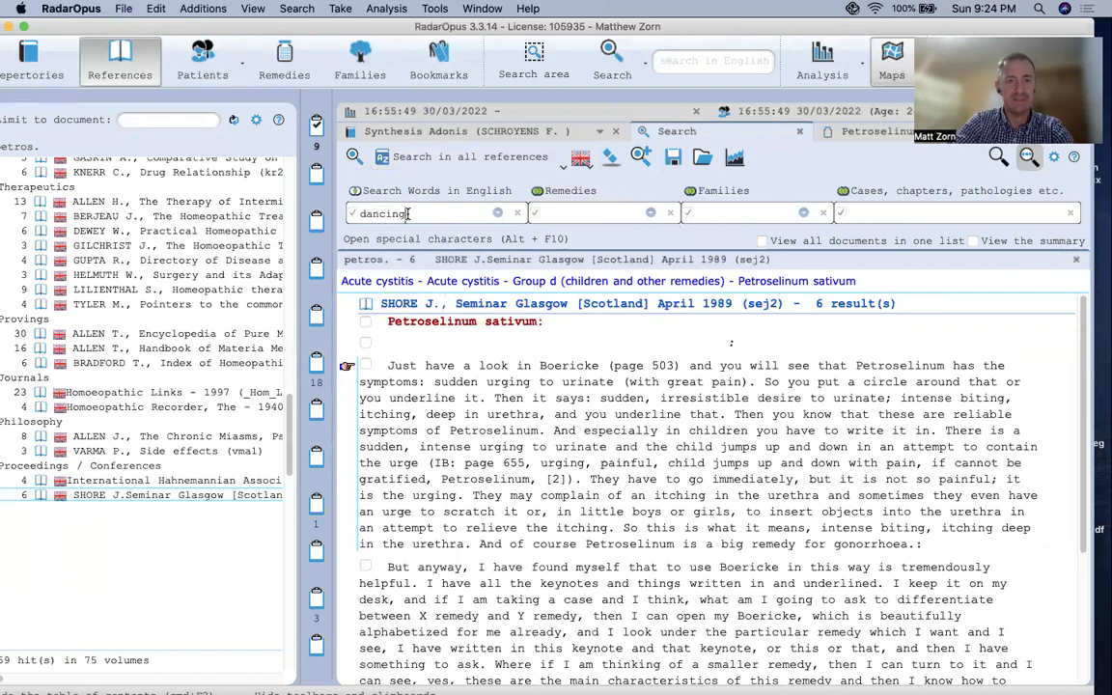
key(Return)
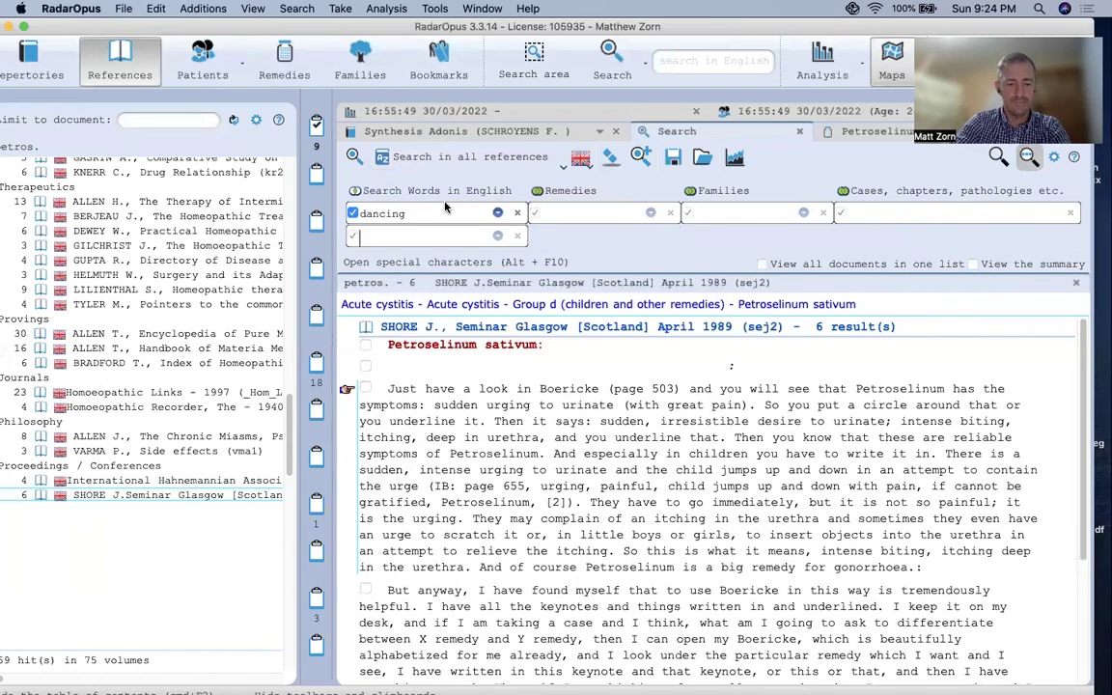
text(nax)
key(BackSpace)
text(v)
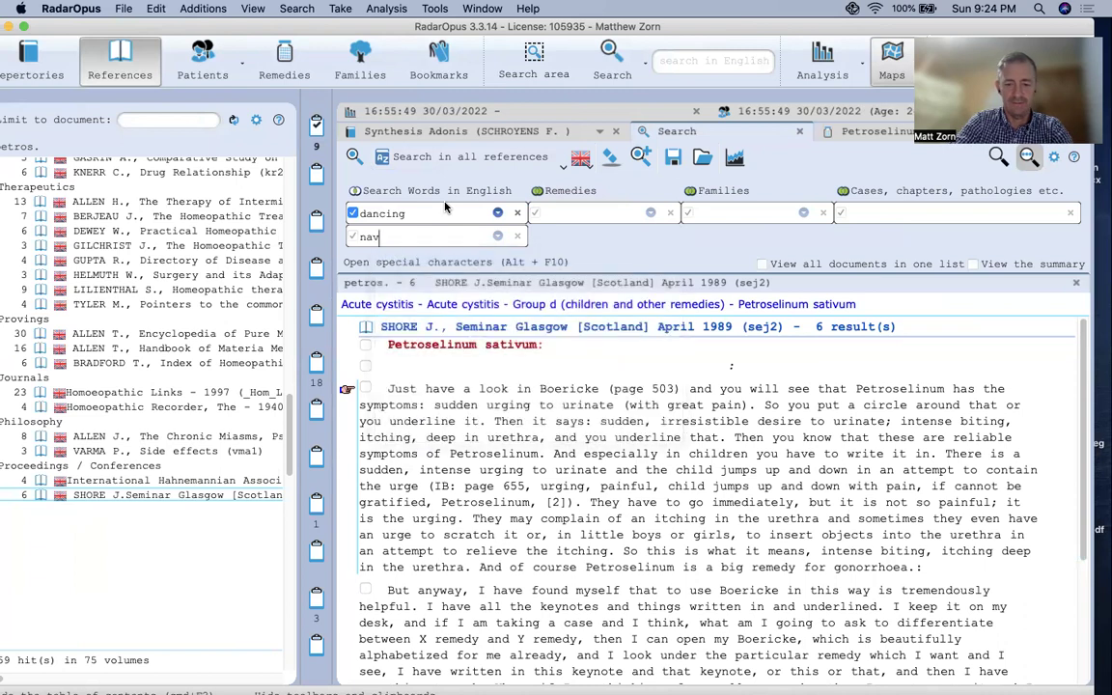
text(icularis)
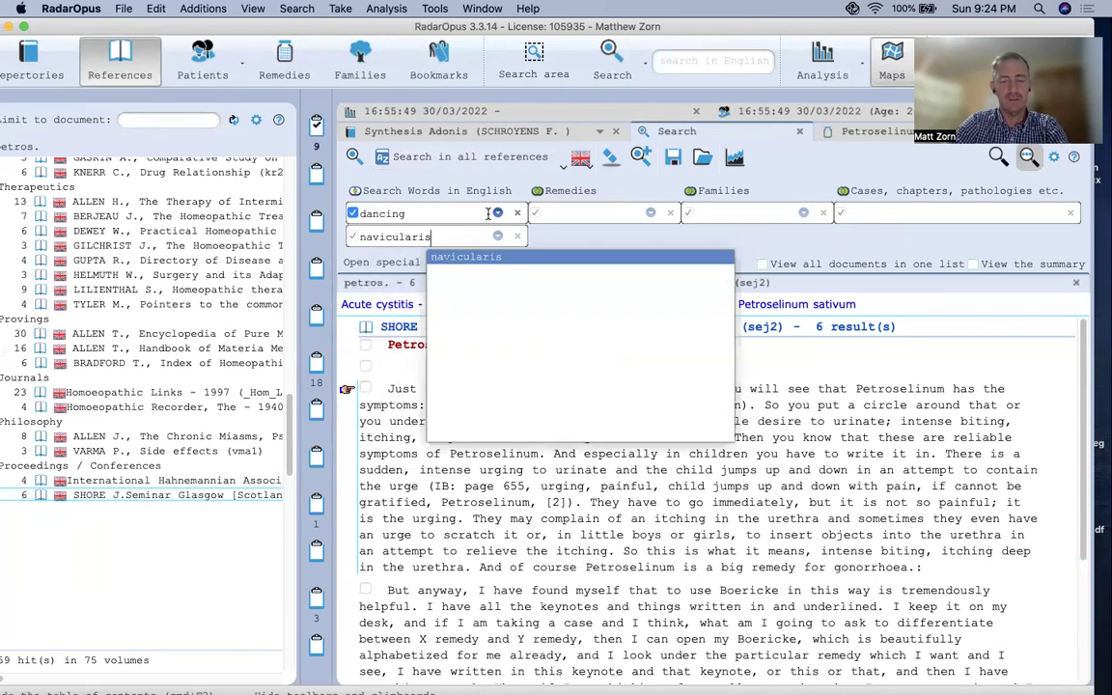
click(441, 259)
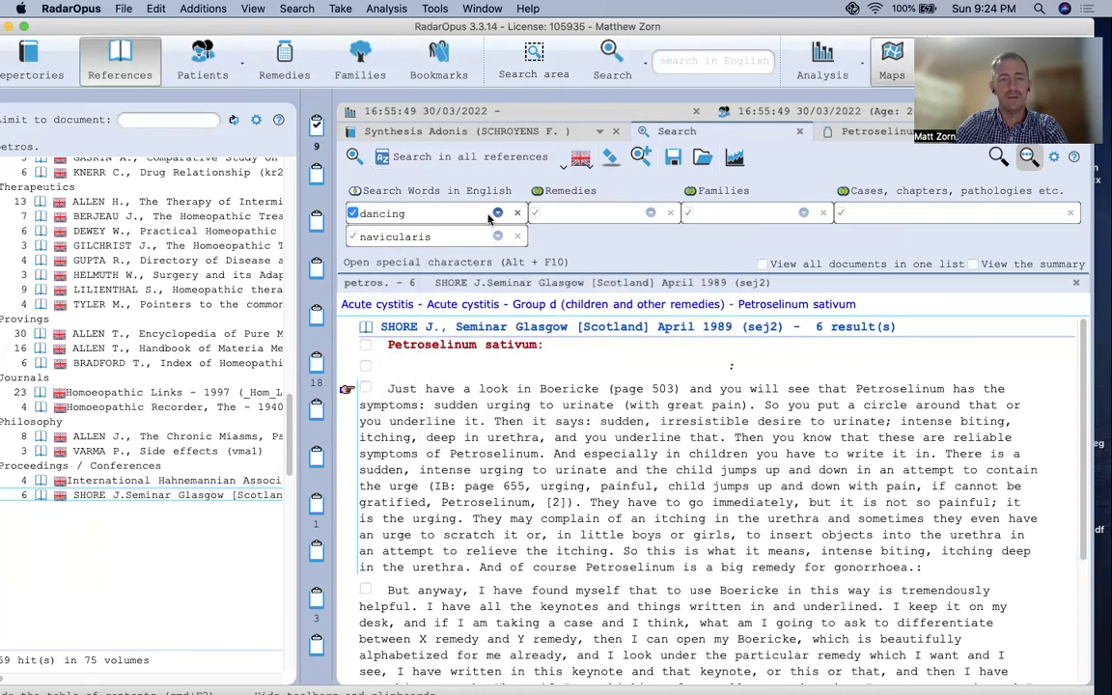
drag(267, 26, 552, 184)
drag(280, 84, 278, 72)
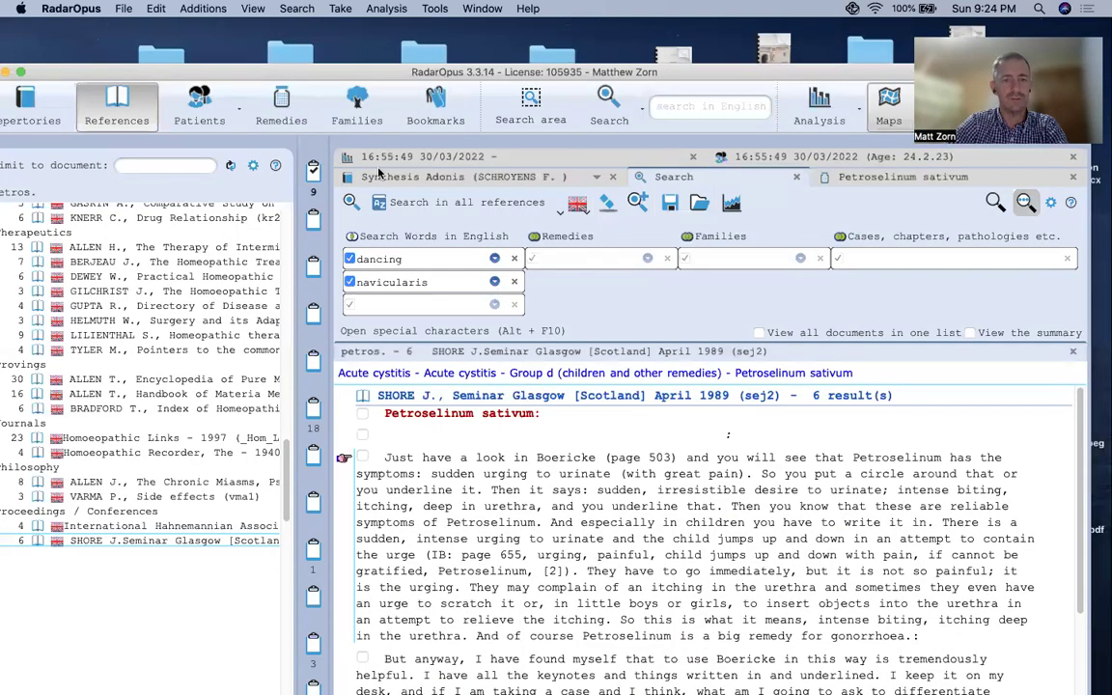
text(trauma)
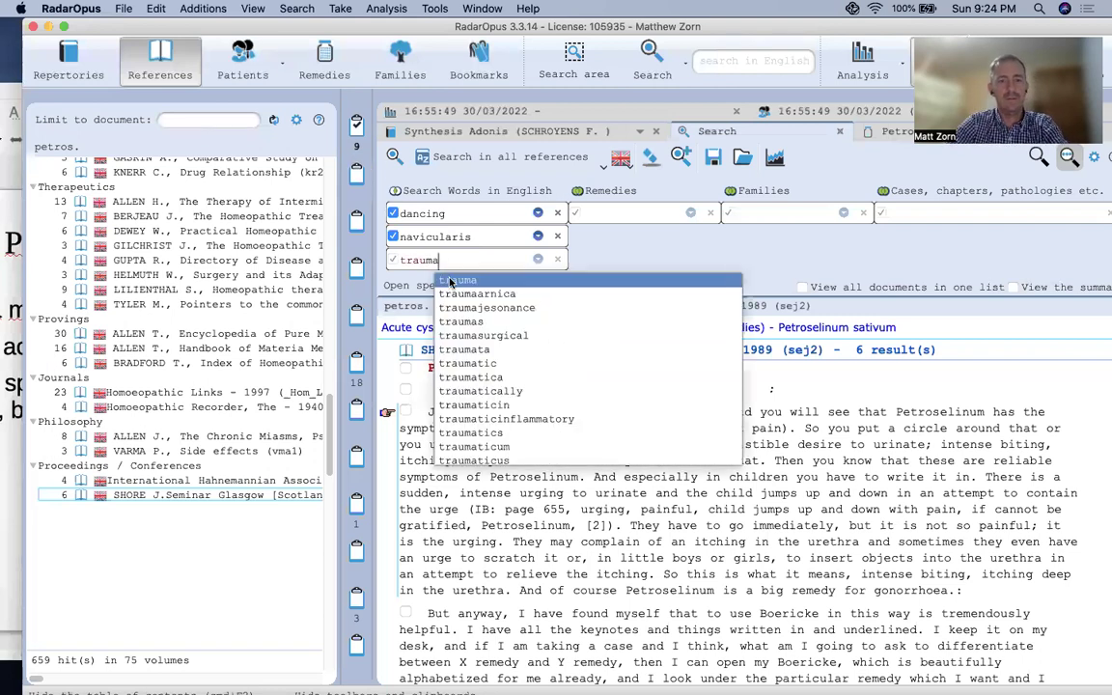
click(450, 281)
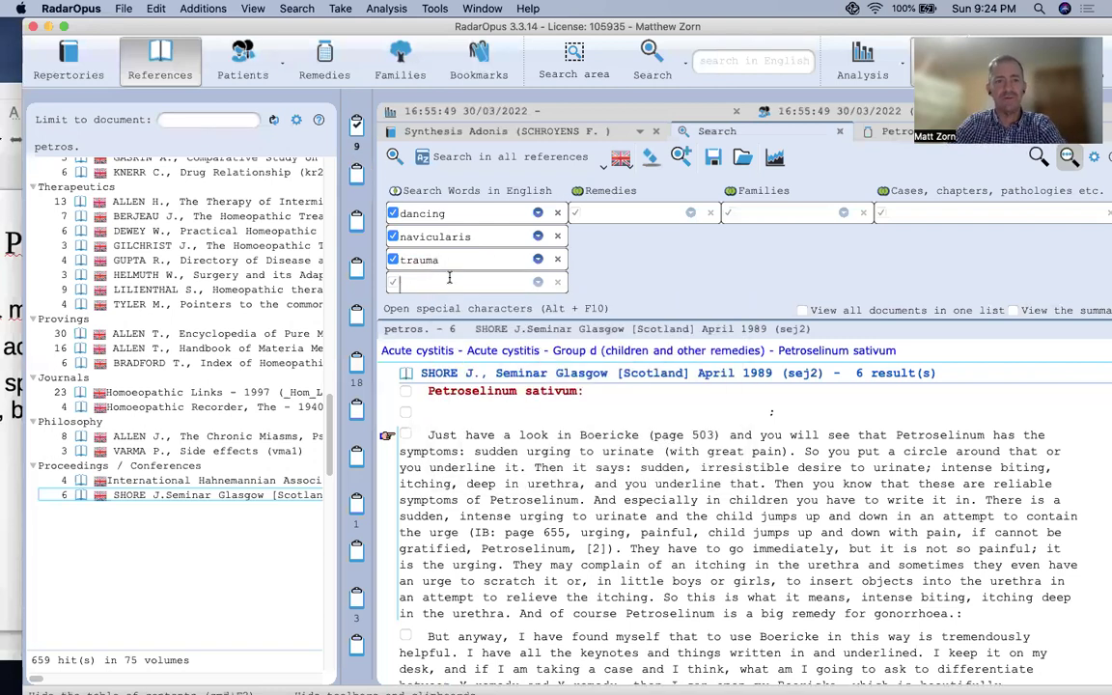
Search all documents for Petroselinum sativum with at least one of the words dancing, navicularis or trauma
text(petros.)
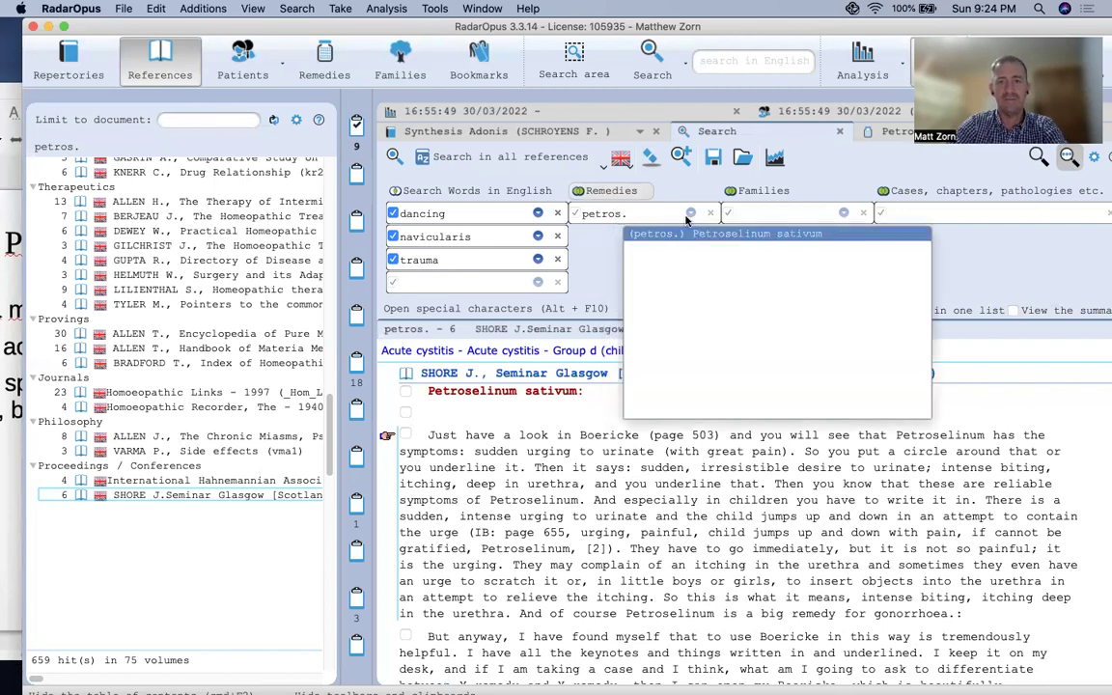
click(706, 235)
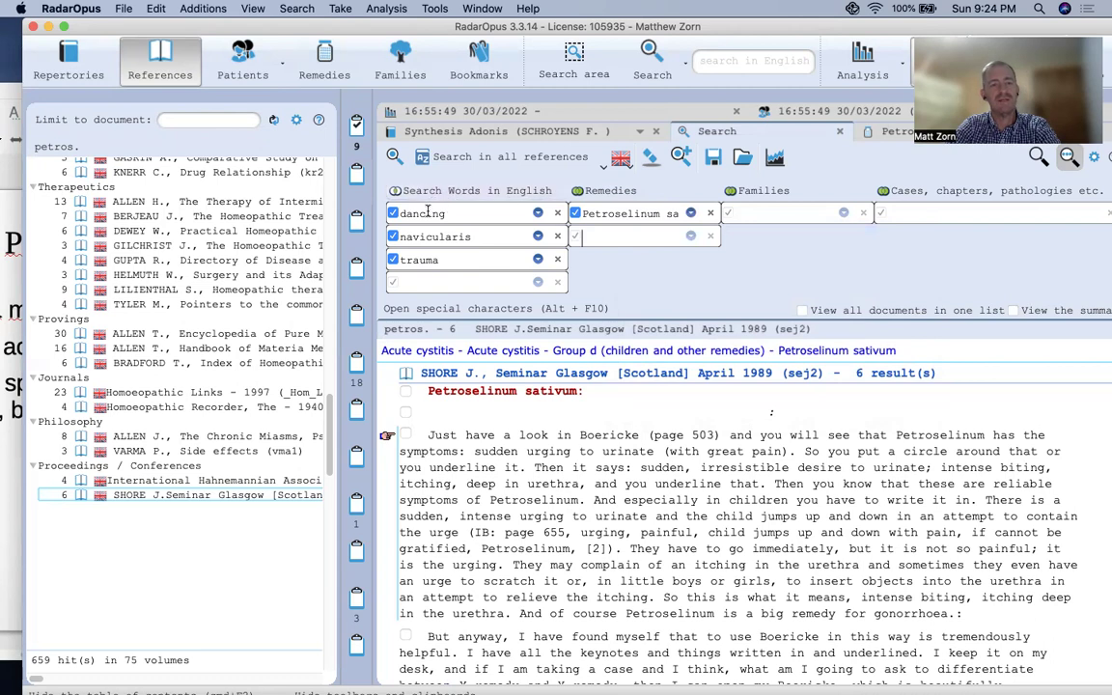
click(460, 193)
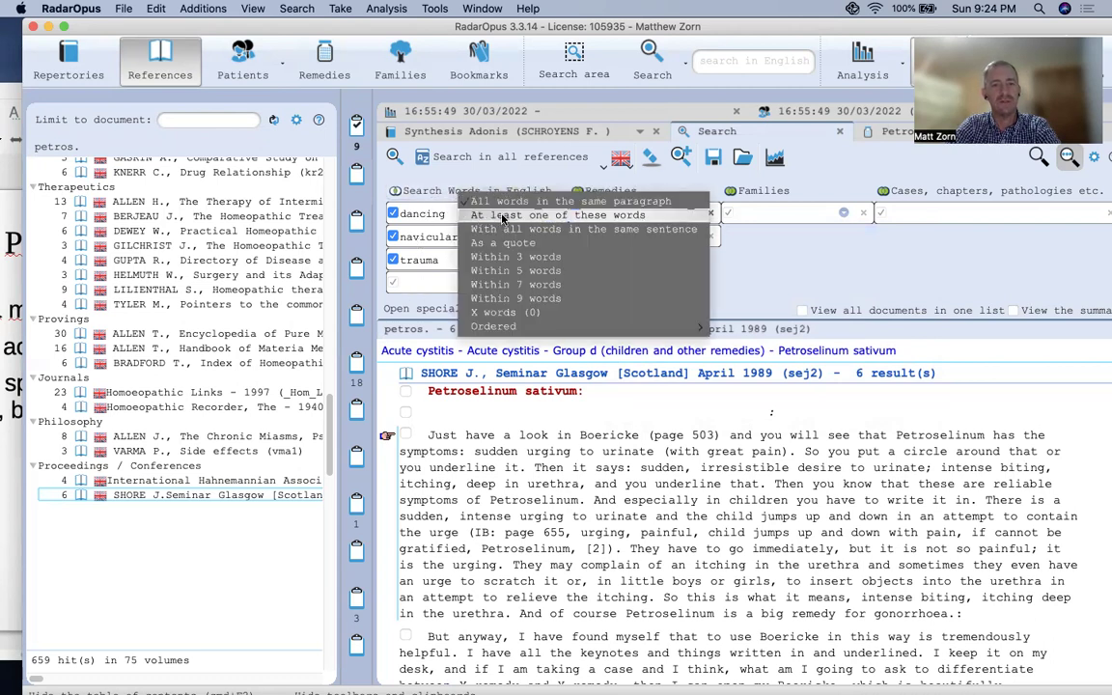
click(502, 216)
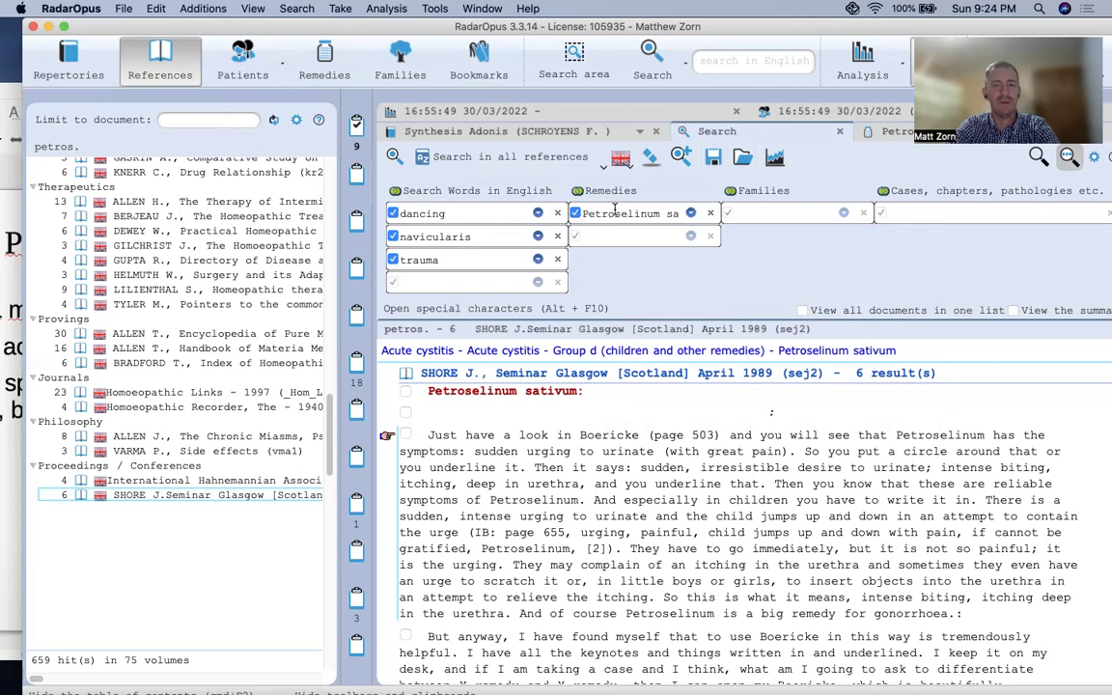
click(524, 156)
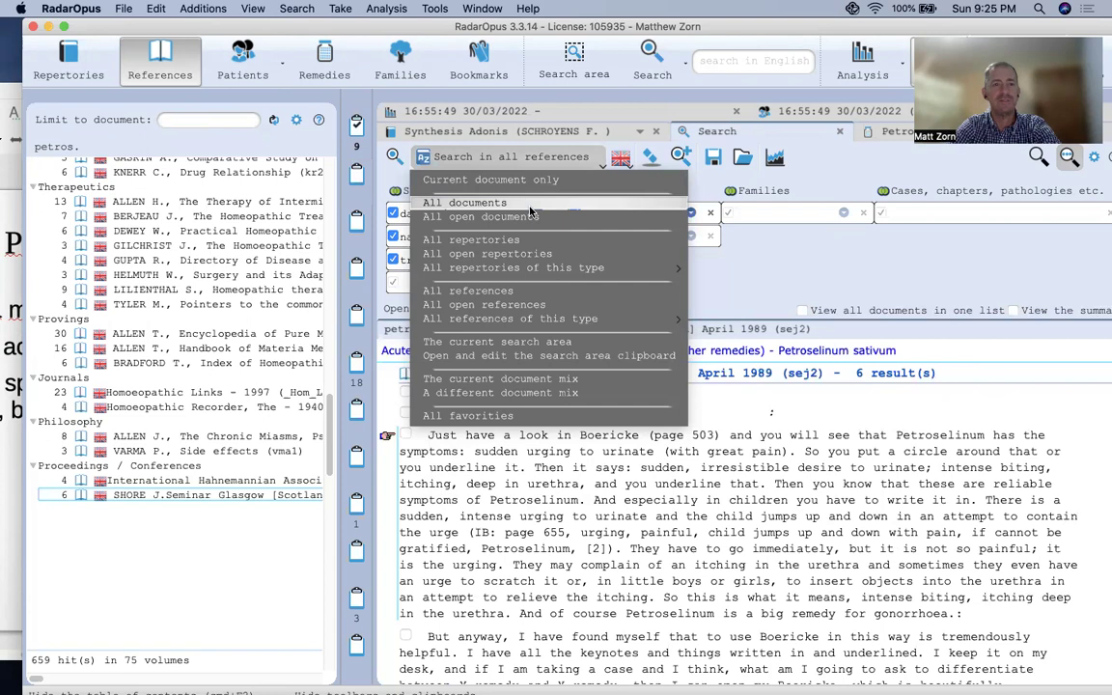
click(529, 207)
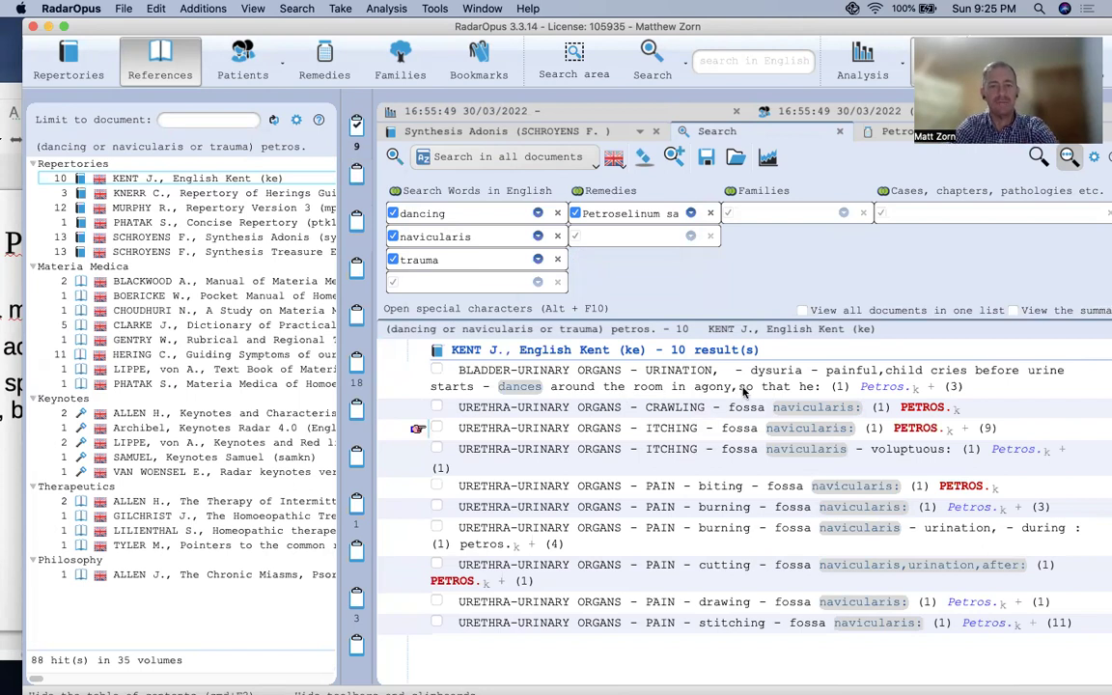
Read the matching rubrics in Kent's English repertory and Murphy's Repertory Version 3
mouse_move(925, 395)
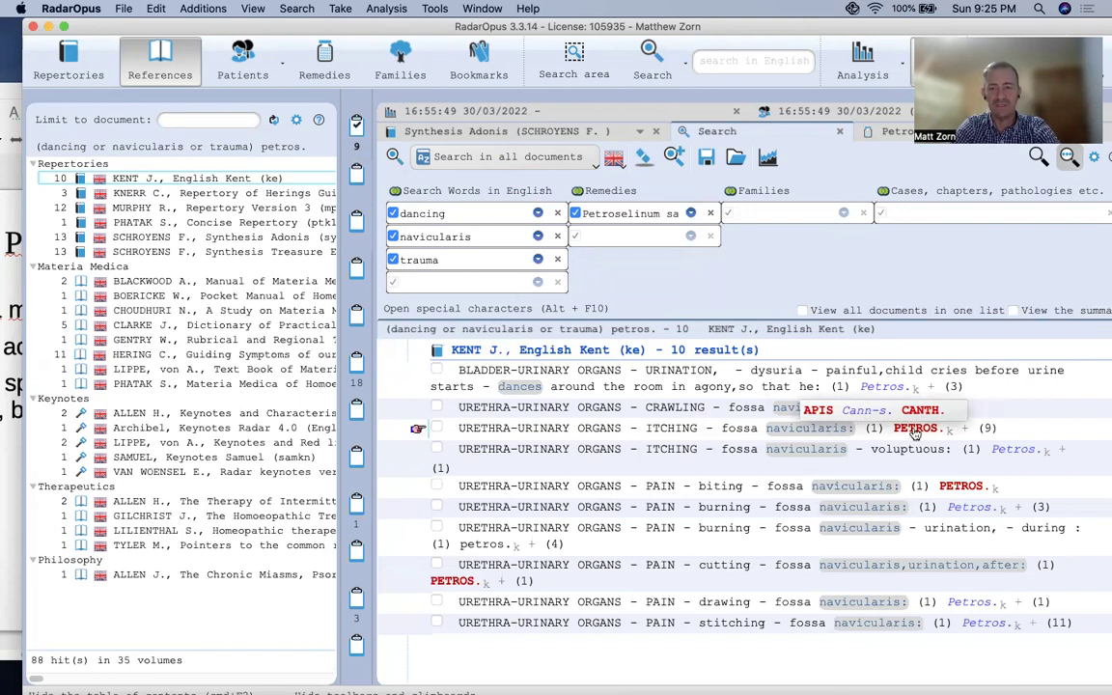
mouse_move(985, 428)
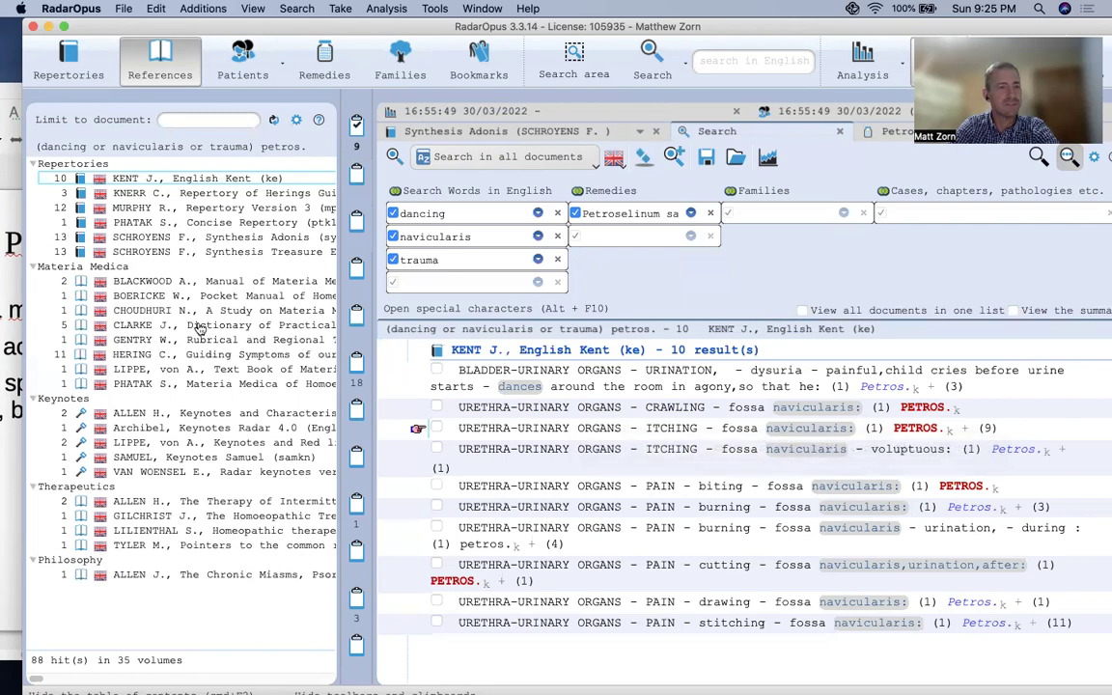
click(131, 209)
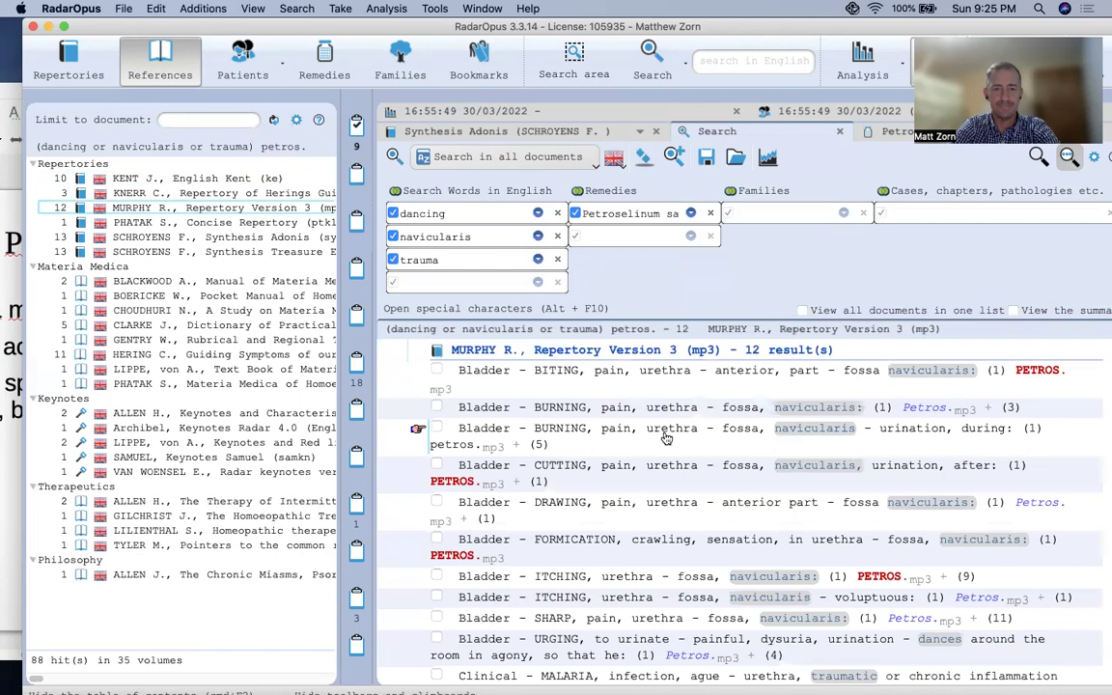
scroll(807, 439, down, 5)
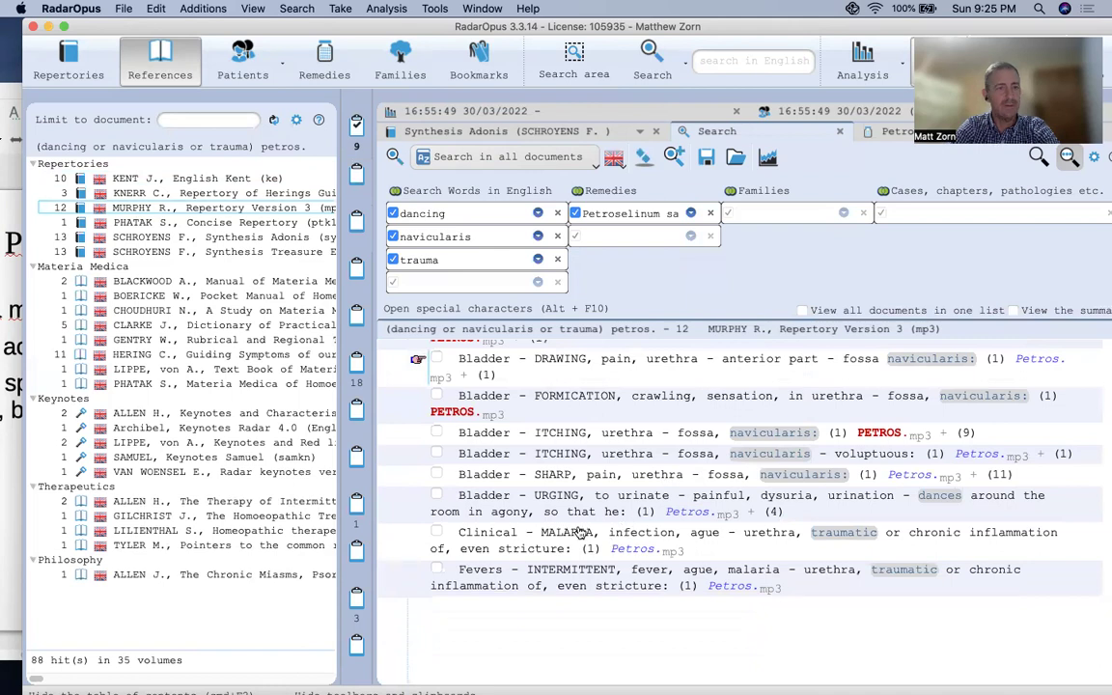
Read the matching entries in Synthesis Adonis, Archibel's Keynotes Radar 4.0 and Lippe's Keynotes and Red line Symptoms
click(140, 238)
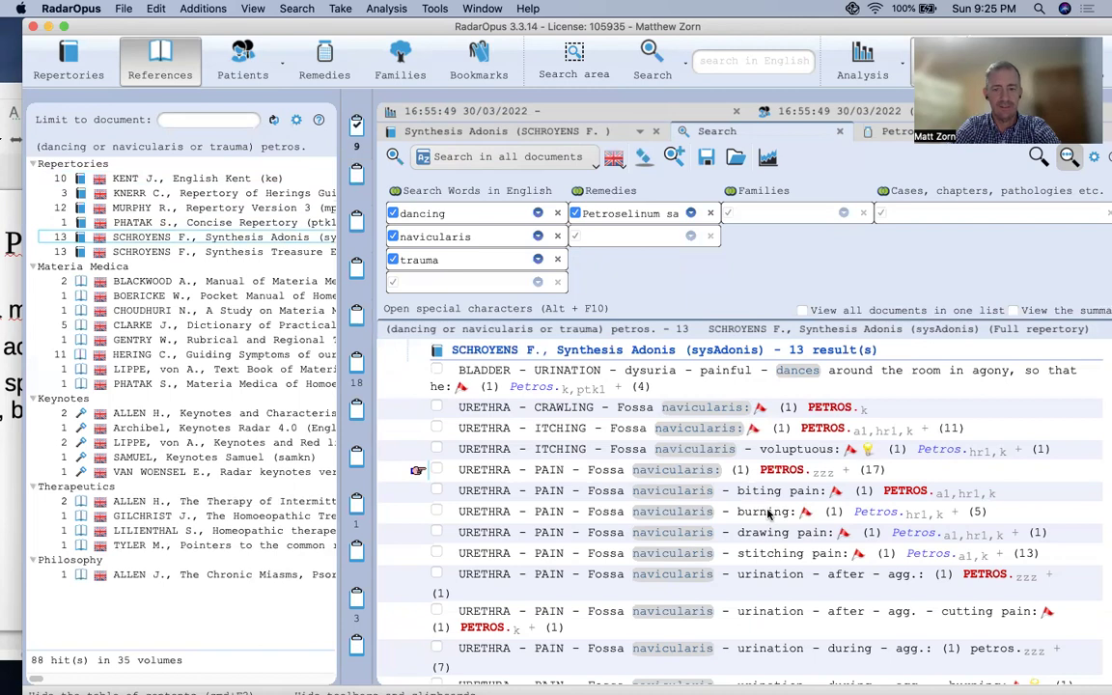
scroll(769, 518, down, 3)
scroll(769, 518, down, 1)
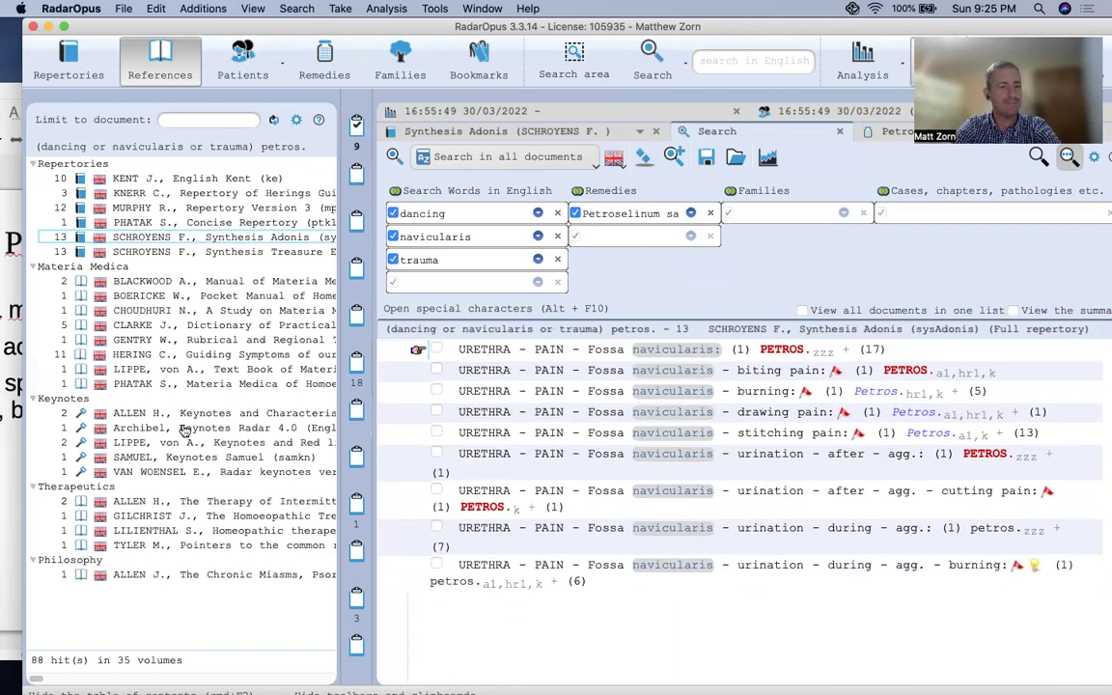
click(153, 430)
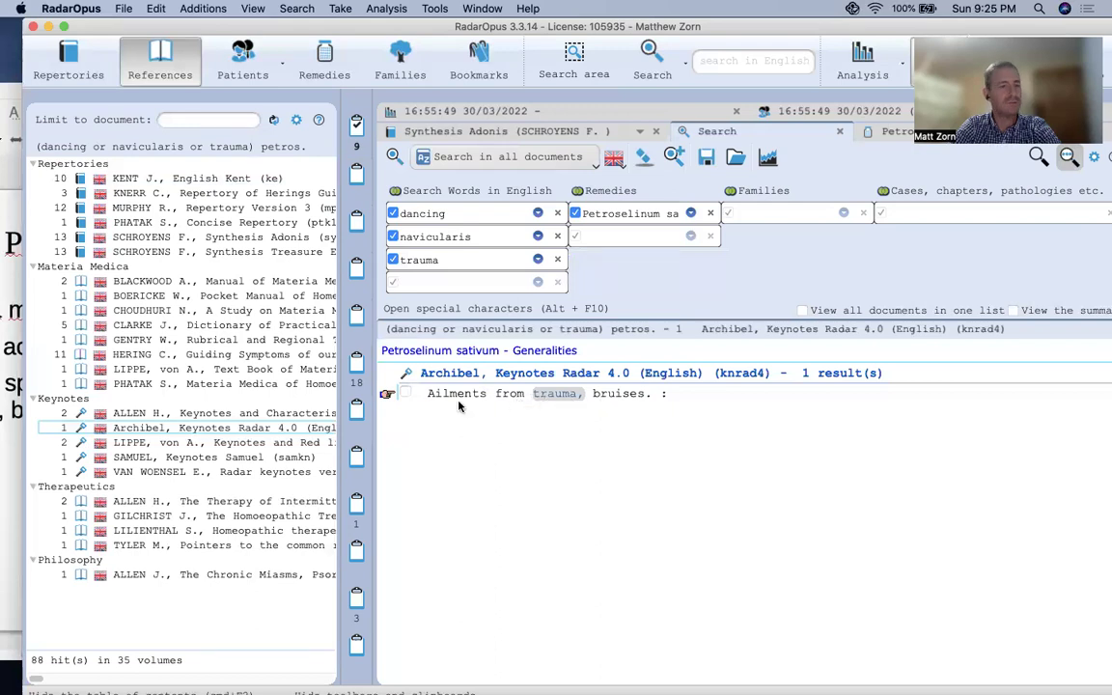
click(132, 444)
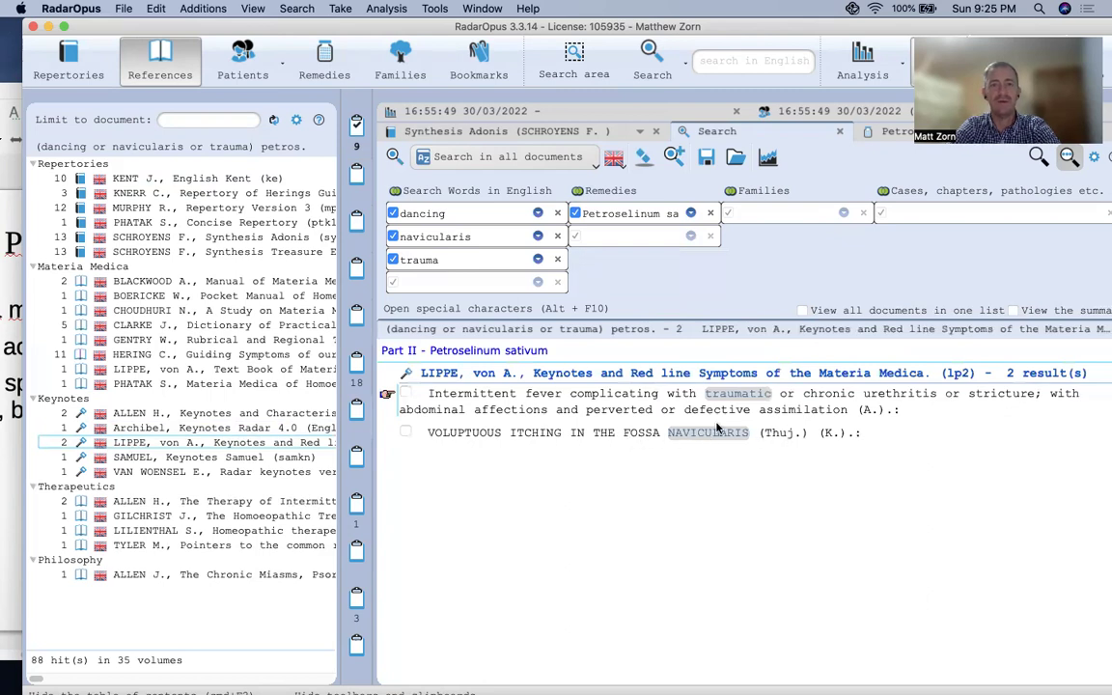
Remove the search words dancing, navicularis and trauma while keeping Petroselinum sativum as the remedy
click(557, 213)
click(557, 213)
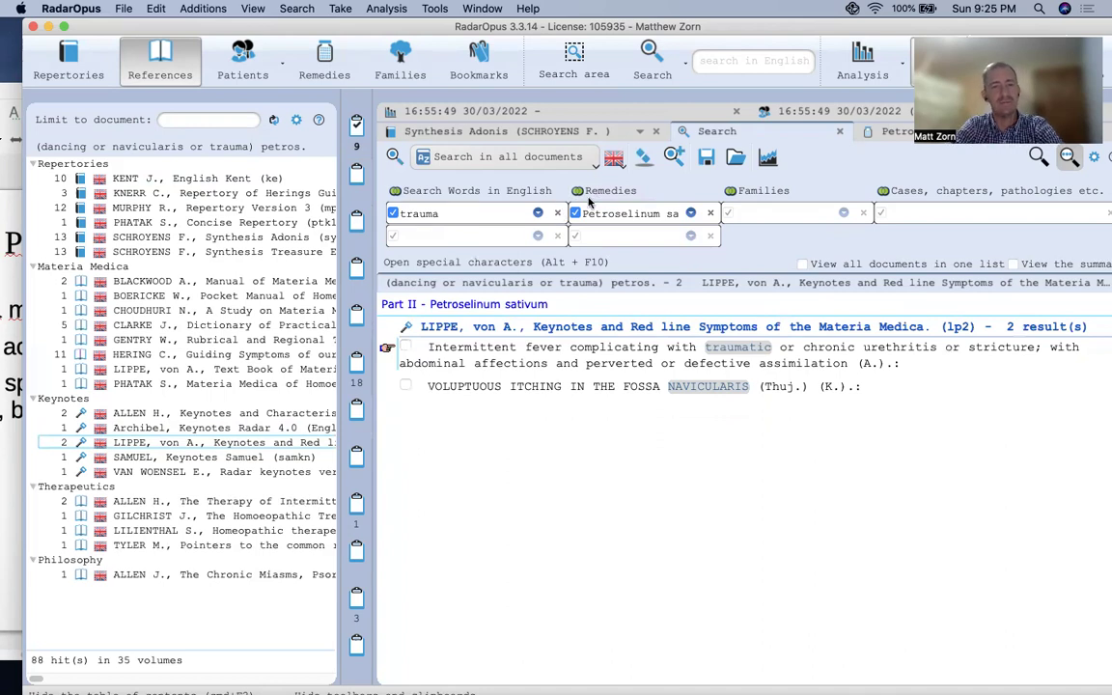
click(557, 214)
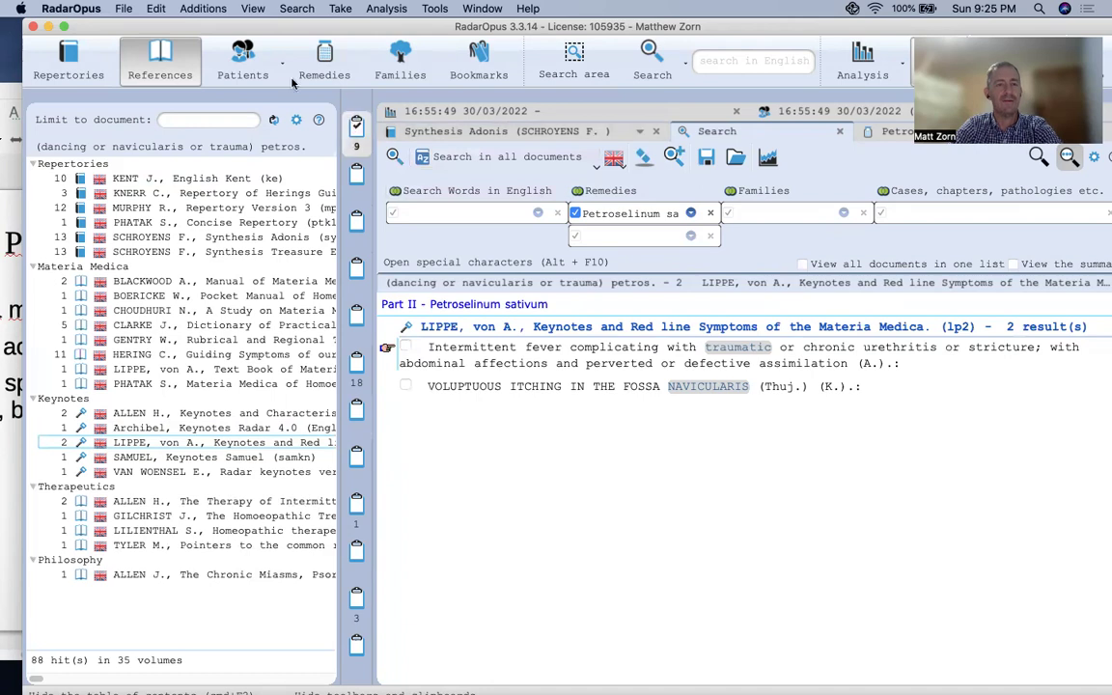
Bring up the RadarOpus-UTI presentation in LibreOffice to reread slide 6, then return to RadarOpus
drag(225, 34, 737, 33)
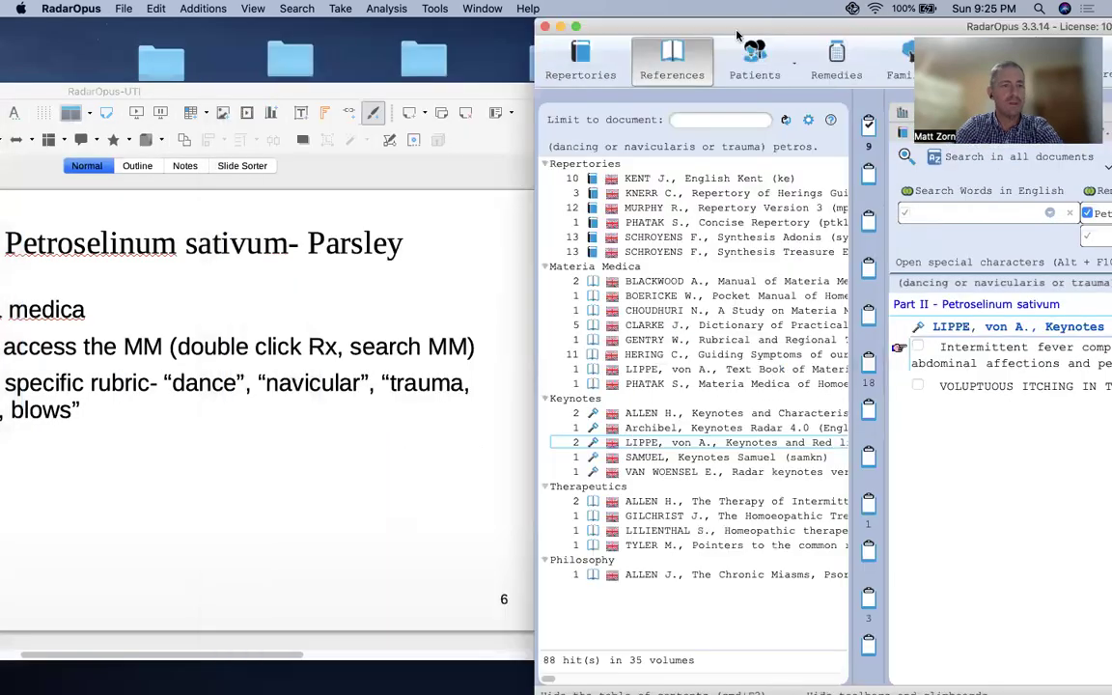
click(297, 91)
drag(298, 92, 517, 70)
drag(589, 77, 651, 92)
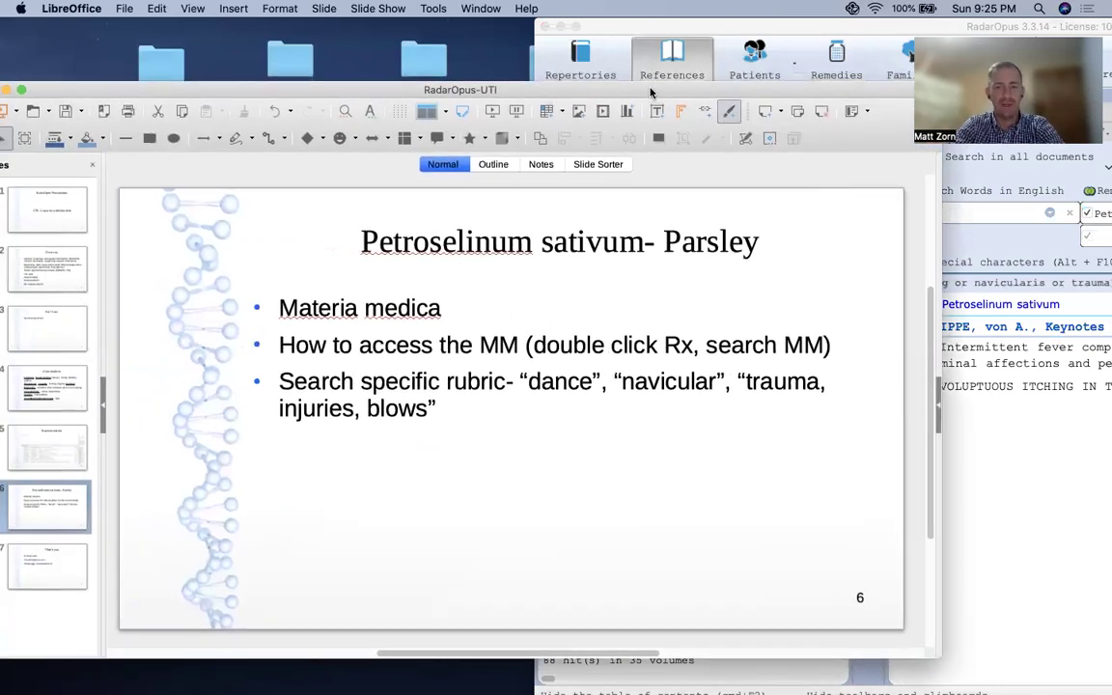
drag(633, 82, 311, 37)
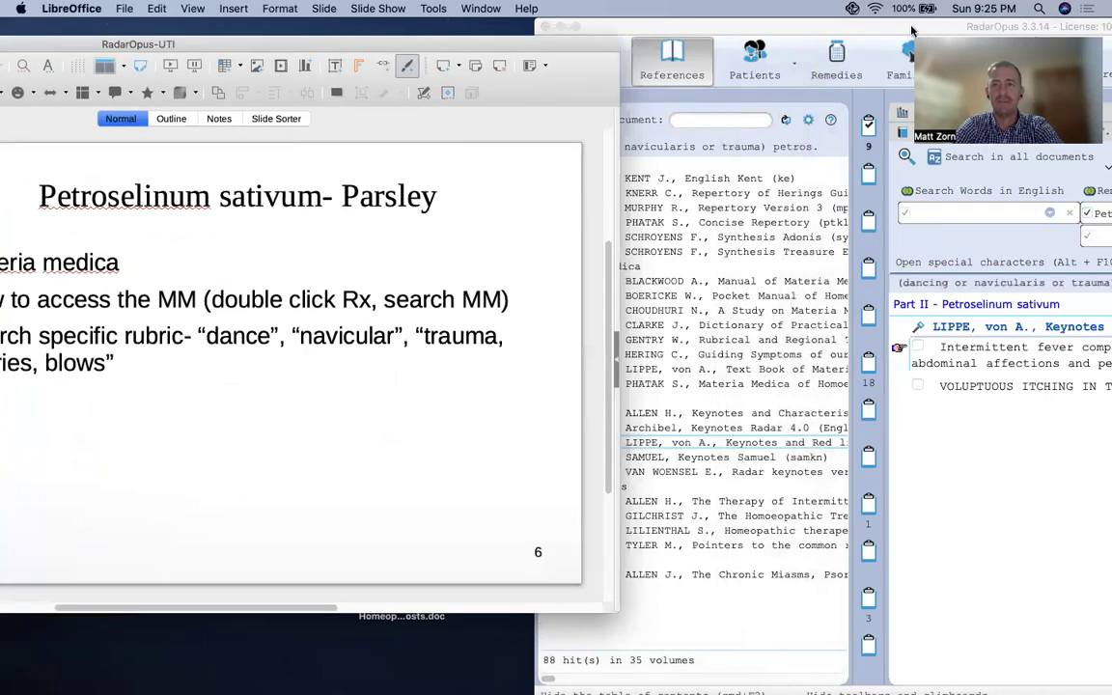
click(911, 31)
drag(912, 31, 402, 27)
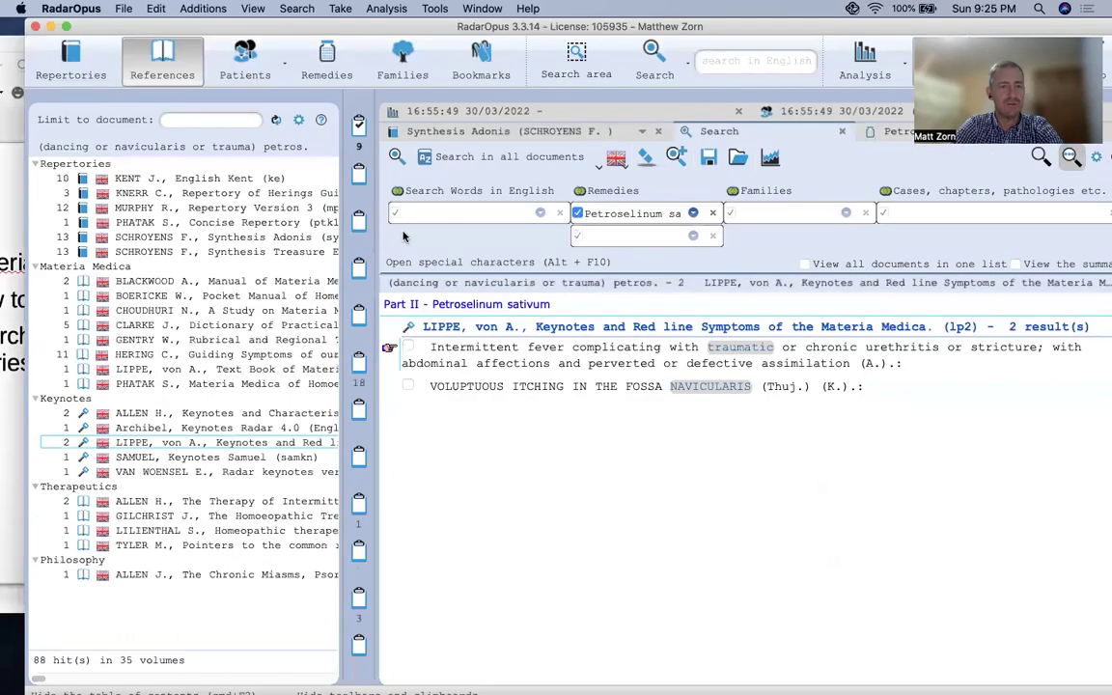
Open Murphy's rubric for biting pain in the fossa navicularis and the remedy cop. from the rubric below it
click(191, 207)
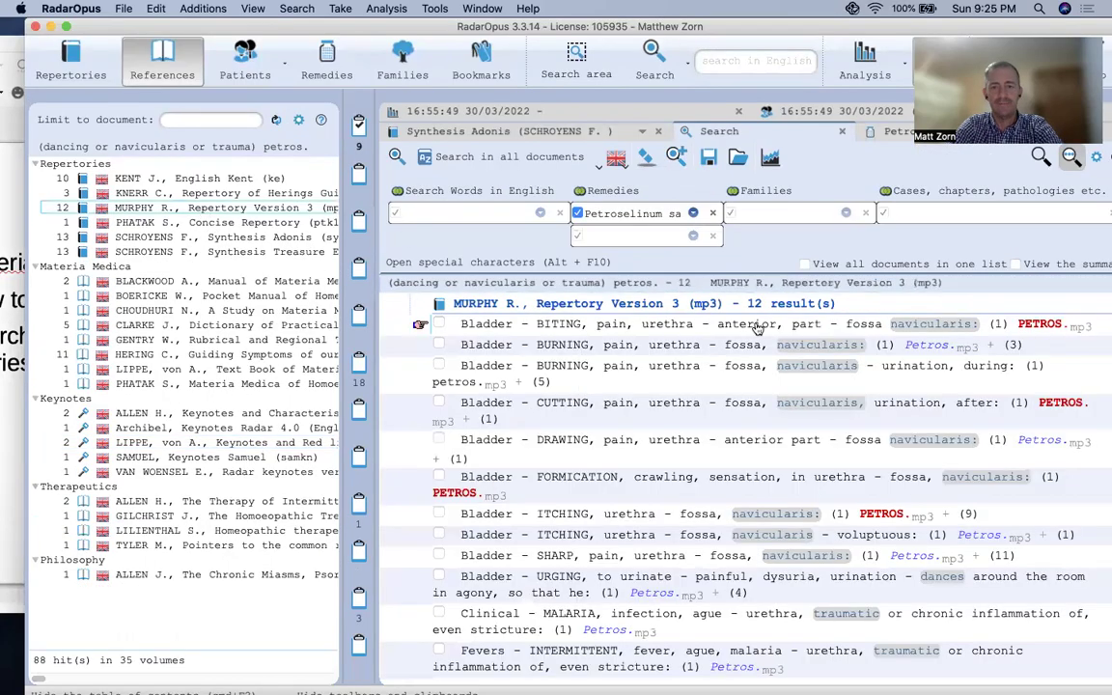
double_click(901, 329)
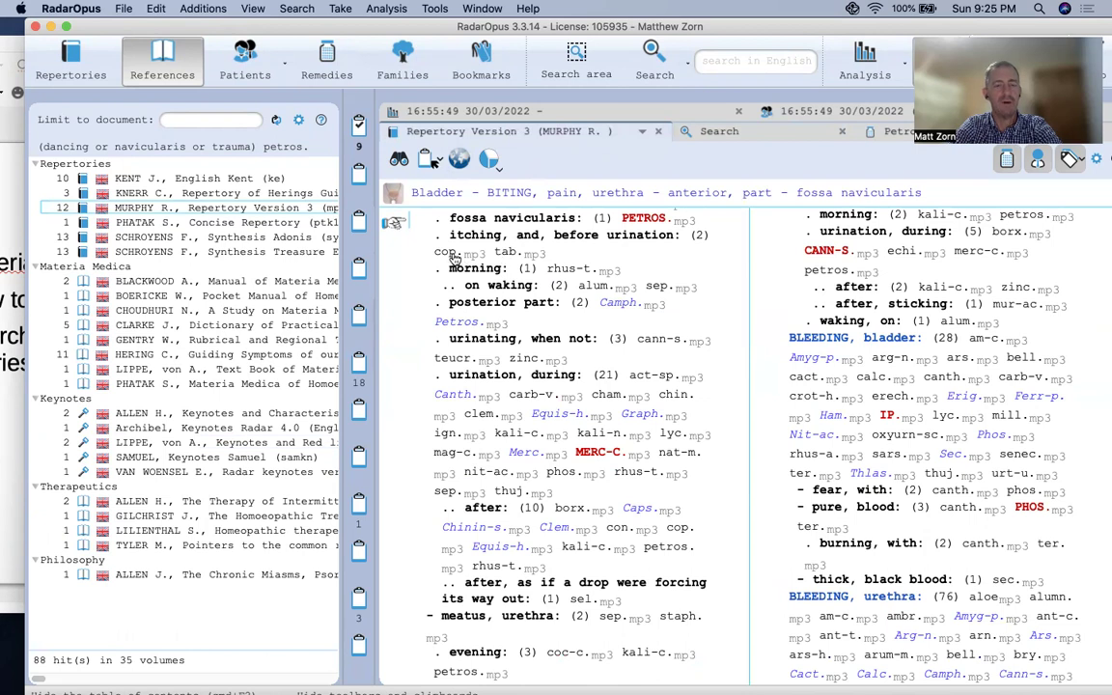
click(449, 258)
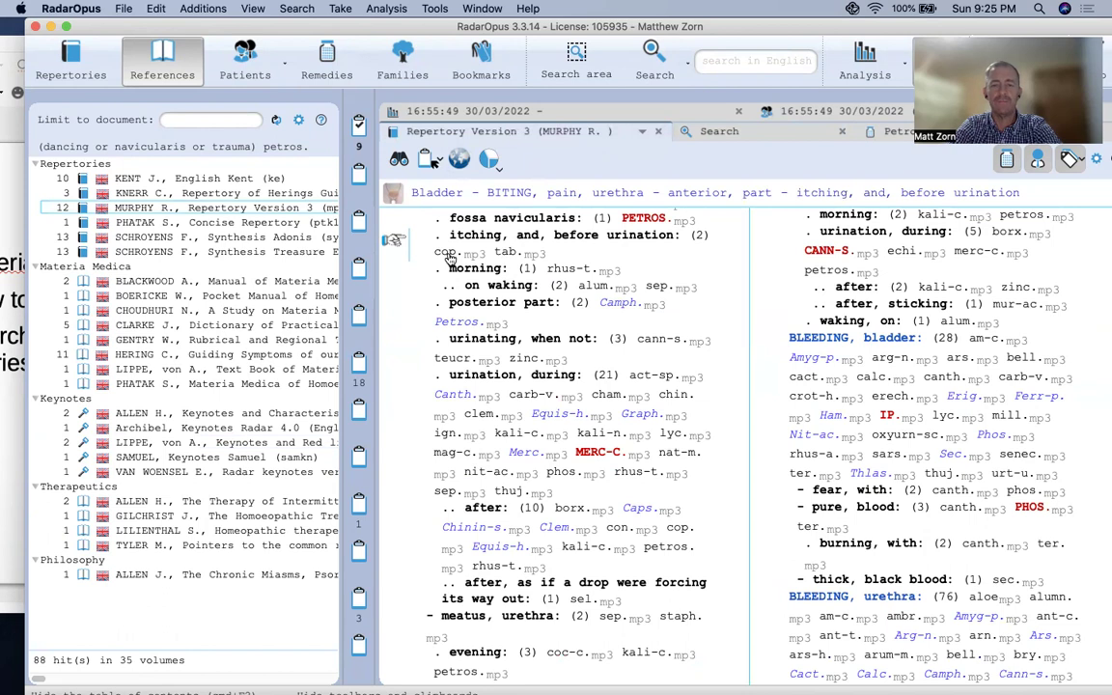
double_click(441, 252)
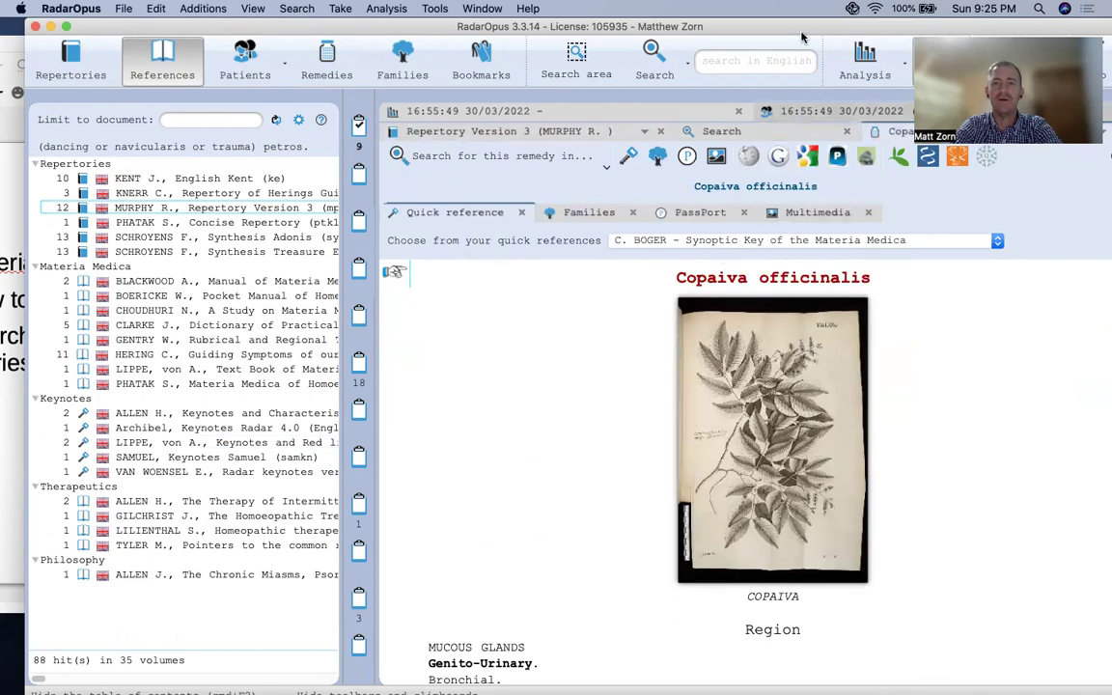
Read Copaiva officinalis in Boger's Synoptic Key and Lippe's Text Book of Materia Medica, including the urinary organs section
drag(801, 36, 697, 37)
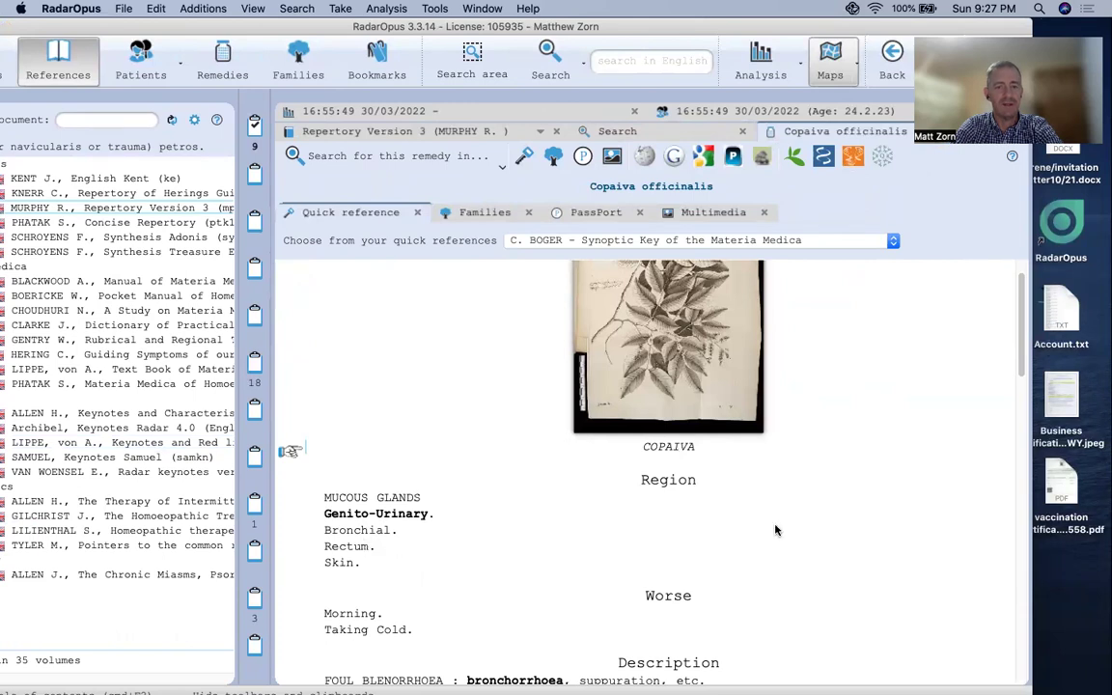
scroll(806, 527, down, 5)
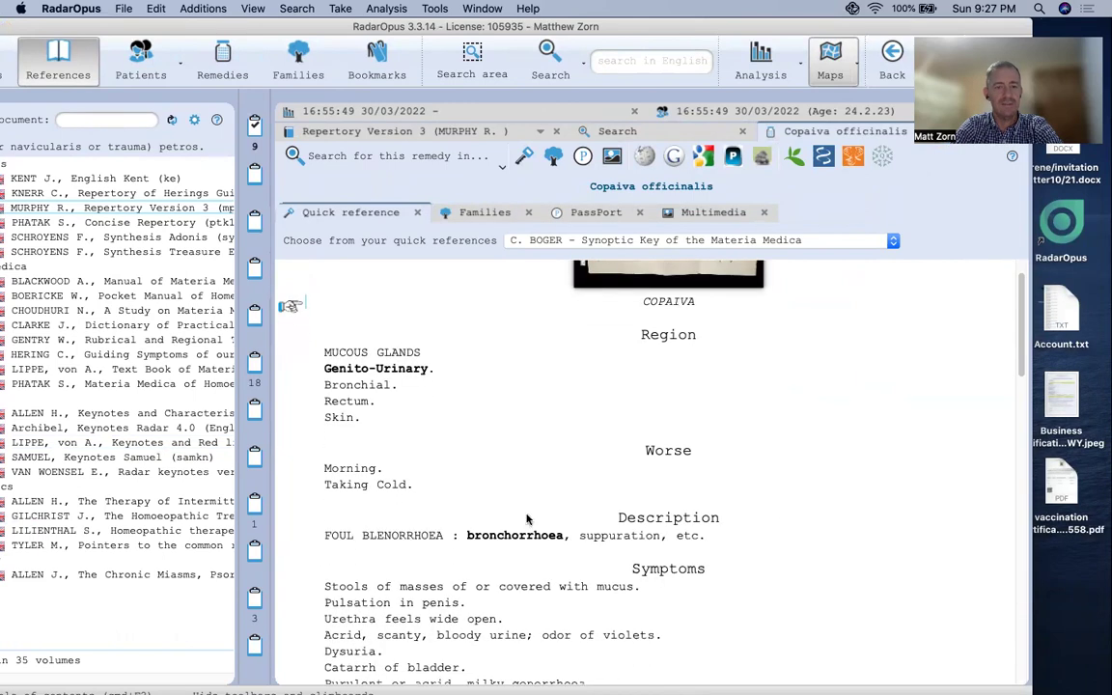
scroll(734, 509, down, 3)
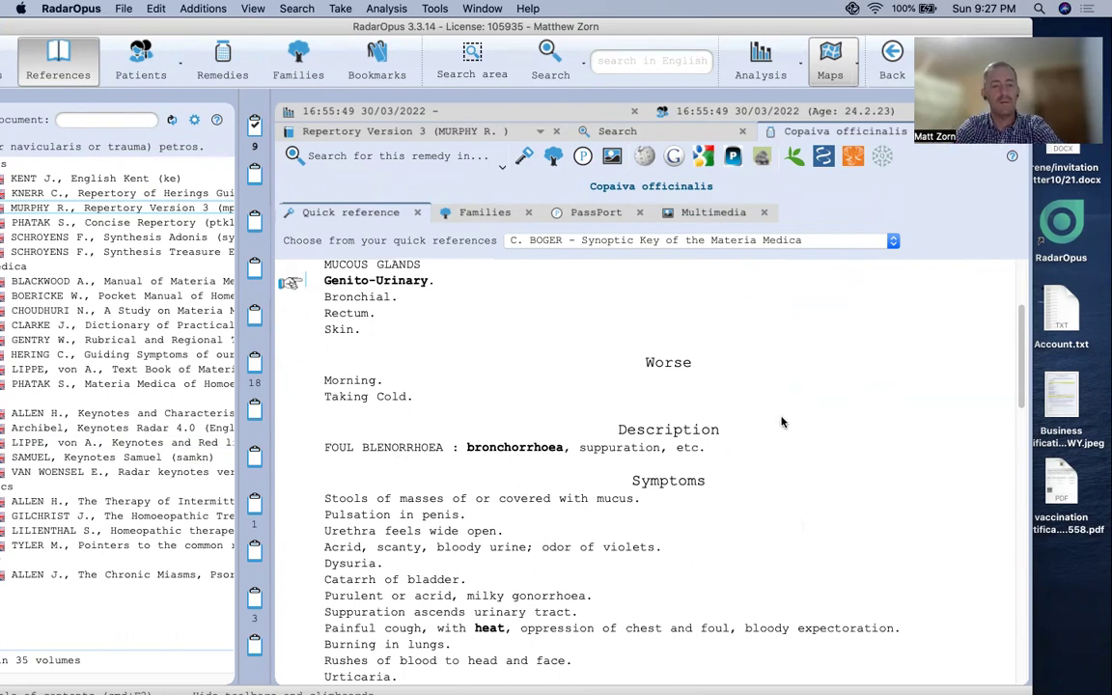
scroll(783, 420, up, 9)
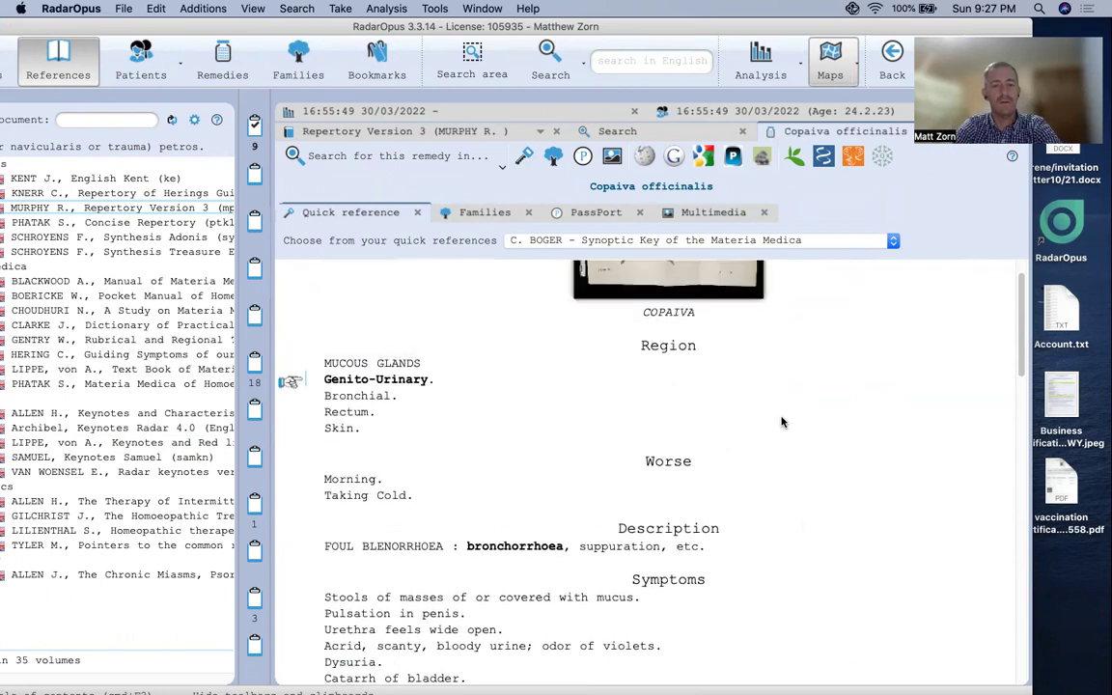
click(893, 243)
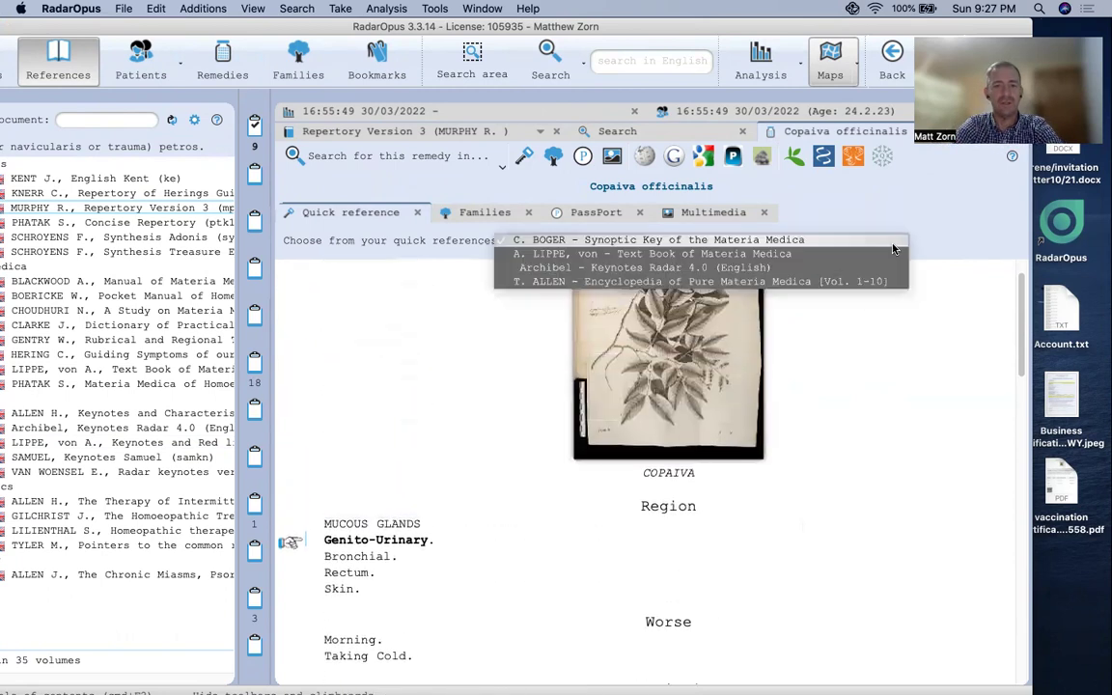
click(759, 254)
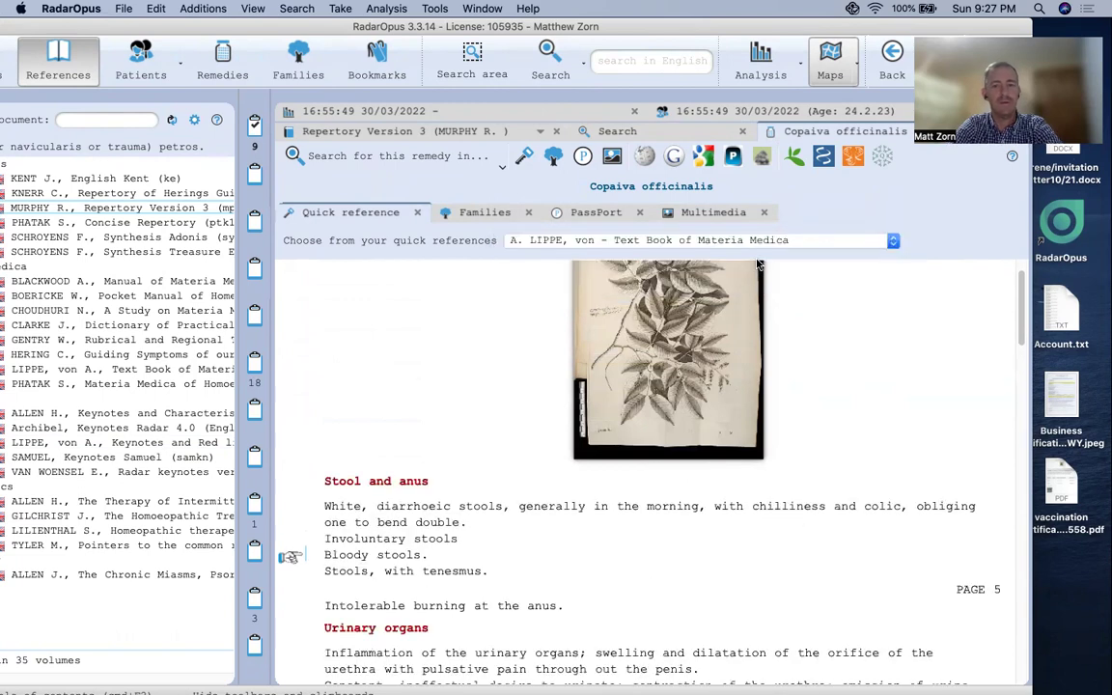
scroll(803, 487, down, 3)
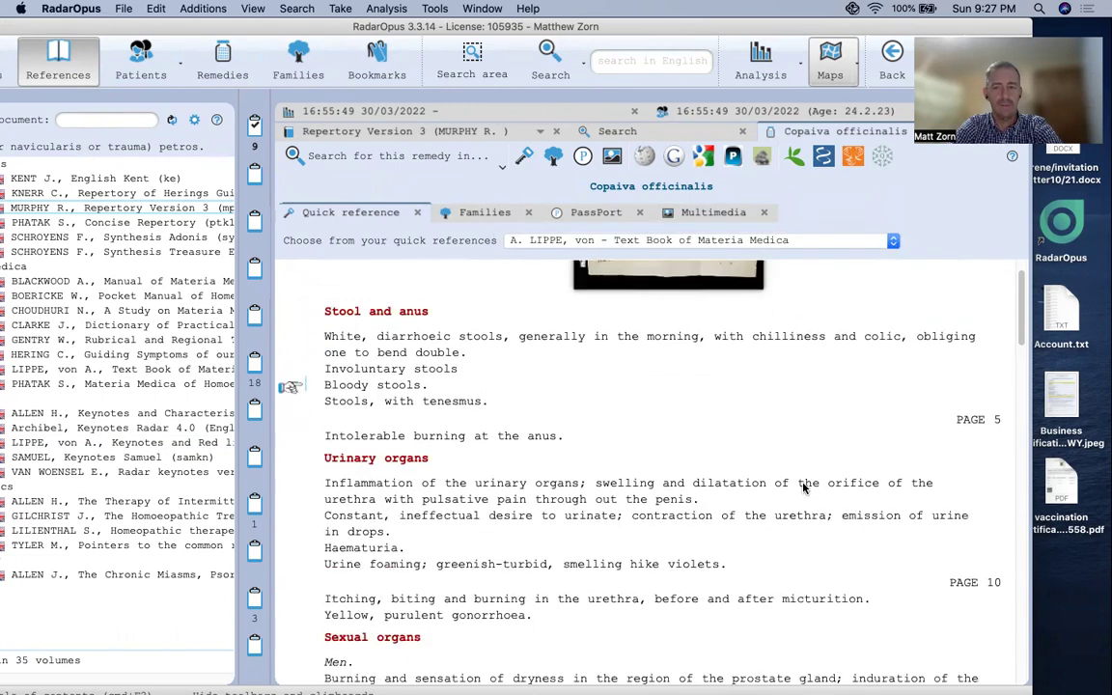
scroll(803, 487, down, 2)
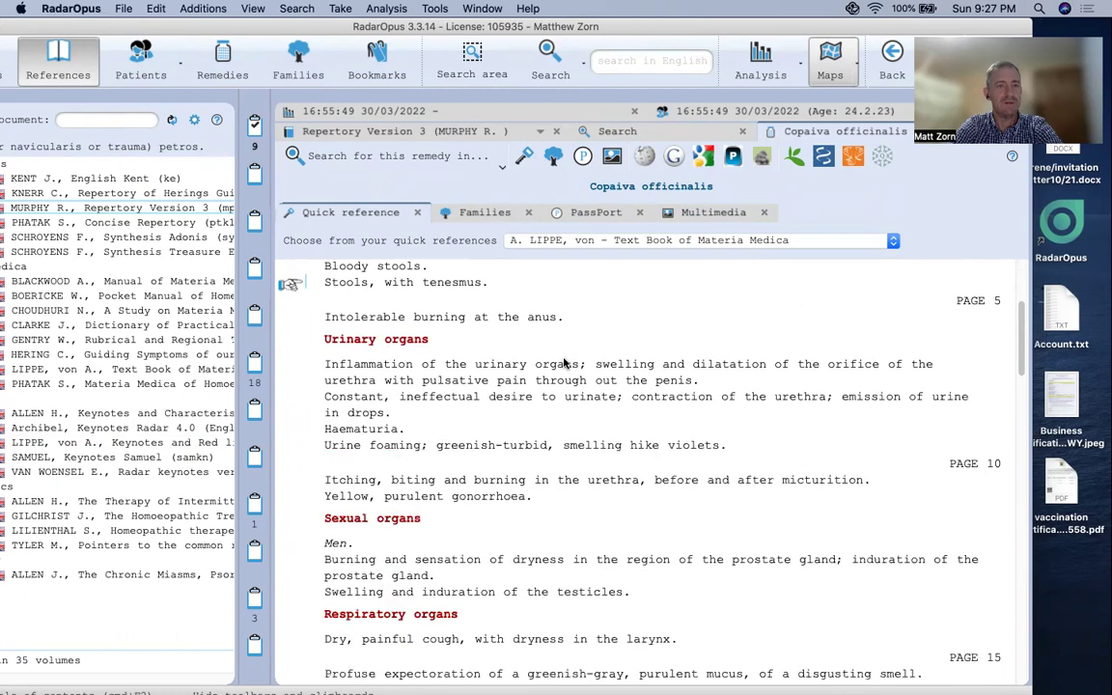
Open Mercurius corrosivus from Murphy's urination rubric and show its Archibel Keynotes Radar 4.0 text
click(387, 137)
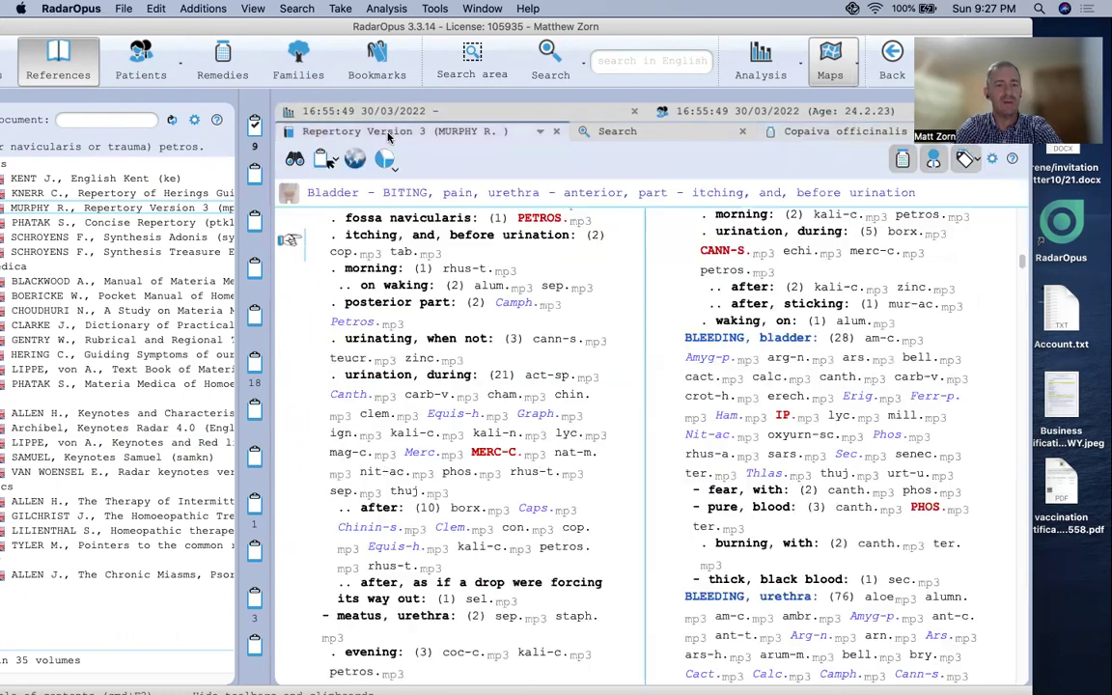
click(484, 457)
double_click(485, 457)
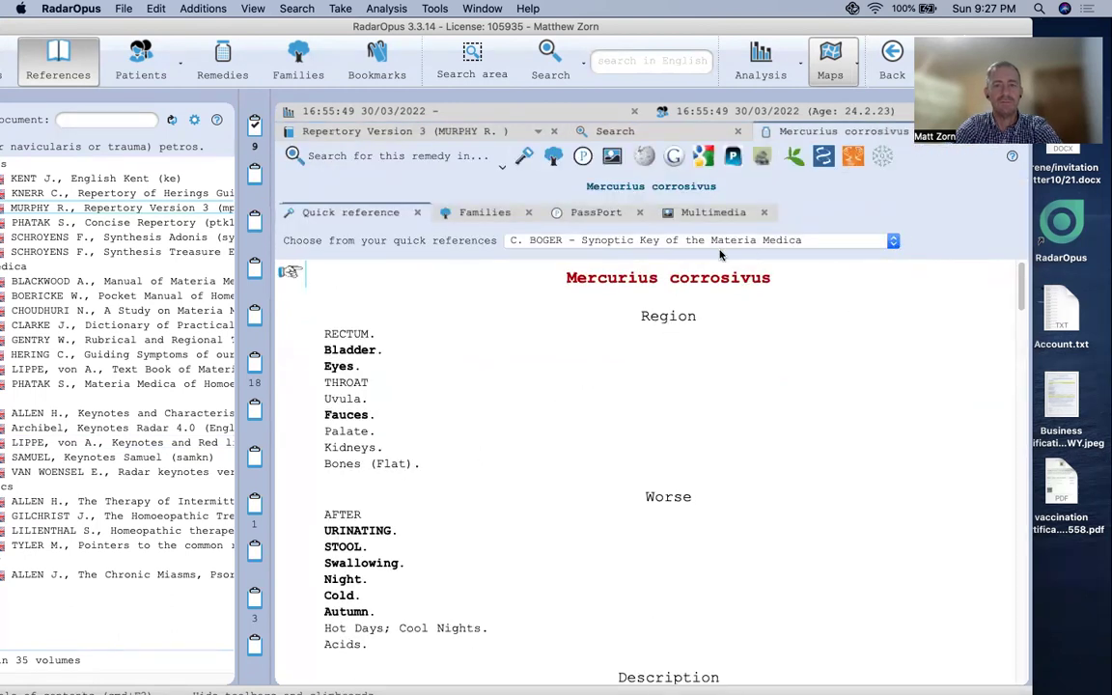
click(893, 240)
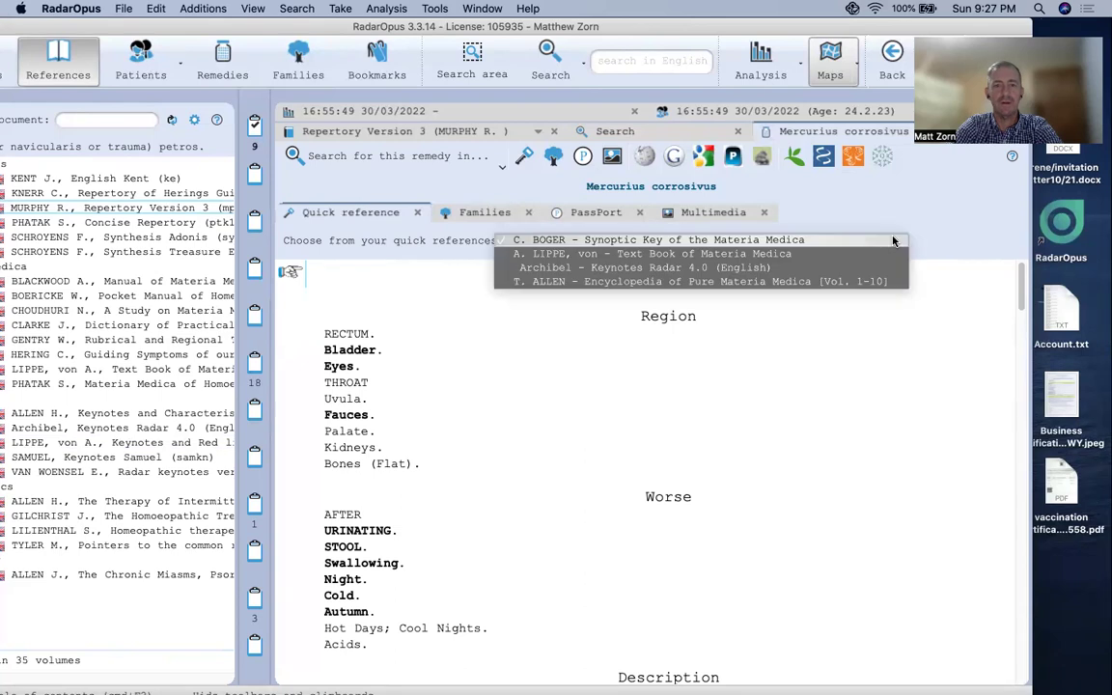
click(787, 267)
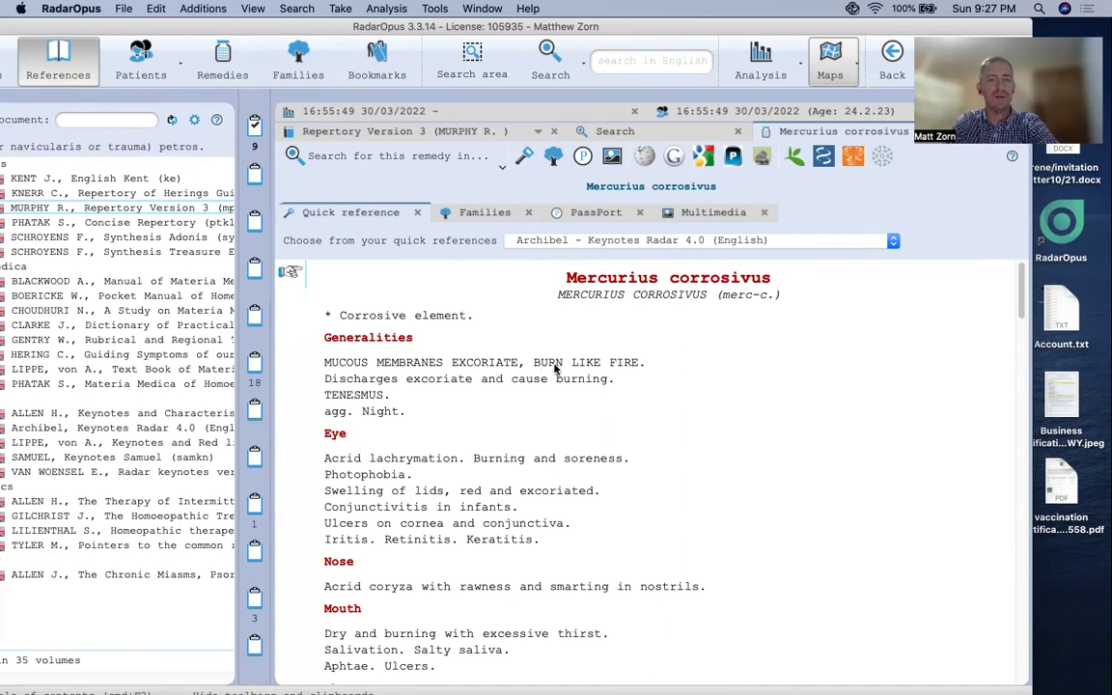
Switch to the RadarOpus-UTI presentation in LibreOffice and go to slide 2
drag(238, 29, 517, 42)
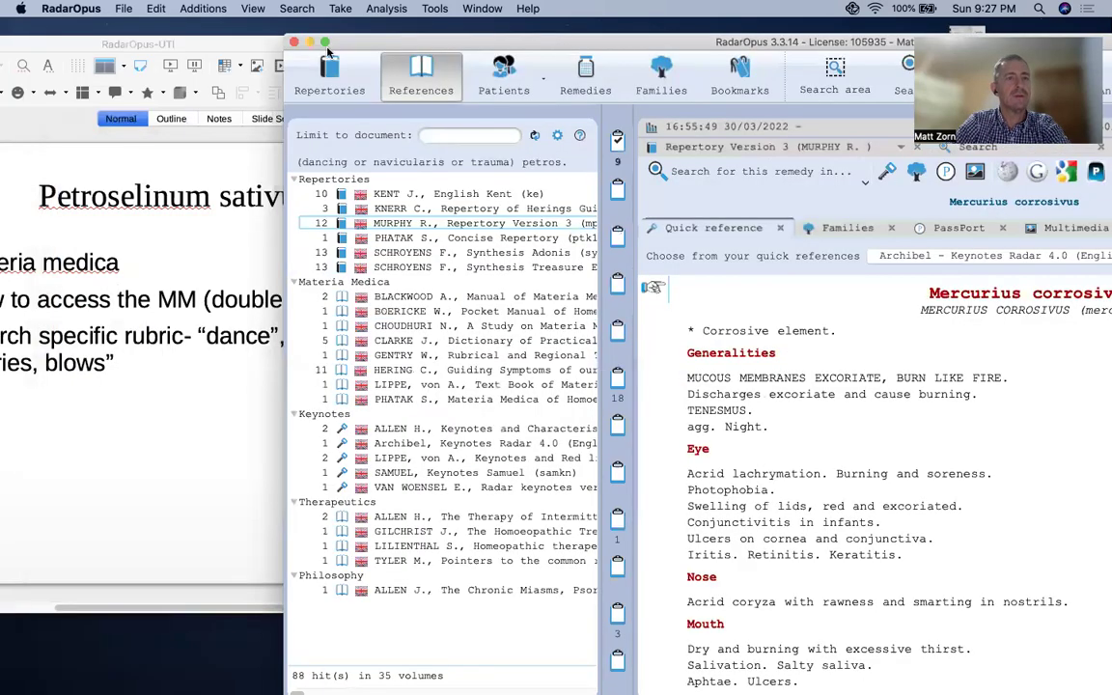
click(263, 45)
drag(262, 44, 584, 89)
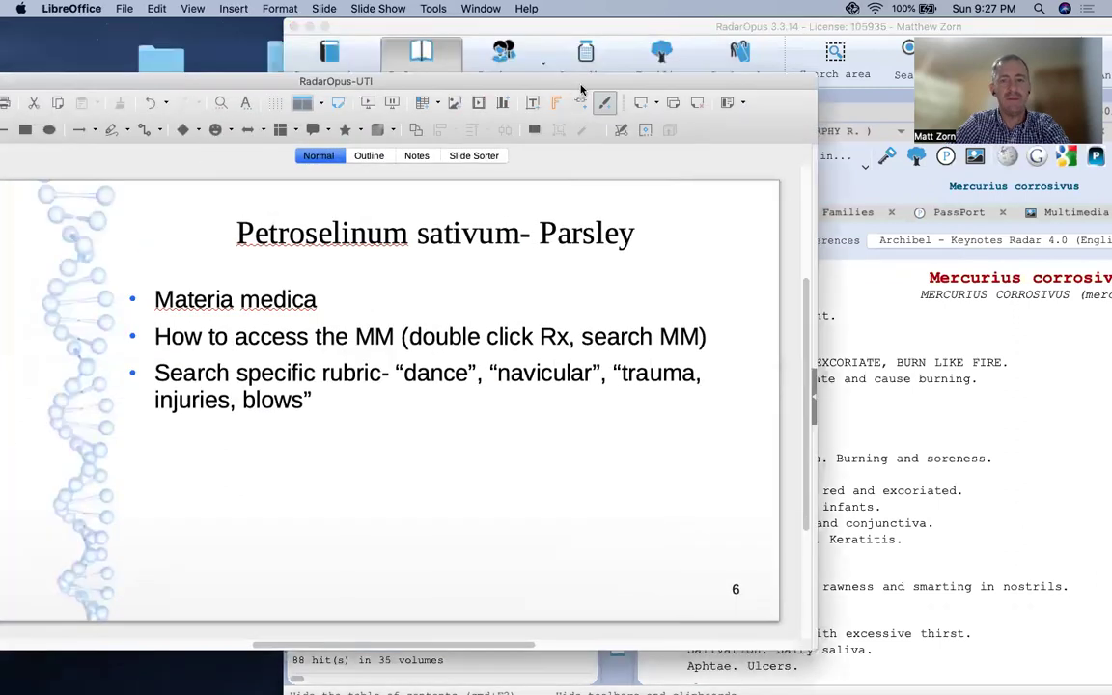
double_click(584, 89)
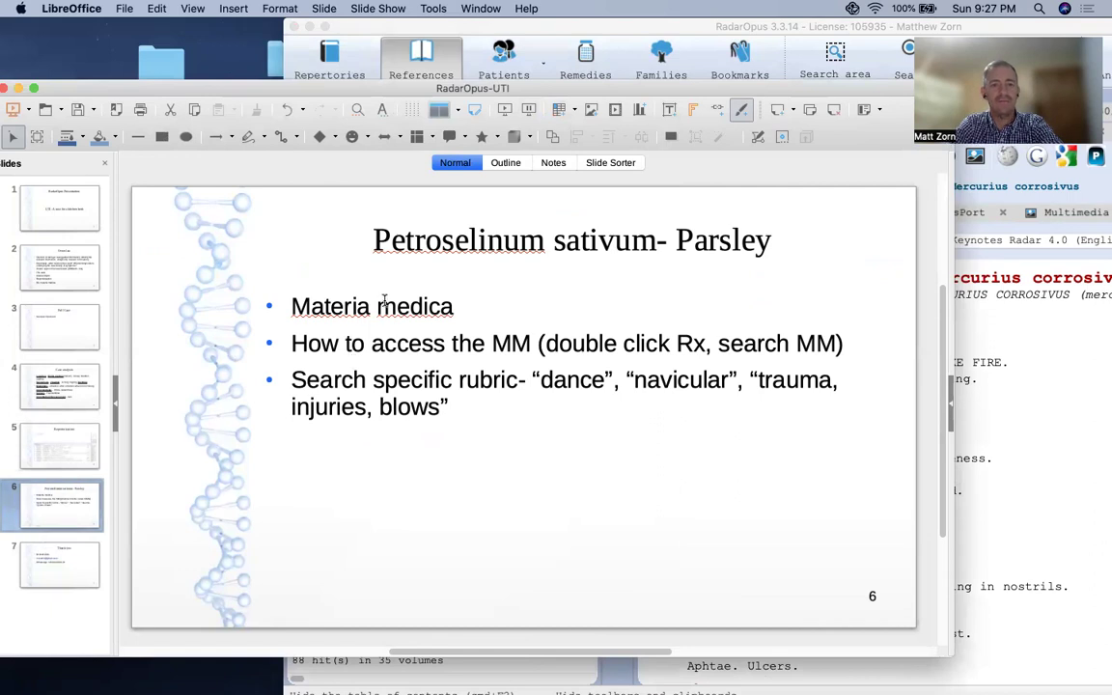
click(70, 264)
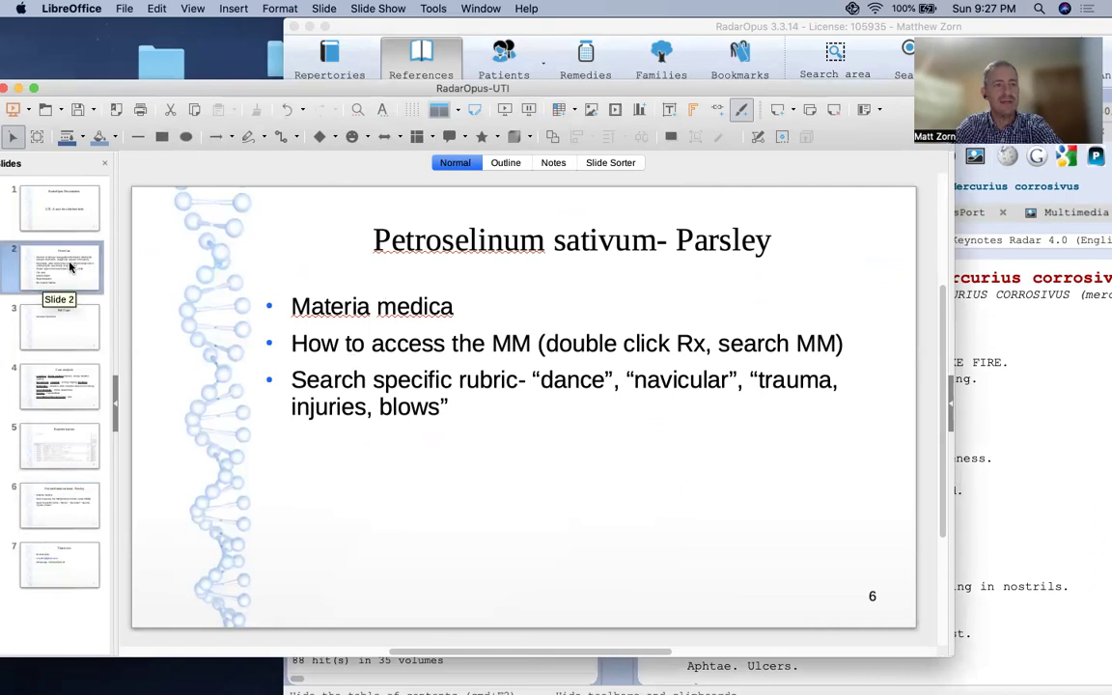